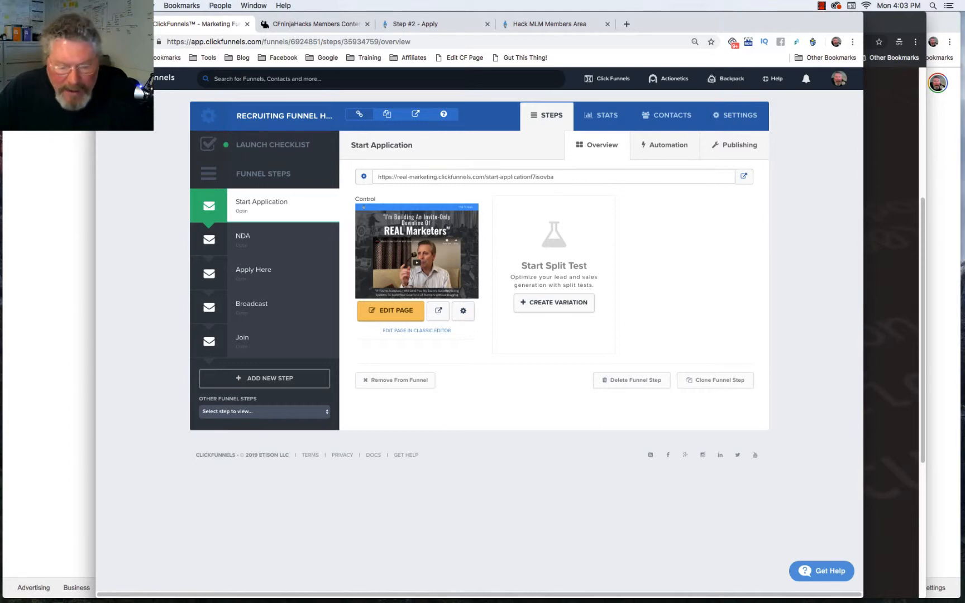
Create a new email list named "Application OptIn" with the group tag MLM, working in a separate browser tab.
{"action": "mouse_move", "coordinate": [671, 78]}
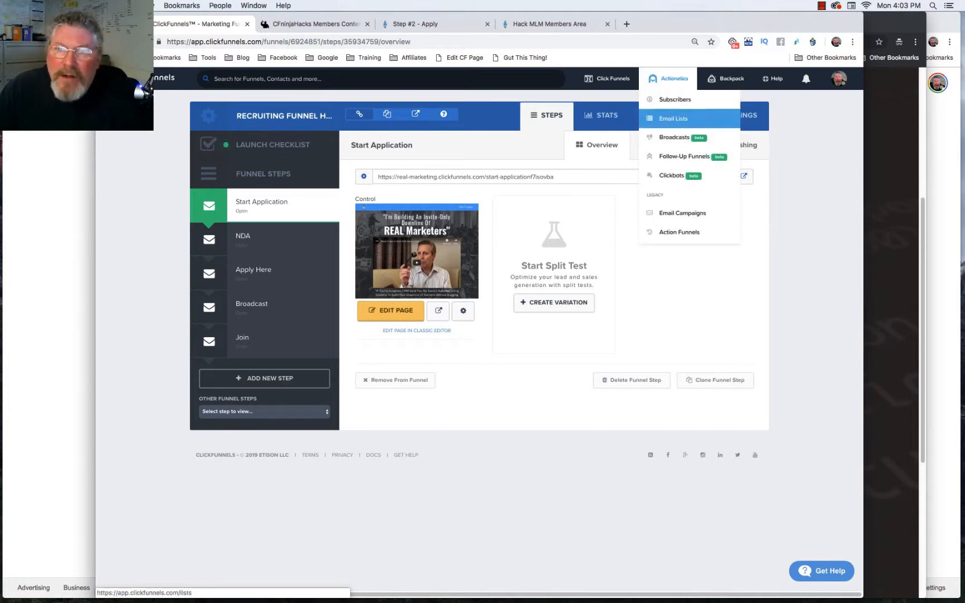
{"action": "left_click", "coordinate": [674, 118], "text": "super"}
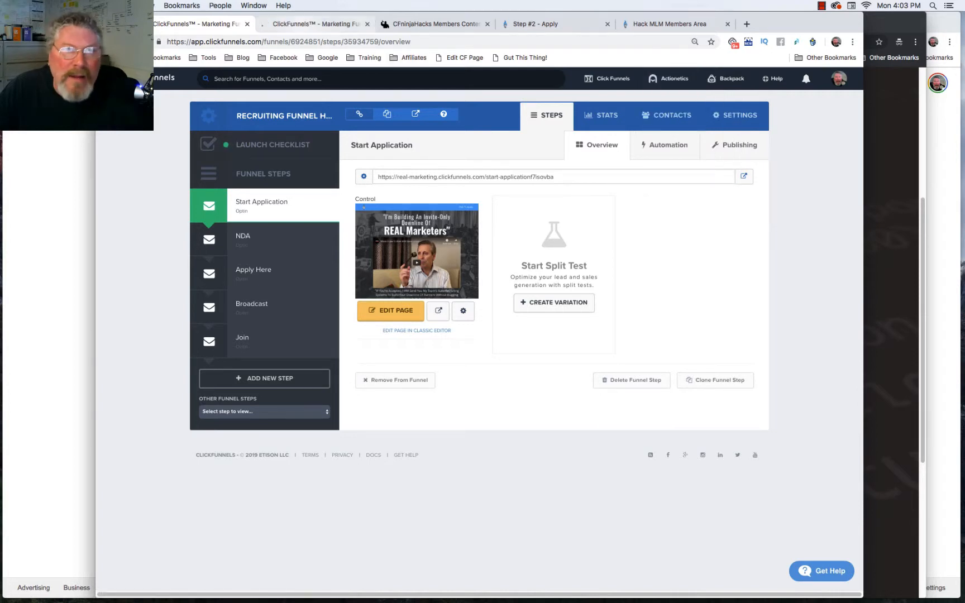
{"action": "left_click", "coordinate": [315, 24]}
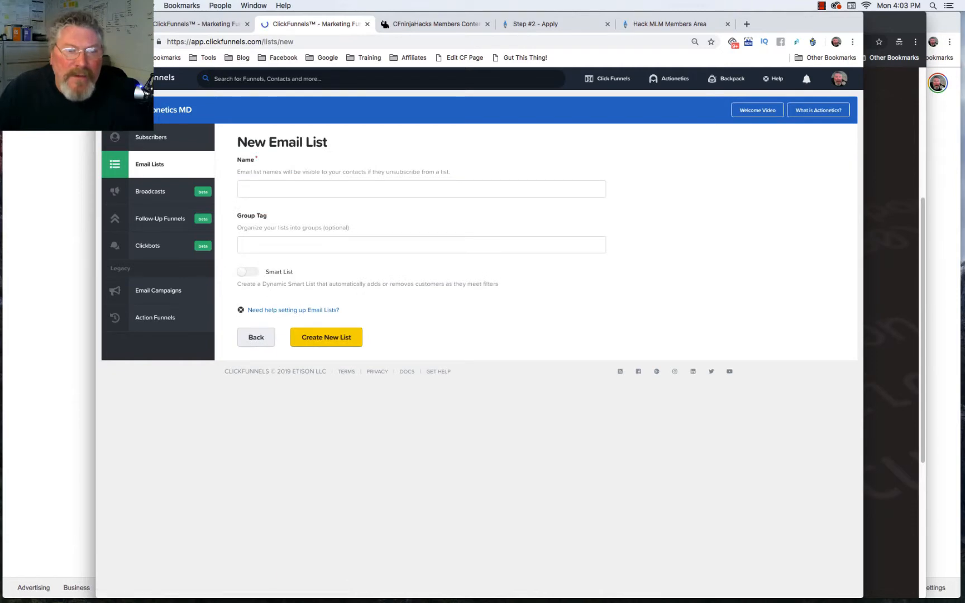
{"action": "left_click", "coordinate": [279, 189]}
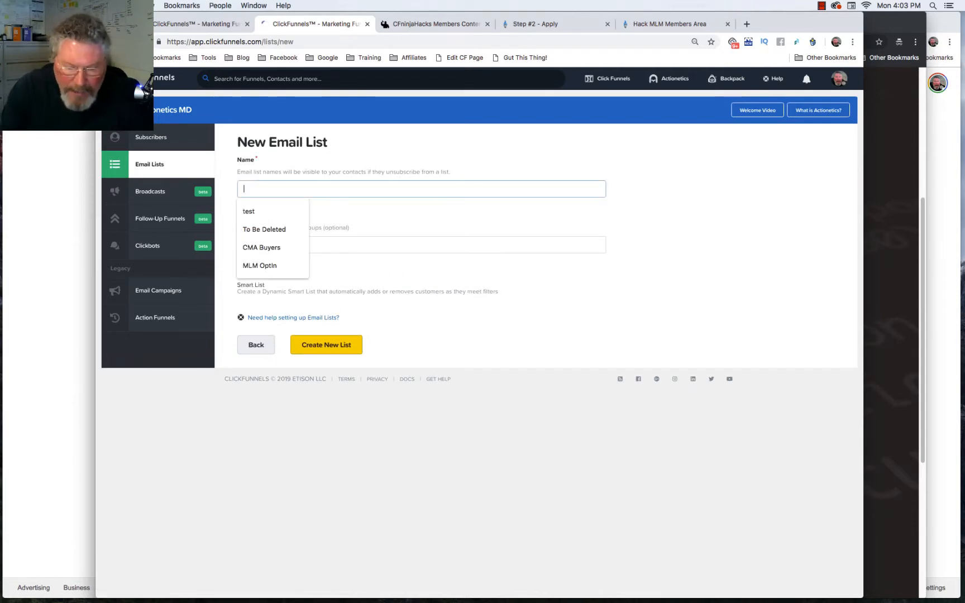
{"action": "type", "text": "Application OptIn"}
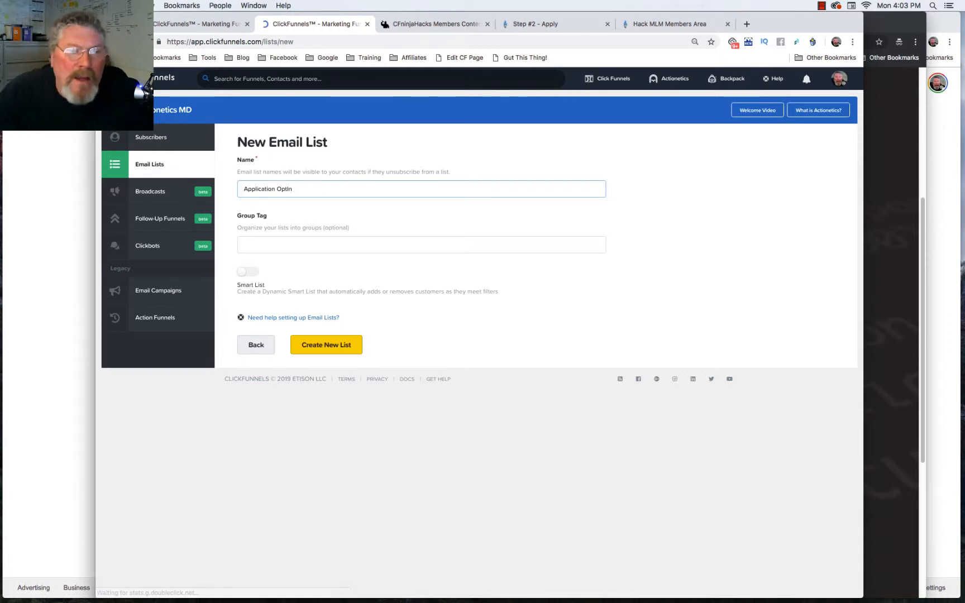
{"action": "left_click", "coordinate": [279, 245]}
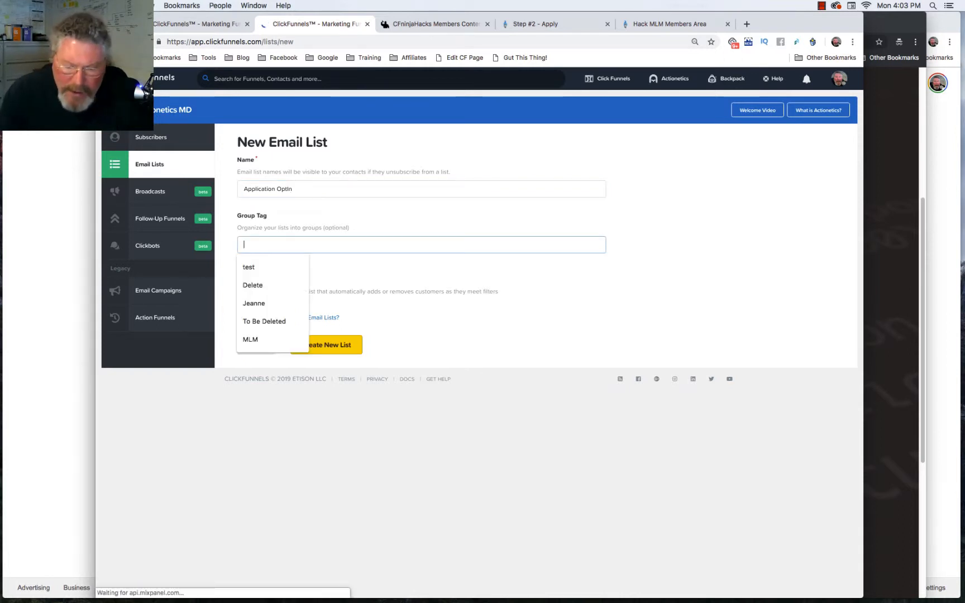
{"action": "type", "text": "MLM"}
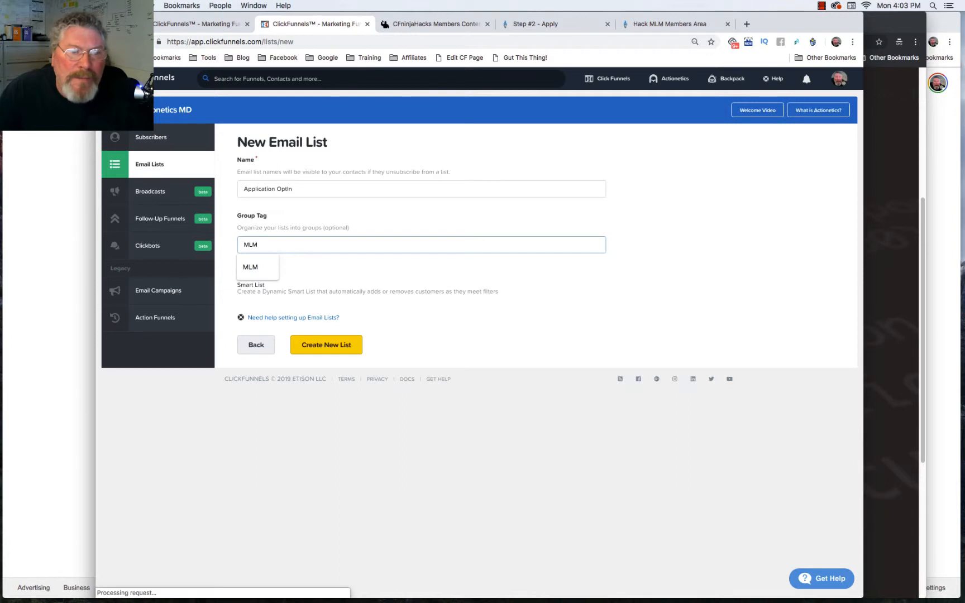
{"action": "left_click", "coordinate": [481, 329]}
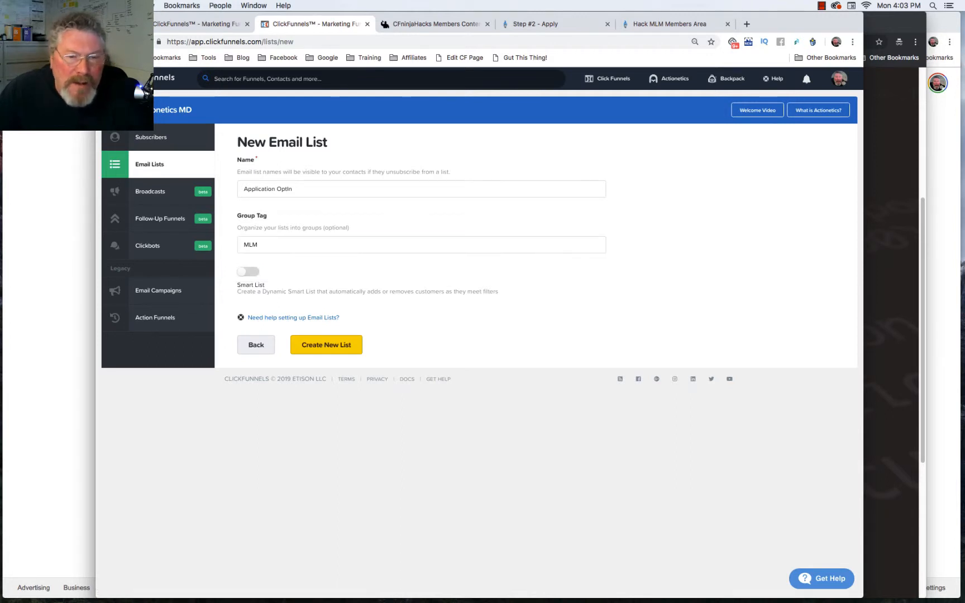
{"action": "left_click", "coordinate": [326, 345]}
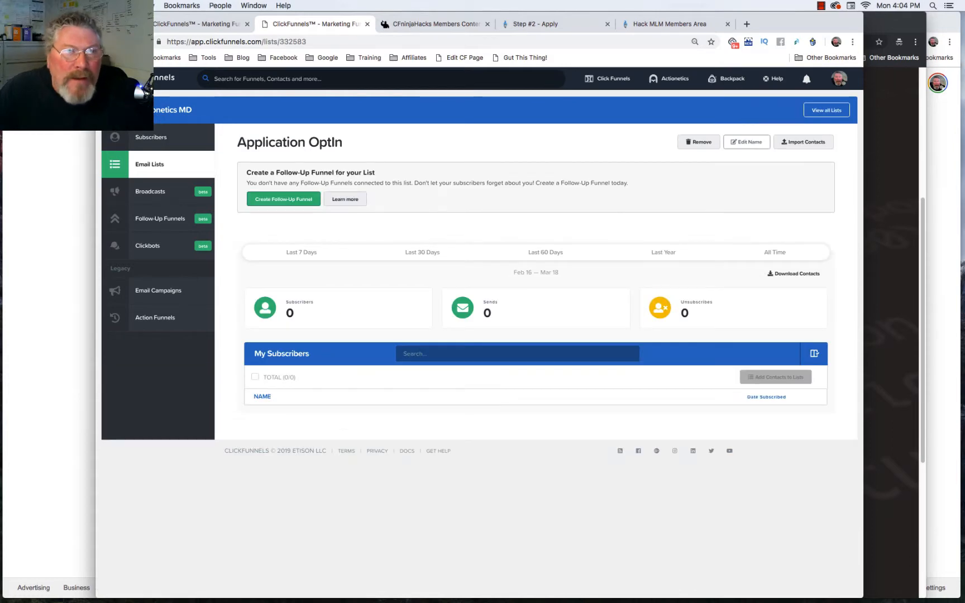
Start a new automation action for the Start Application funnel step, named "Application - add to list", with the condition everyone.
{"action": "left_click", "coordinate": [196, 24]}
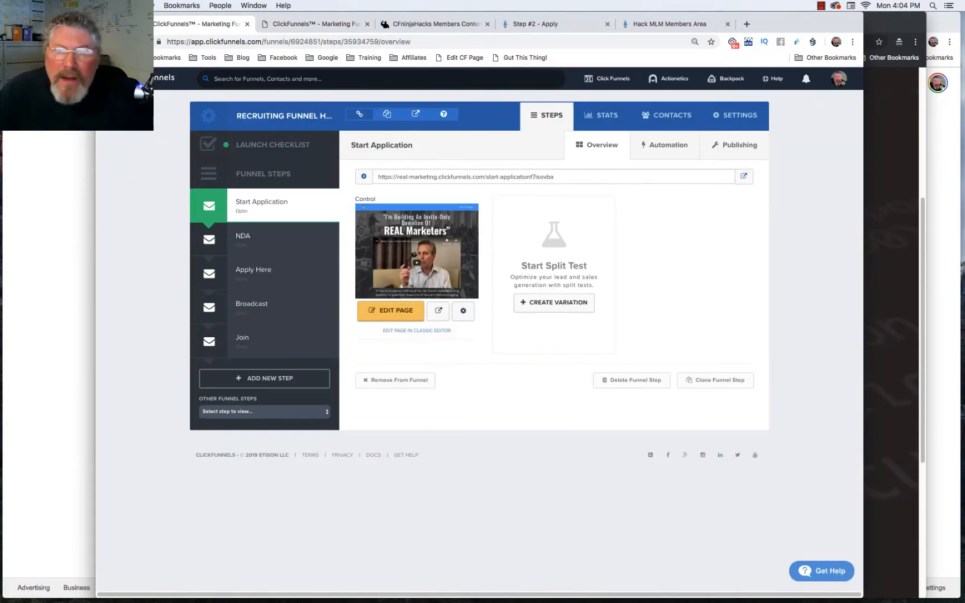
{"action": "left_click", "coordinate": [665, 145]}
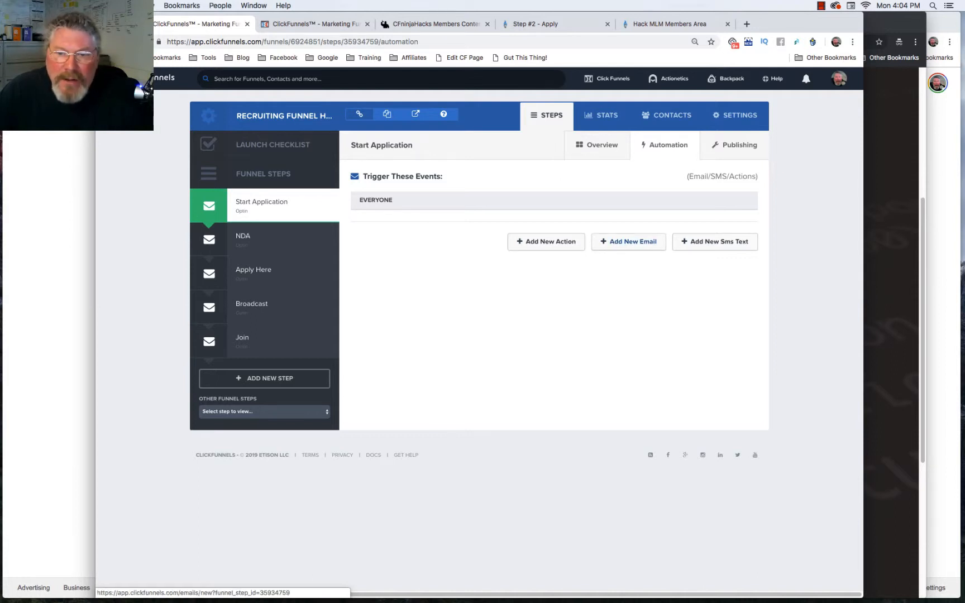
{"action": "left_click", "coordinate": [547, 241]}
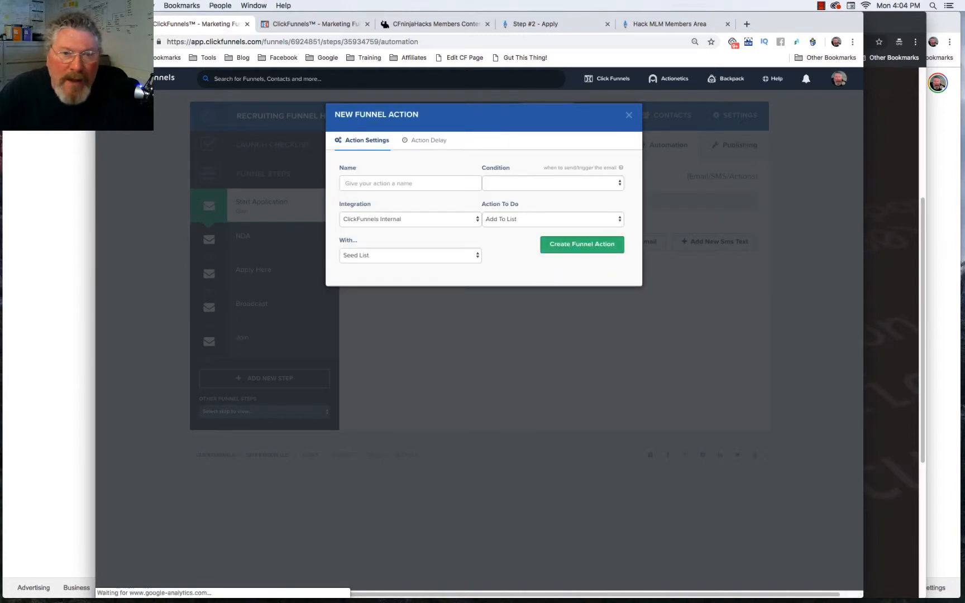
{"action": "left_click", "coordinate": [391, 184]}
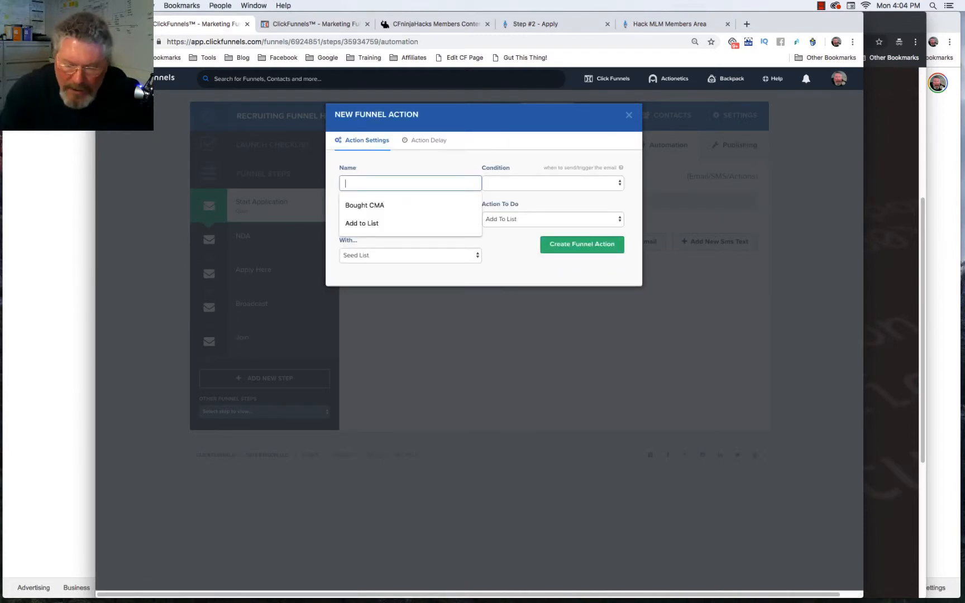
{"action": "type", "text": "Application"}
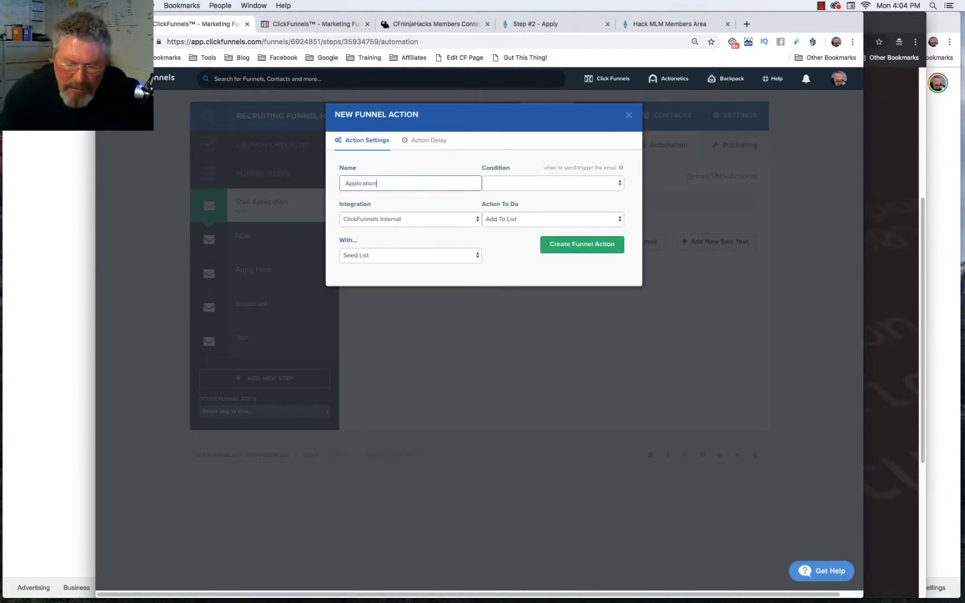
{"action": "type", "text": " - ad"}
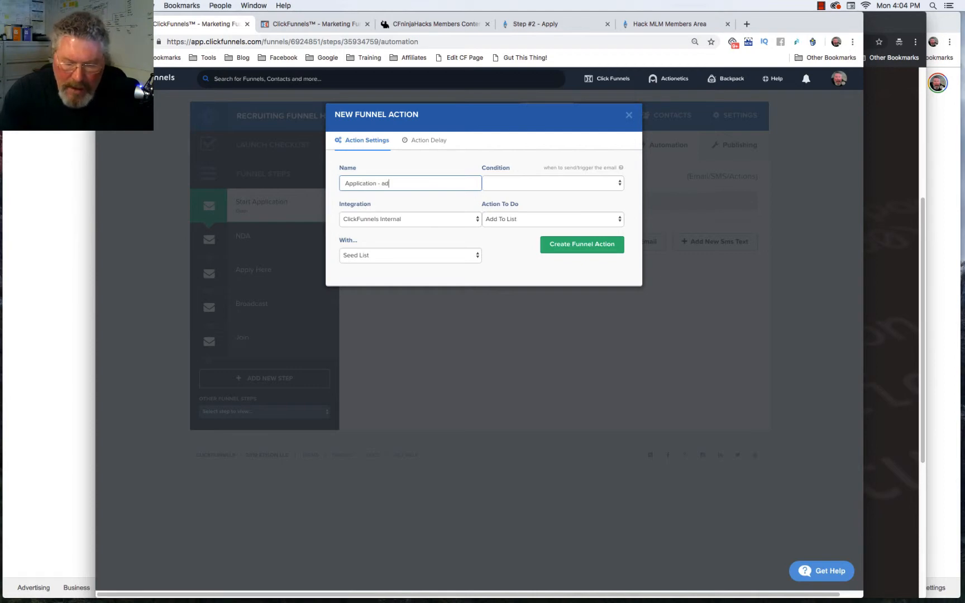
{"action": "type", "text": "d to list"}
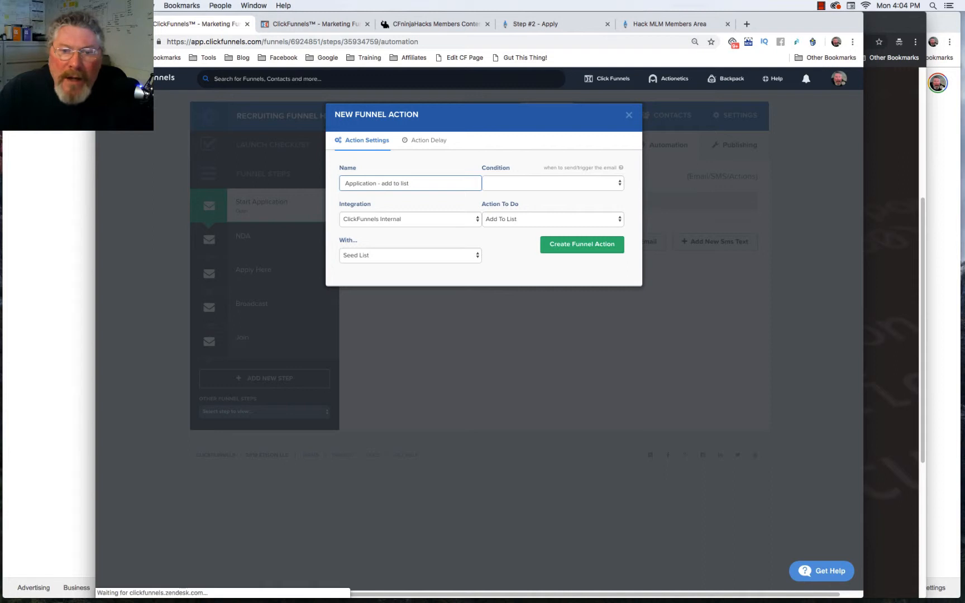
{"action": "left_click", "coordinate": [553, 183]}
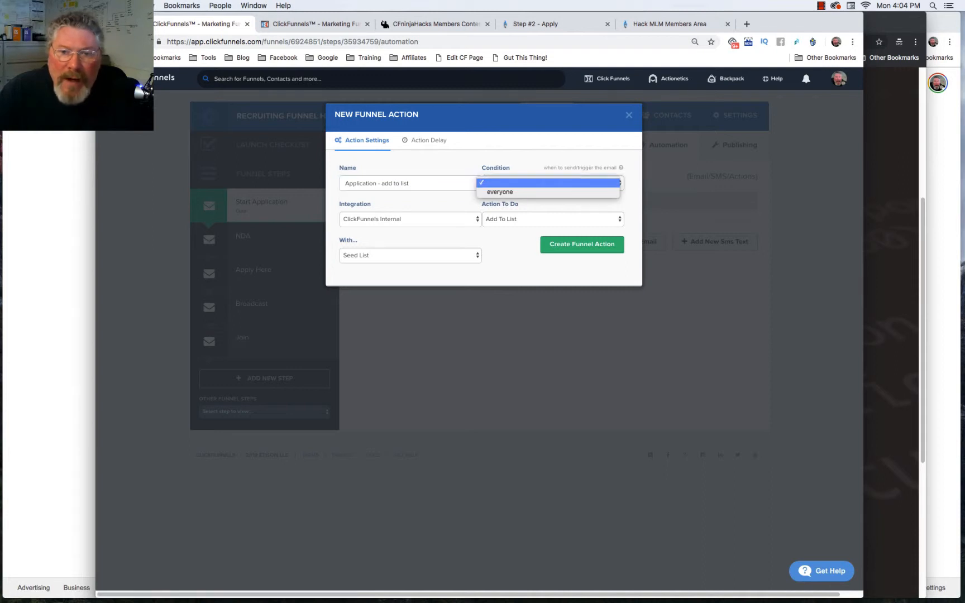
{"action": "left_click", "coordinate": [548, 192]}
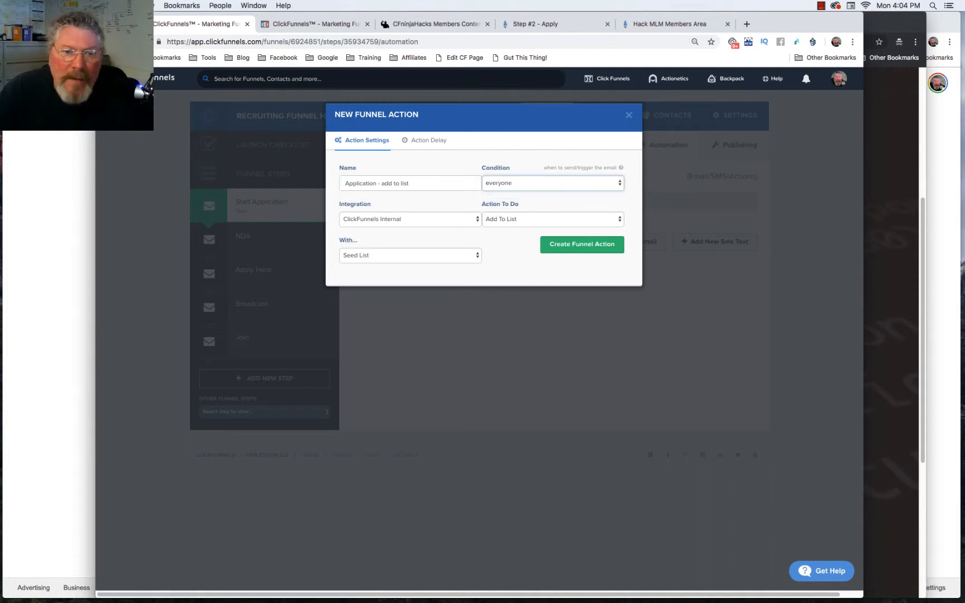
Set the action to Add To List through ClickFunnels Internal with the Application OptIn list, and create it.
{"action": "left_click", "coordinate": [410, 219]}
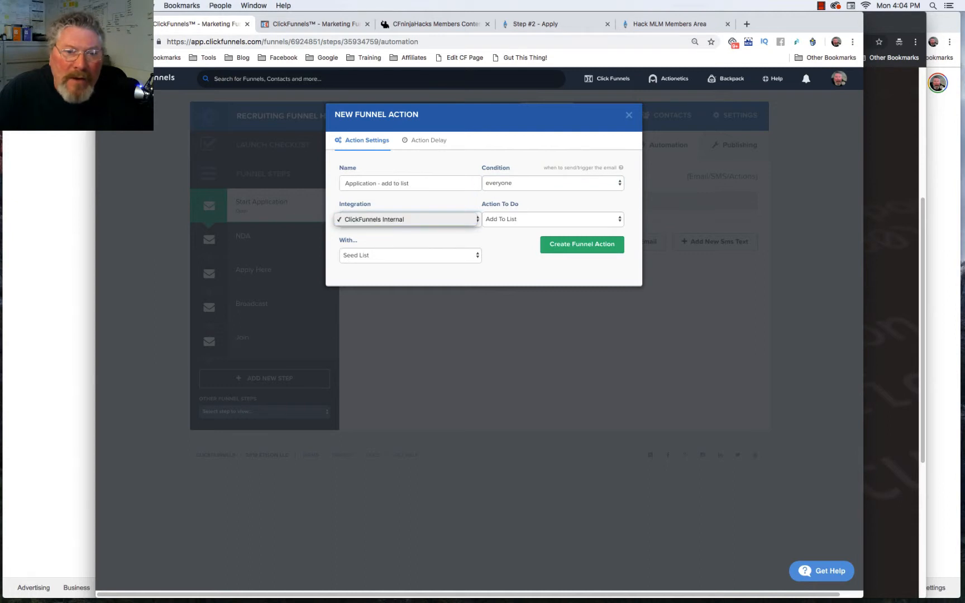
{"action": "left_click", "coordinate": [407, 220]}
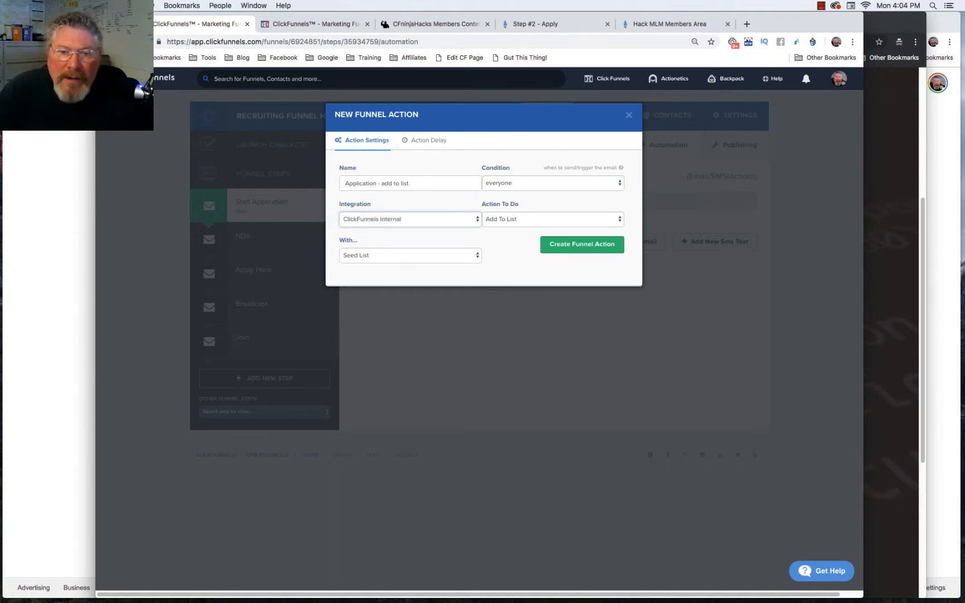
{"action": "left_click", "coordinate": [550, 219]}
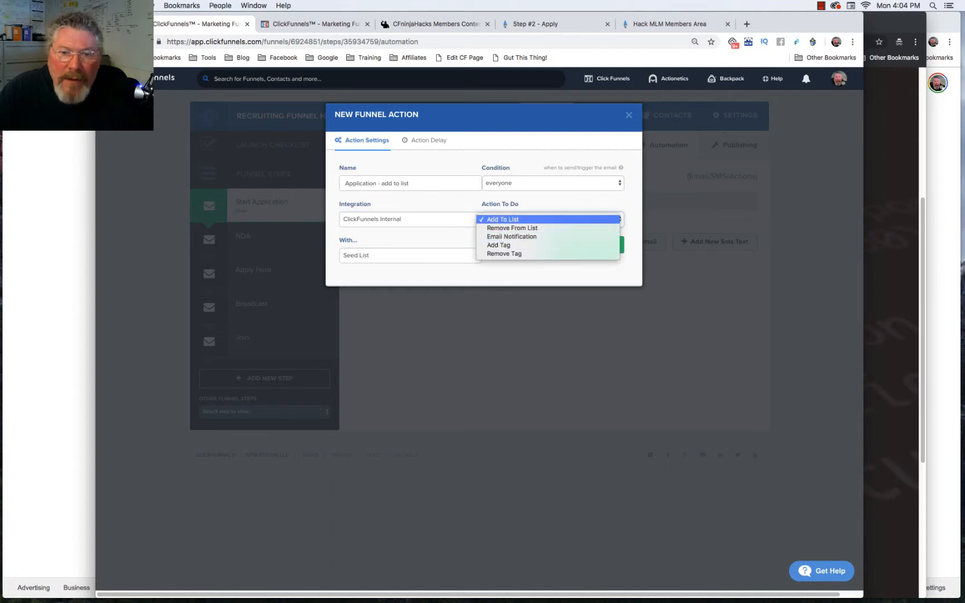
{"action": "left_click", "coordinate": [547, 219]}
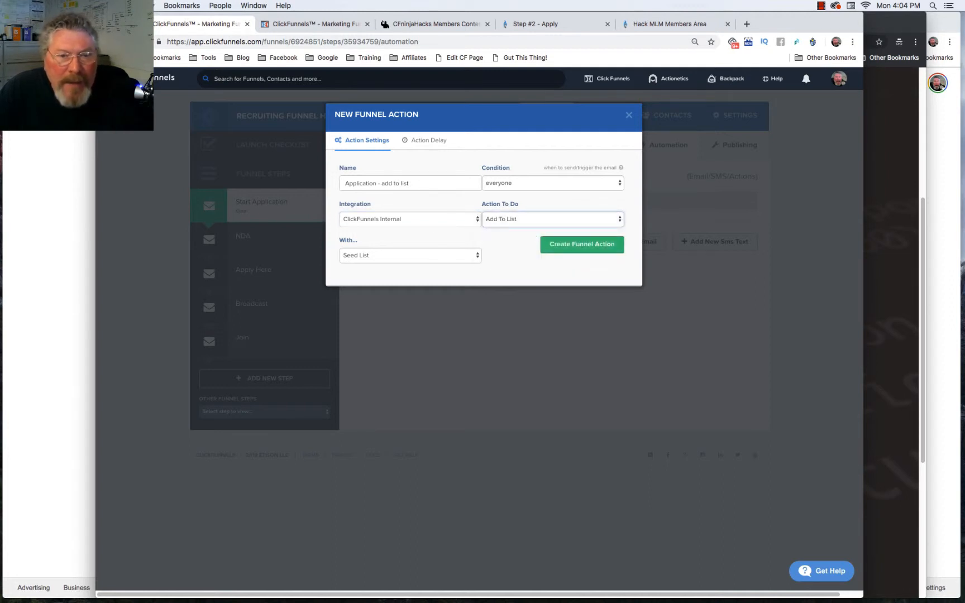
{"action": "left_click", "coordinate": [410, 255]}
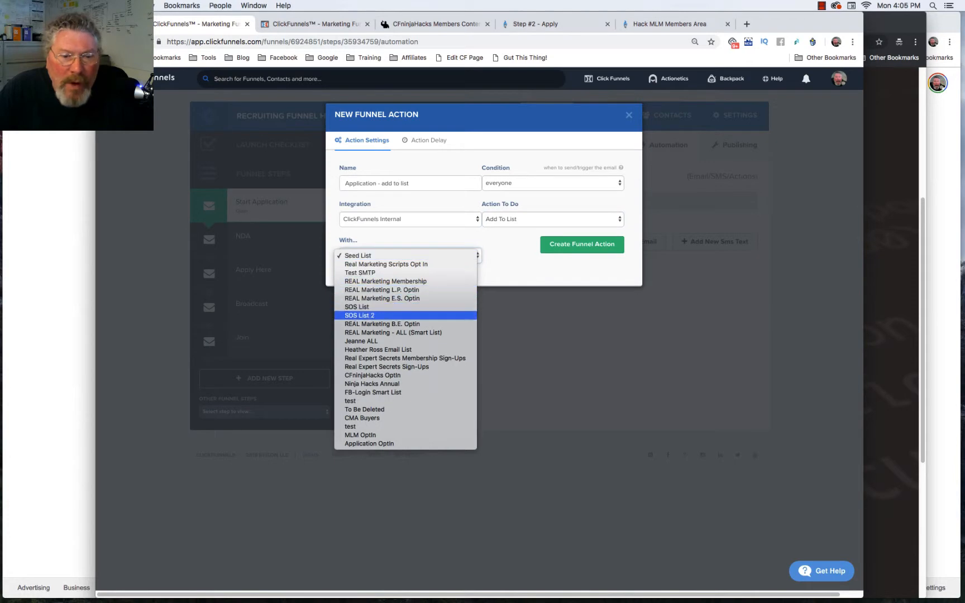
{"action": "left_click", "coordinate": [370, 444]}
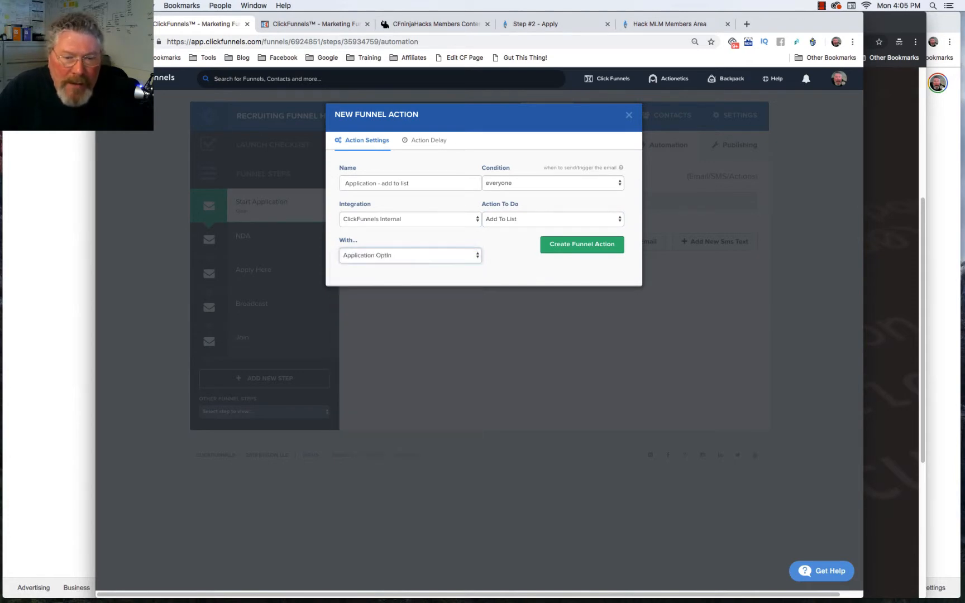
{"action": "left_click", "coordinate": [582, 244]}
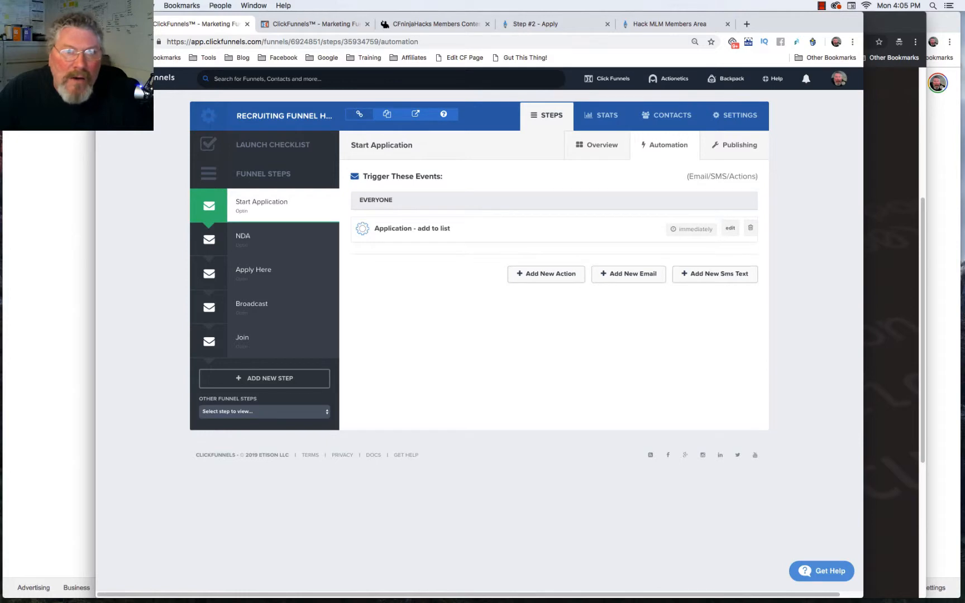
Open the follow-up funnel "Recruiting Funnel Sequence - Hack MLM - Copy" created on March 17, 2019.
{"action": "left_click", "coordinate": [318, 24]}
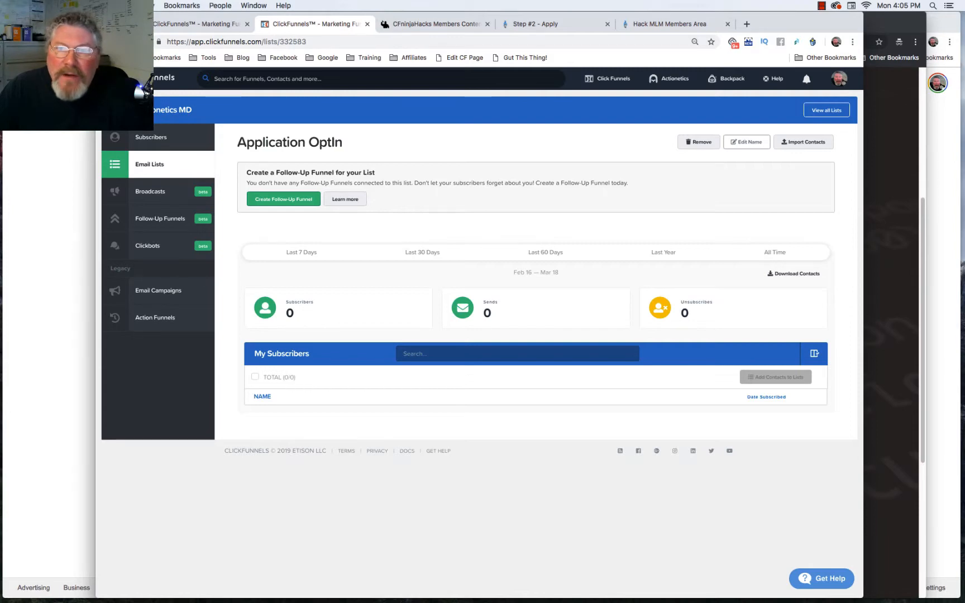
{"action": "mouse_move", "coordinate": [671, 79]}
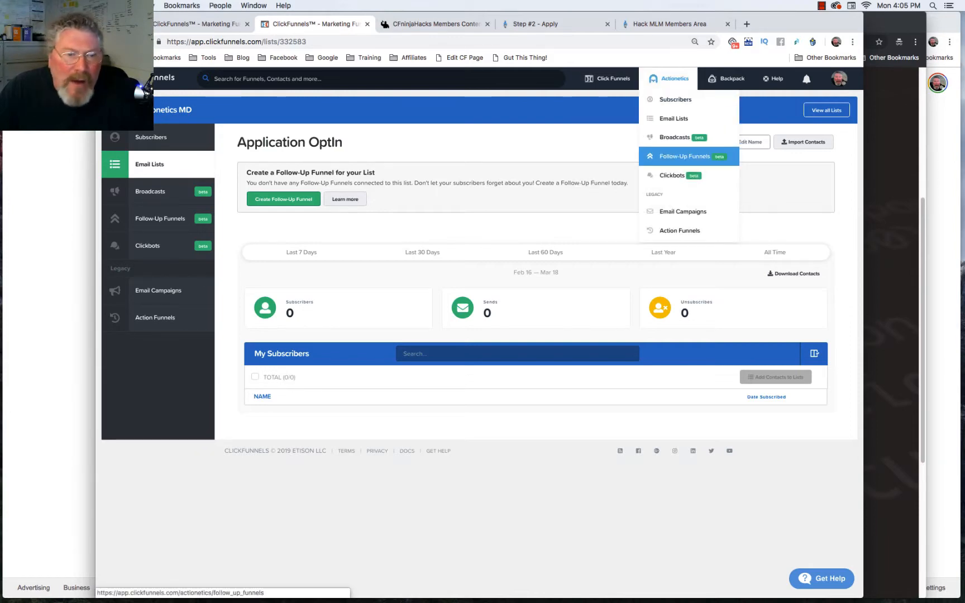
{"action": "left_click", "coordinate": [685, 156]}
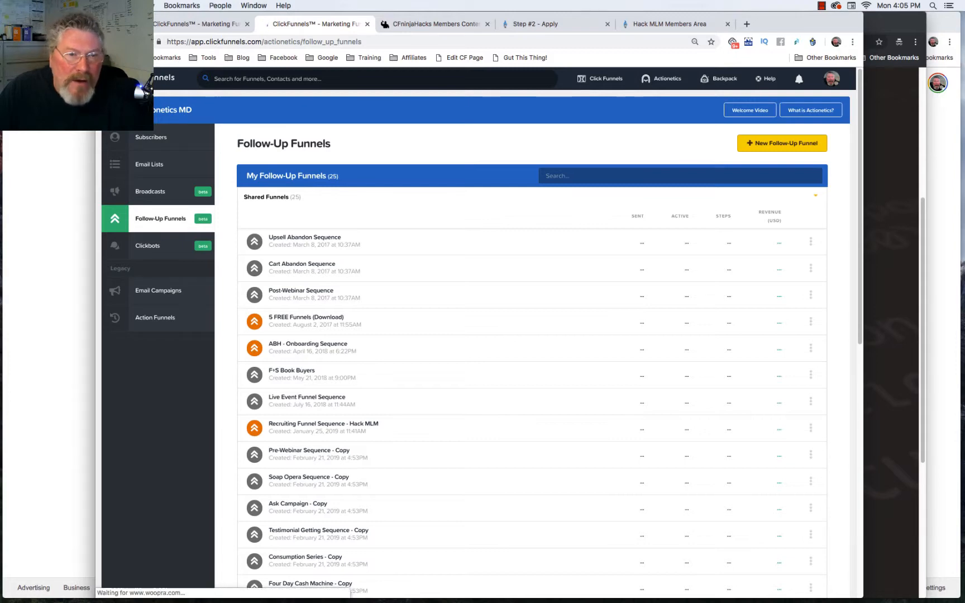
{"action": "scroll", "coordinate": [531, 199], "scroll_direction": "down", "scroll_amount": 10}
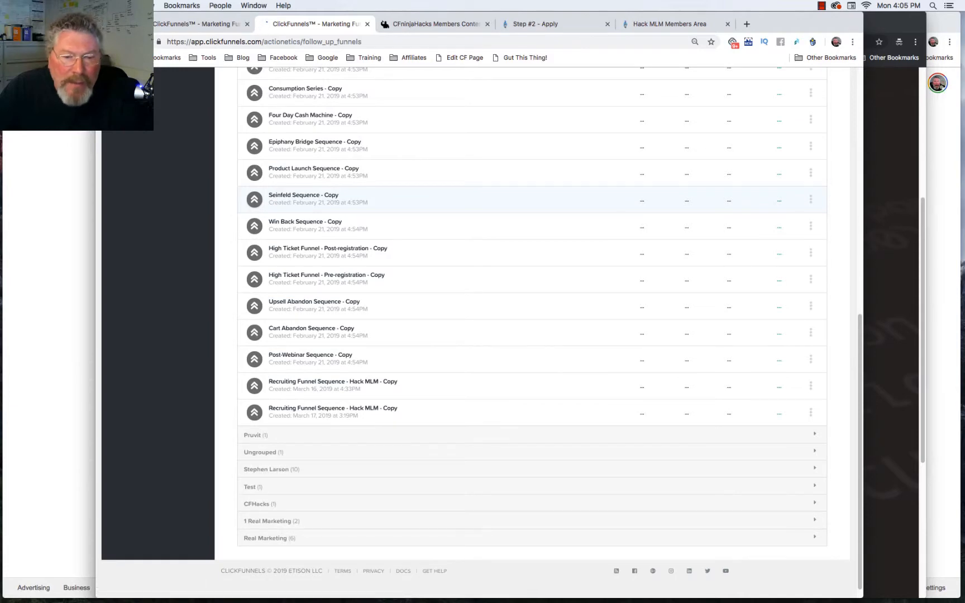
{"action": "left_click", "coordinate": [333, 409]}
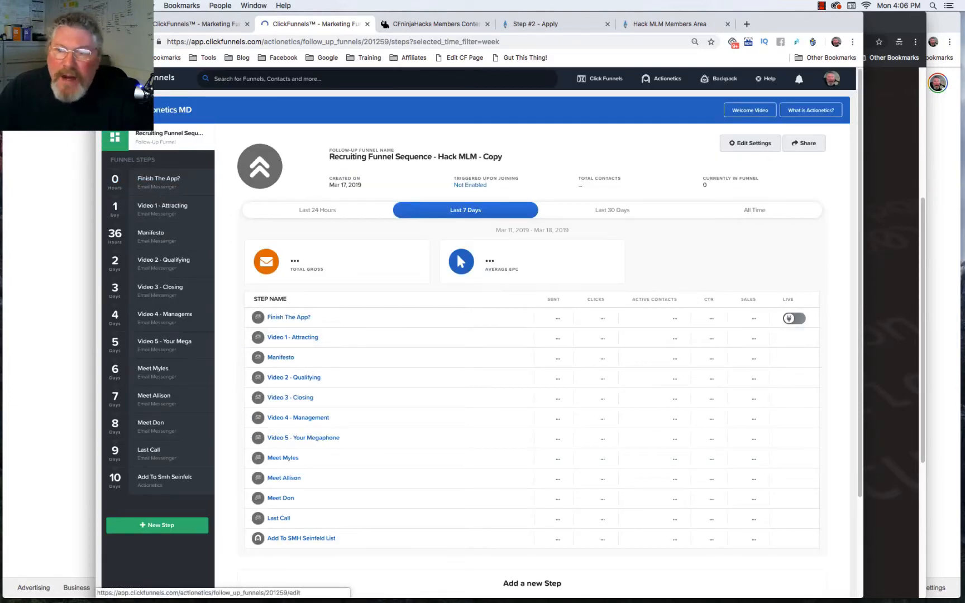
In the follow-up funnel's settings, replace the group tag with MLM and move on to the receiving list choice.
{"action": "left_click", "coordinate": [750, 143]}
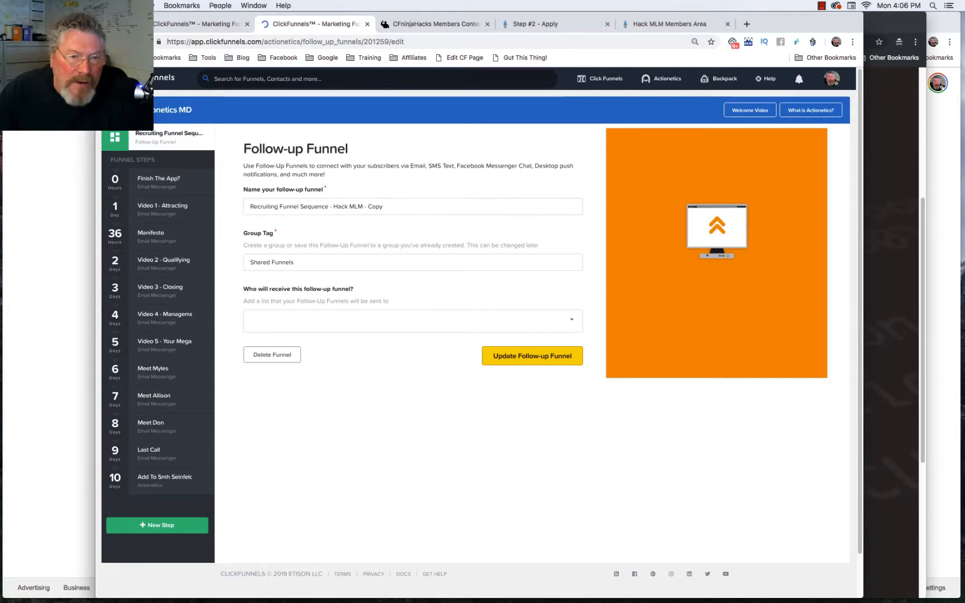
{"action": "triple_click", "coordinate": [271, 262]}
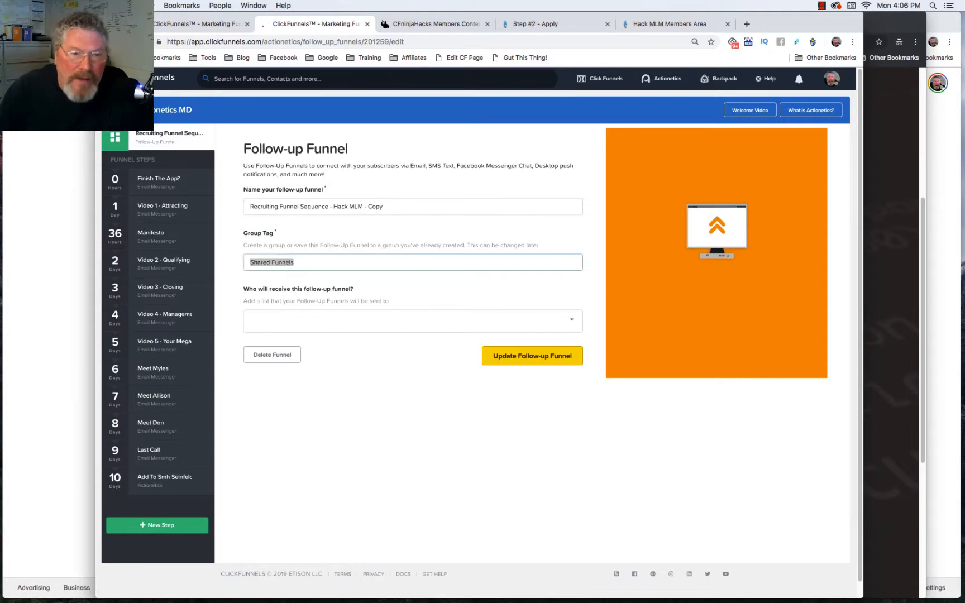
{"action": "type", "text": "ML"}
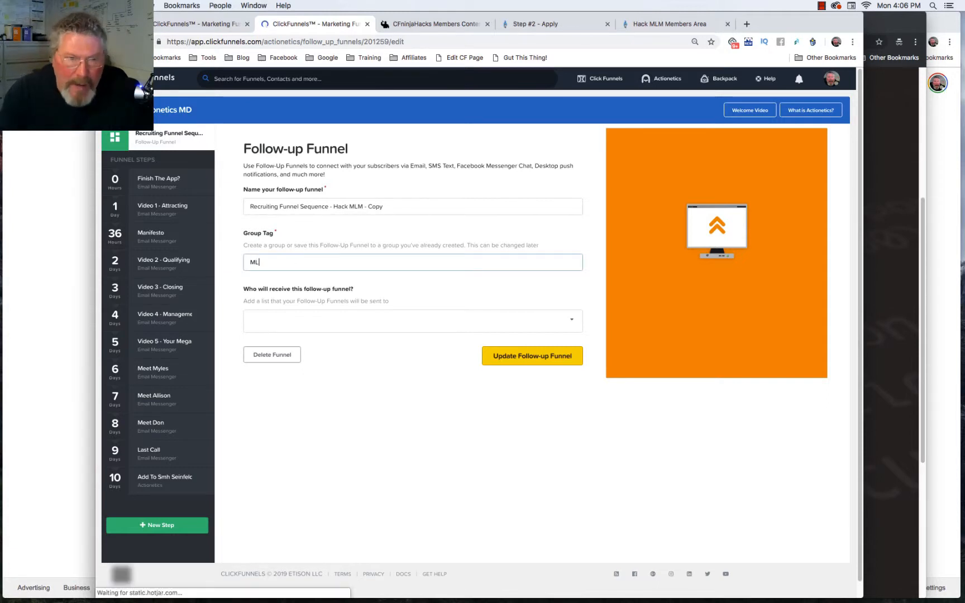
{"action": "type", "text": "M"}
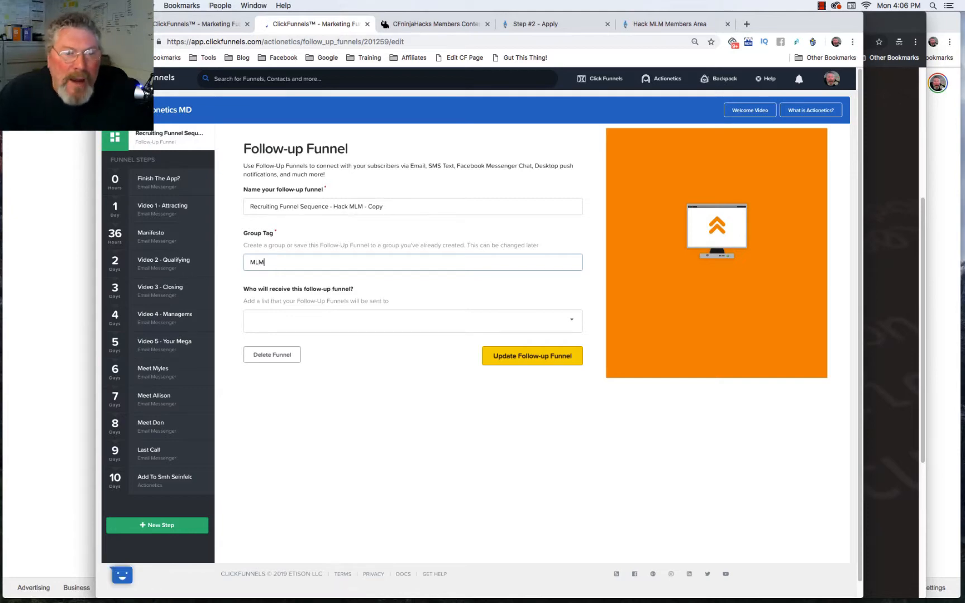
{"action": "key", "text": "Tab"}
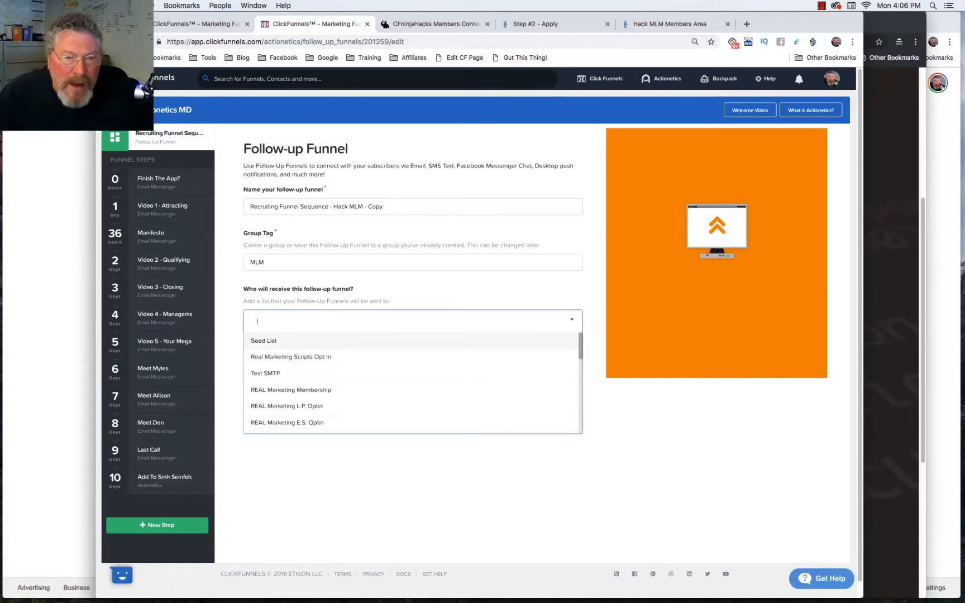
Set the follow-up funnel to be received by the Application OptIn list and update the funnel.
{"action": "scroll", "coordinate": [391, 368], "scroll_direction": "down", "scroll_amount": 10}
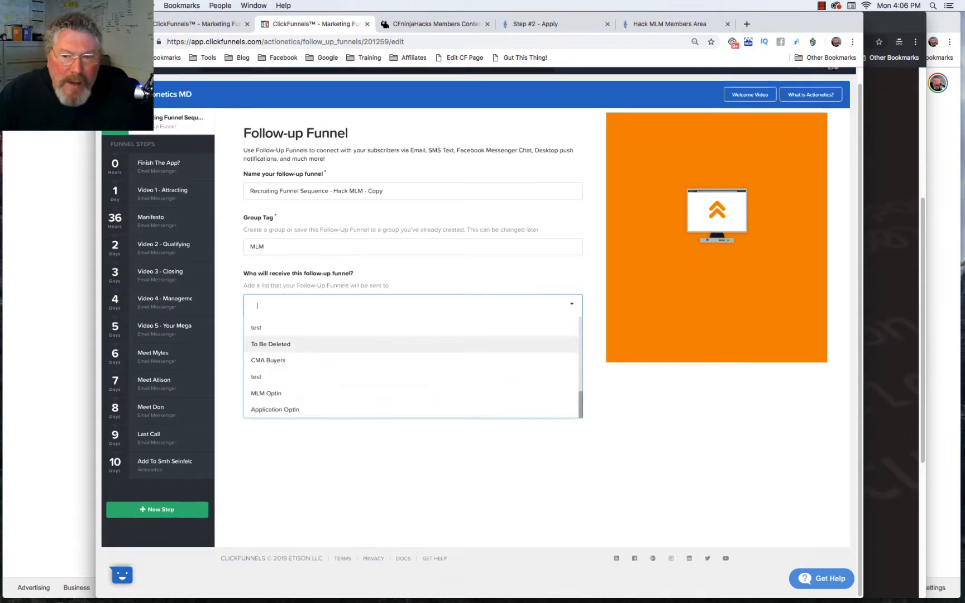
{"action": "left_click", "coordinate": [276, 410]}
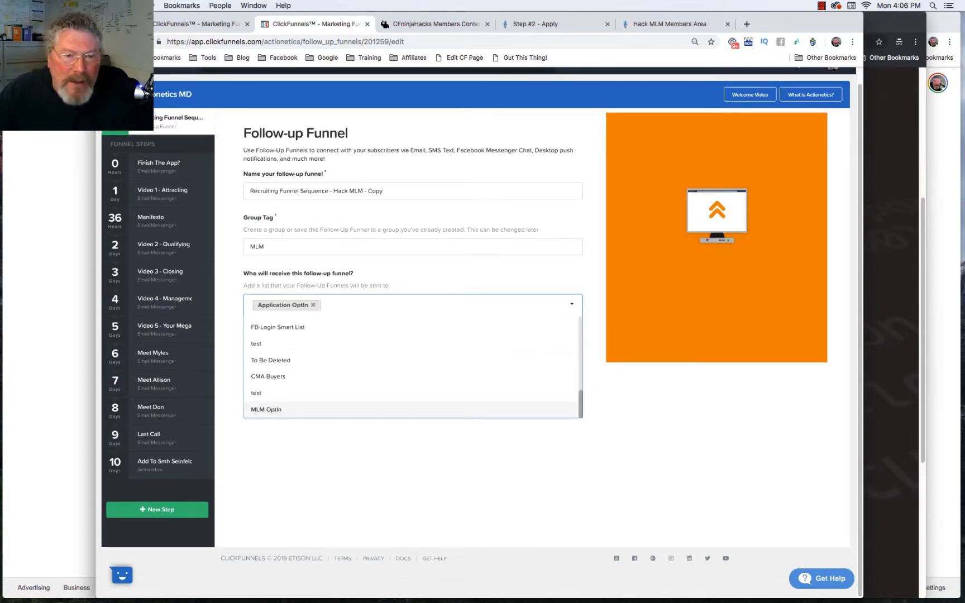
{"action": "left_click", "coordinate": [391, 463]}
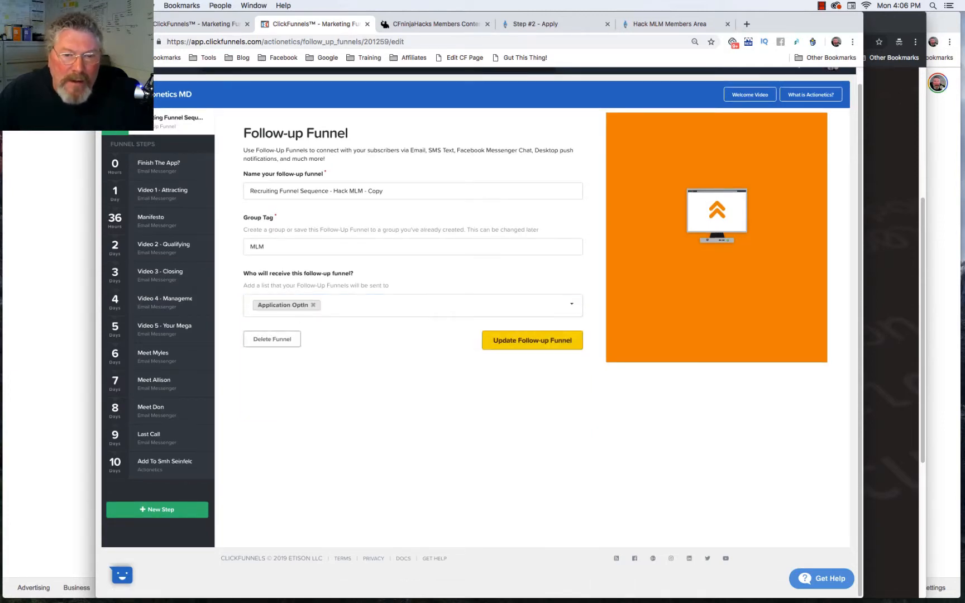
{"action": "left_click", "coordinate": [533, 340]}
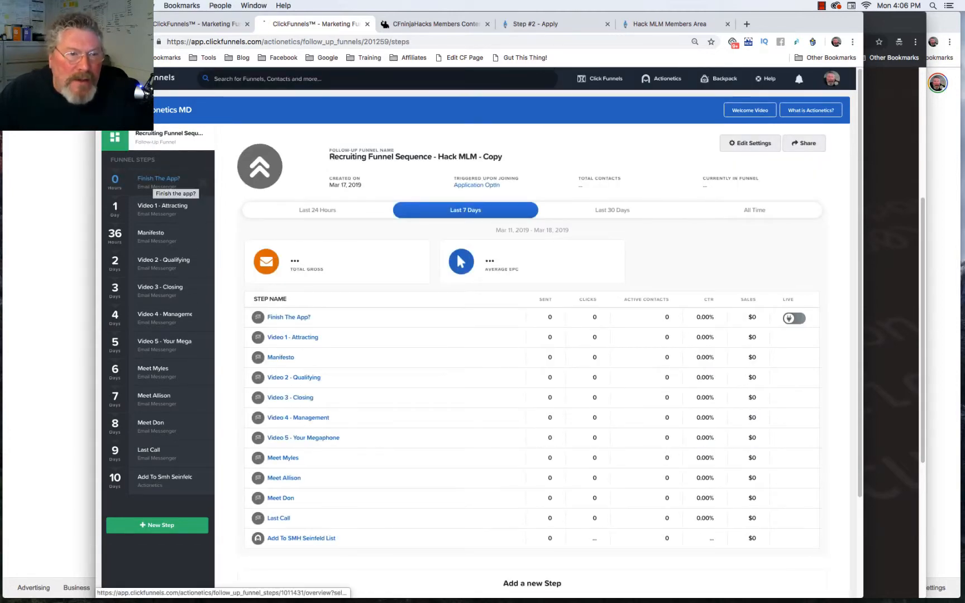
Edit the Finish The App? email's general settings, choosing the sender's email integration, and save them to continue to the message.
{"action": "left_click", "coordinate": [155, 180]}
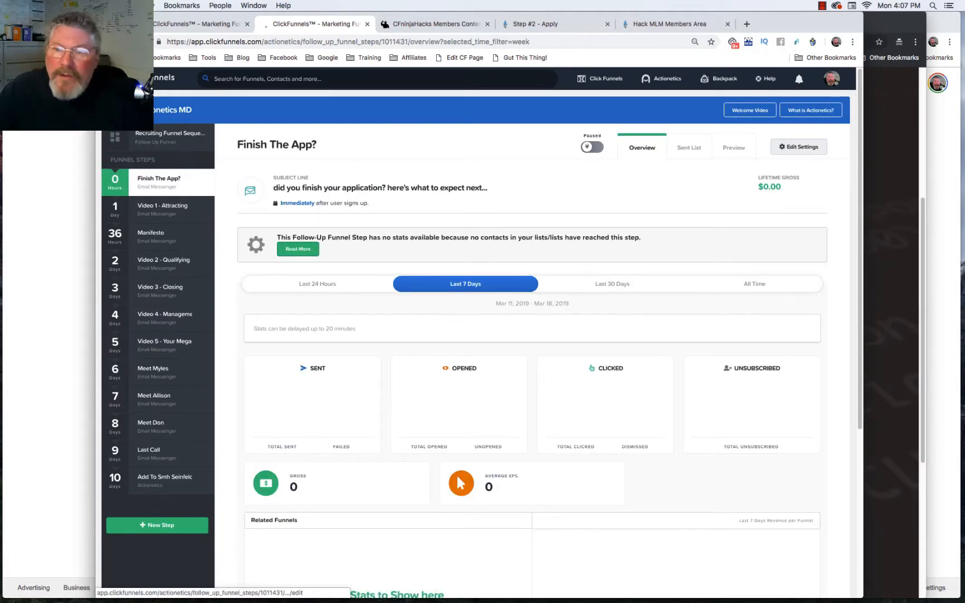
{"action": "left_click", "coordinate": [799, 147]}
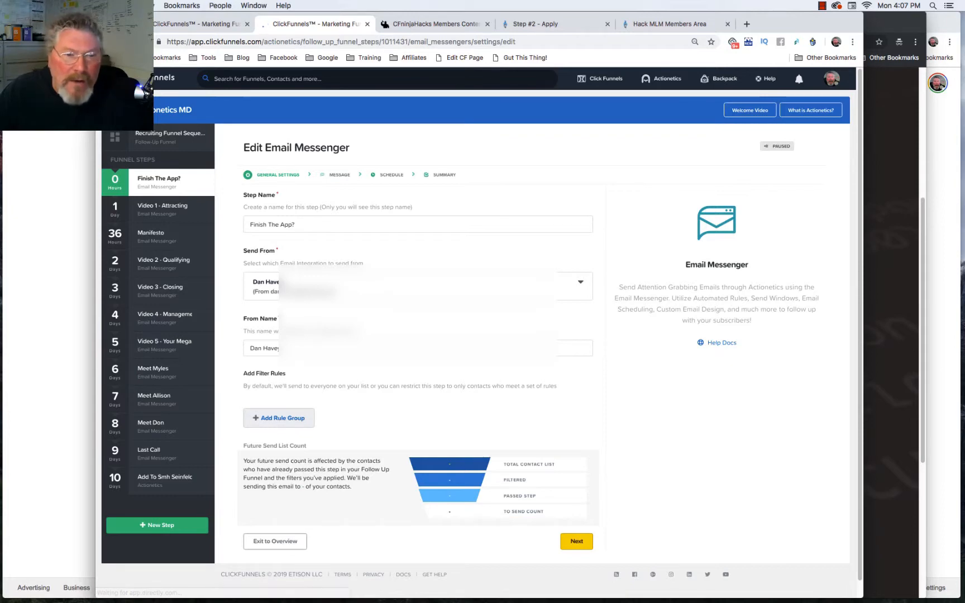
{"action": "left_click", "coordinate": [418, 286]}
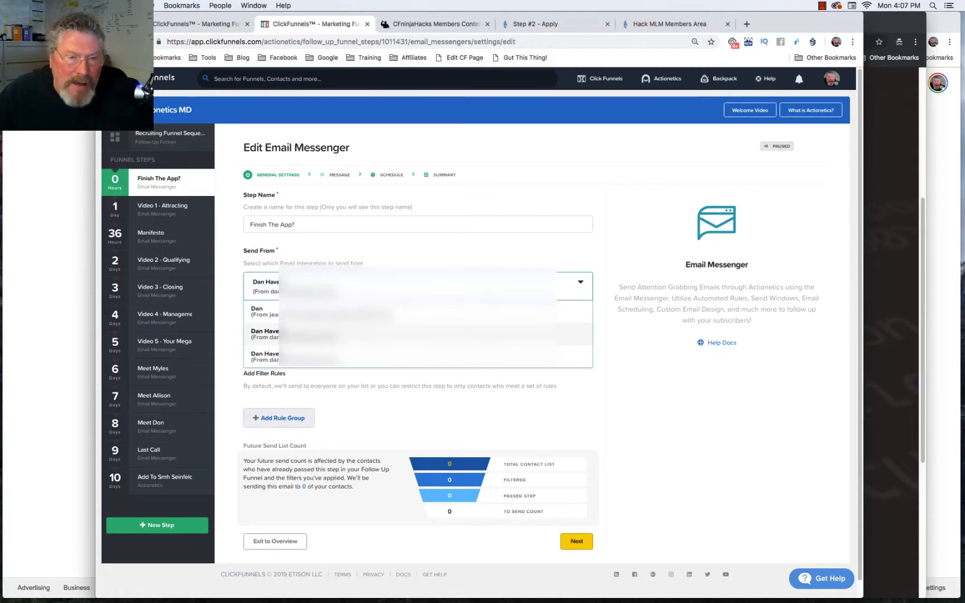
{"action": "left_click", "coordinate": [335, 334]}
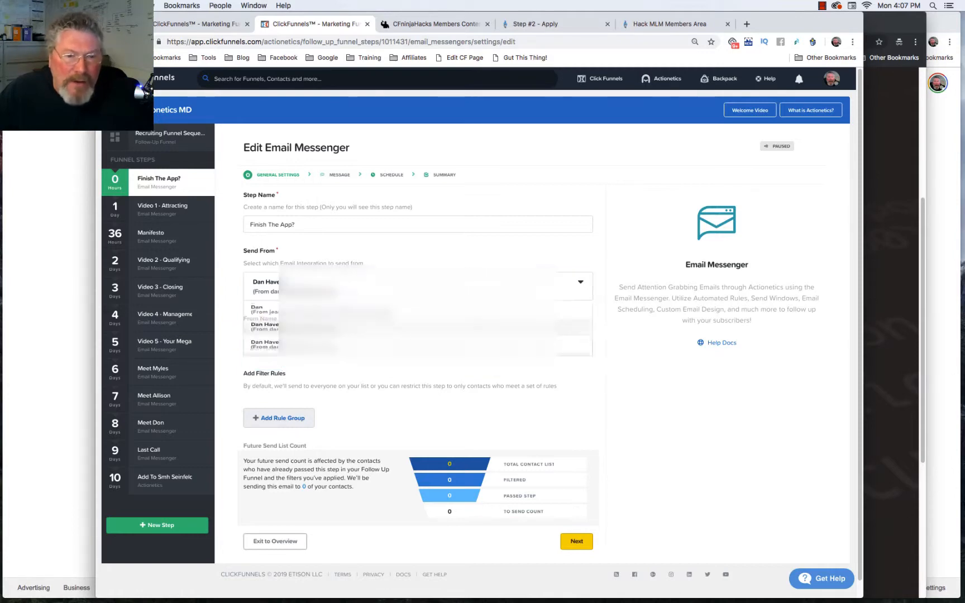
{"action": "left_click_drag", "start_coordinate": [286, 348], "coordinate": [250, 348]}
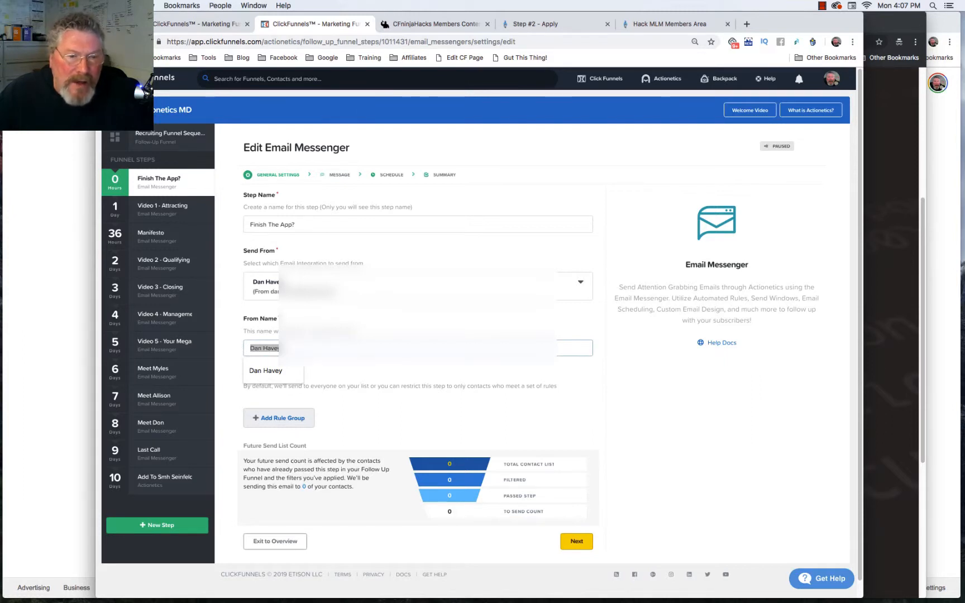
{"action": "left_click", "coordinate": [302, 348]}
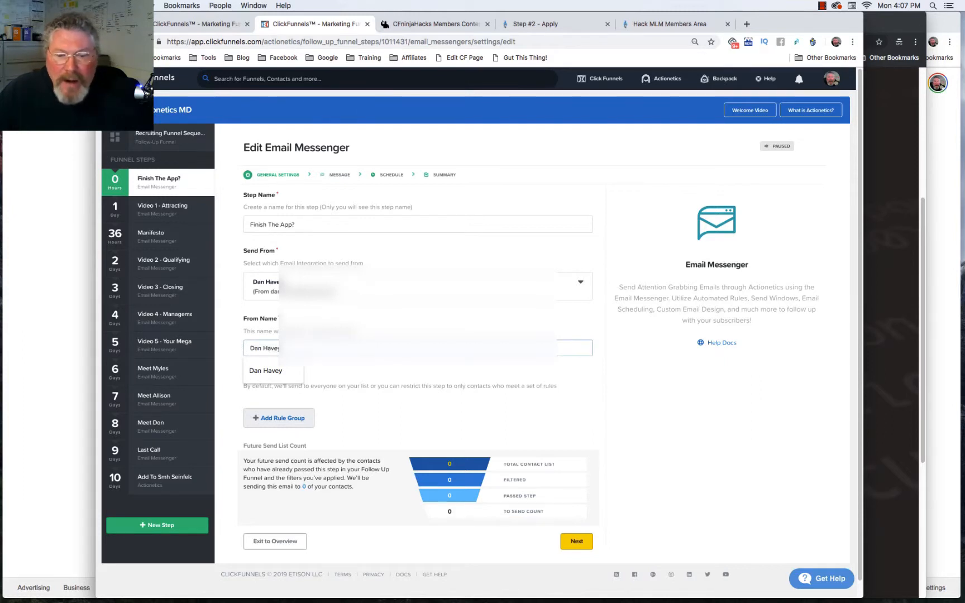
{"action": "left_click", "coordinate": [577, 541]}
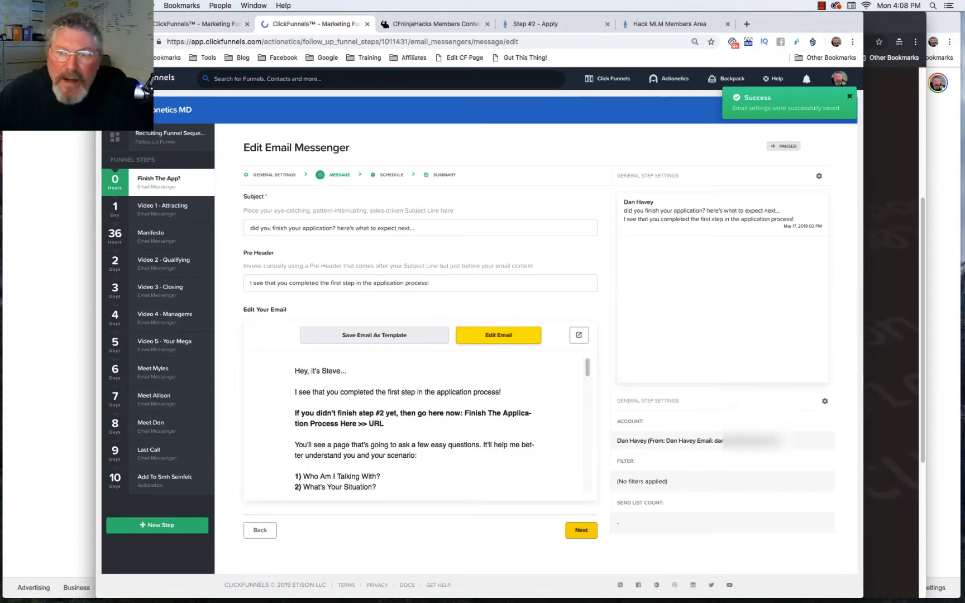
Edit the Finish The App? email body, replacing the name in the greeting line with the sender's first name.
{"action": "left_click", "coordinate": [495, 335]}
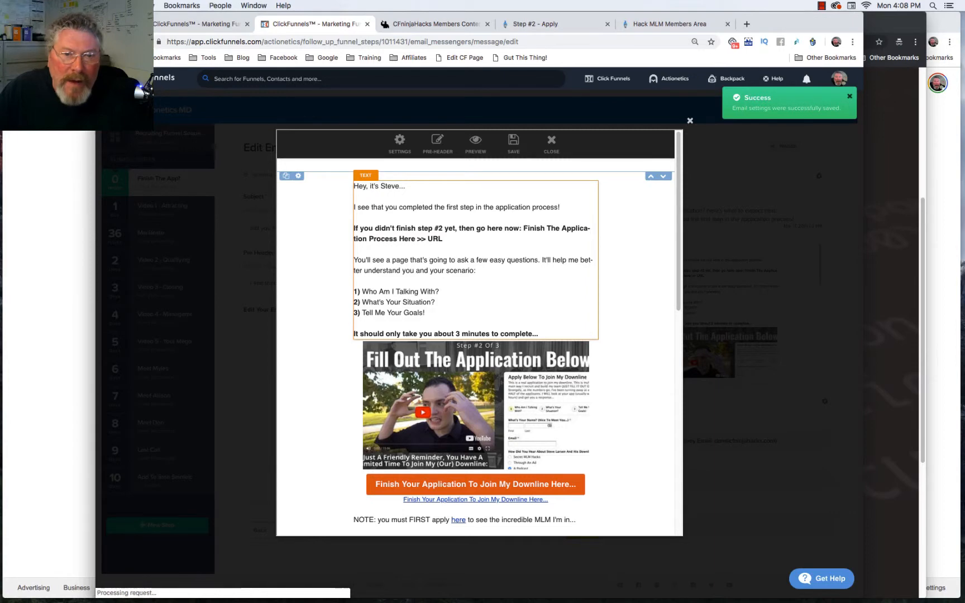
{"action": "left_click", "coordinate": [443, 239]}
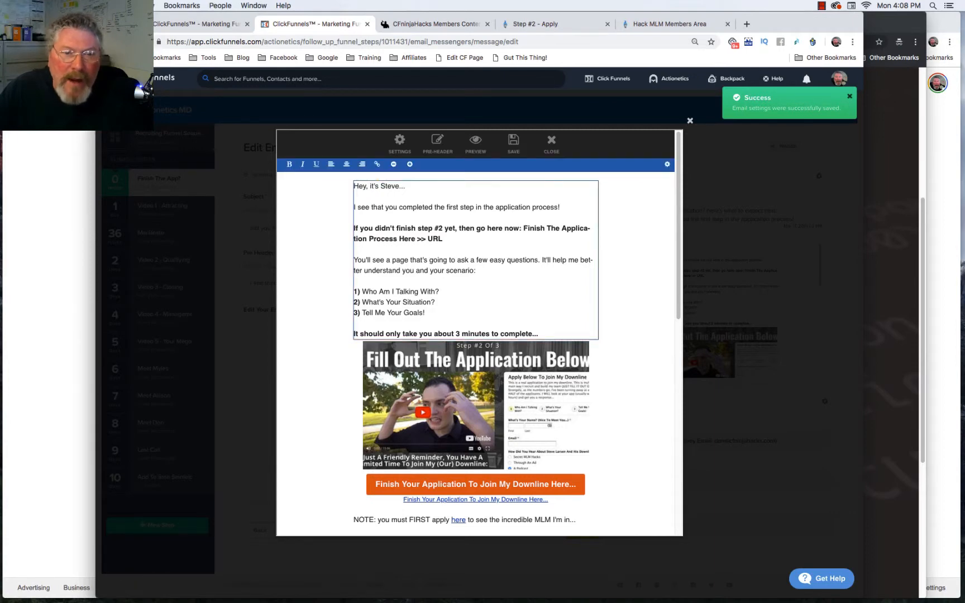
{"action": "left_click_drag", "start_coordinate": [380, 186], "coordinate": [401, 186]}
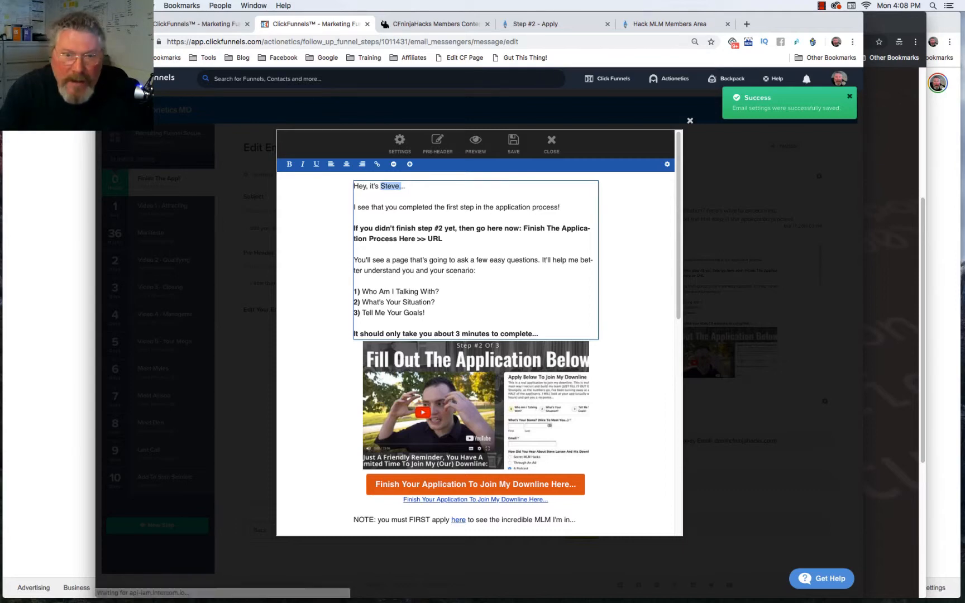
{"action": "type", "text": "Dan"}
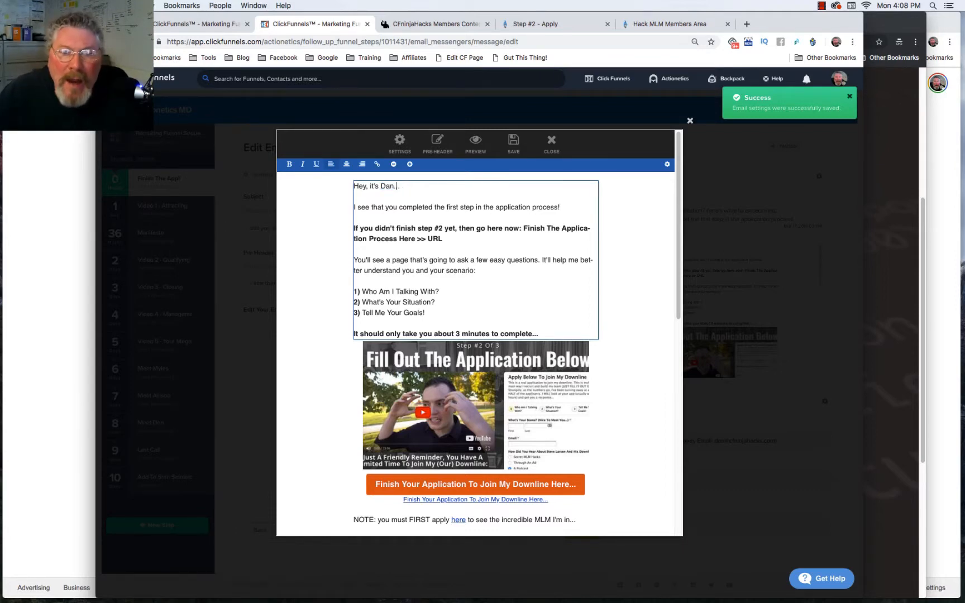
{"action": "scroll", "coordinate": [476, 346], "scroll_direction": "down", "scroll_amount": 1}
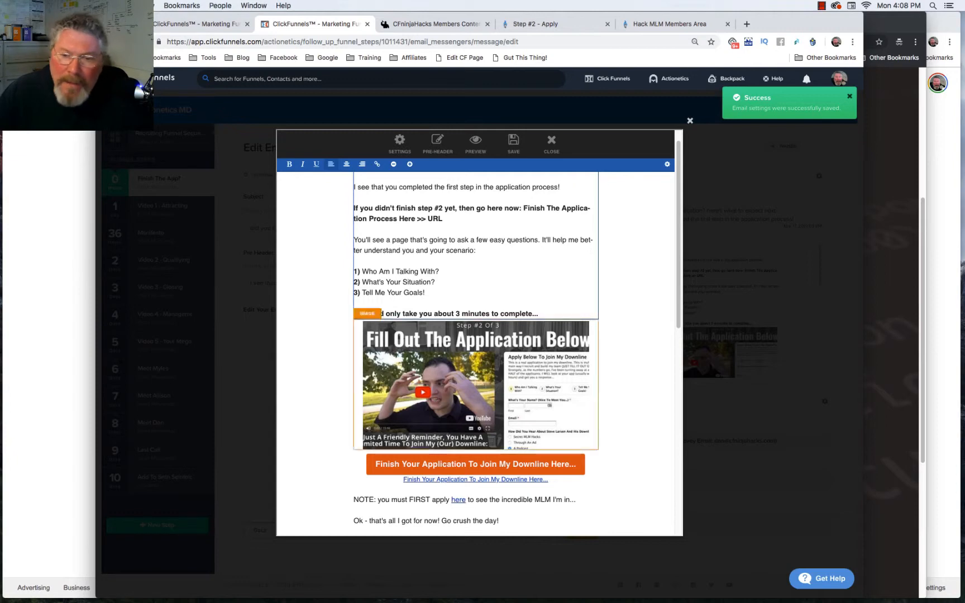
{"action": "left_click", "coordinate": [503, 363]}
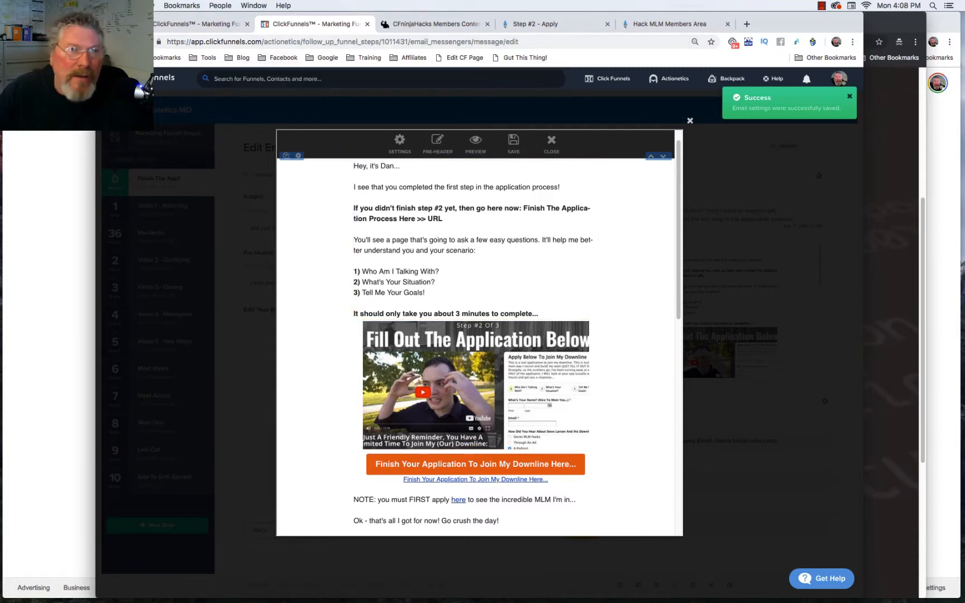
Open the Apply Here step of the recruiting funnel and preview its application page.
{"action": "left_click", "coordinate": [197, 24]}
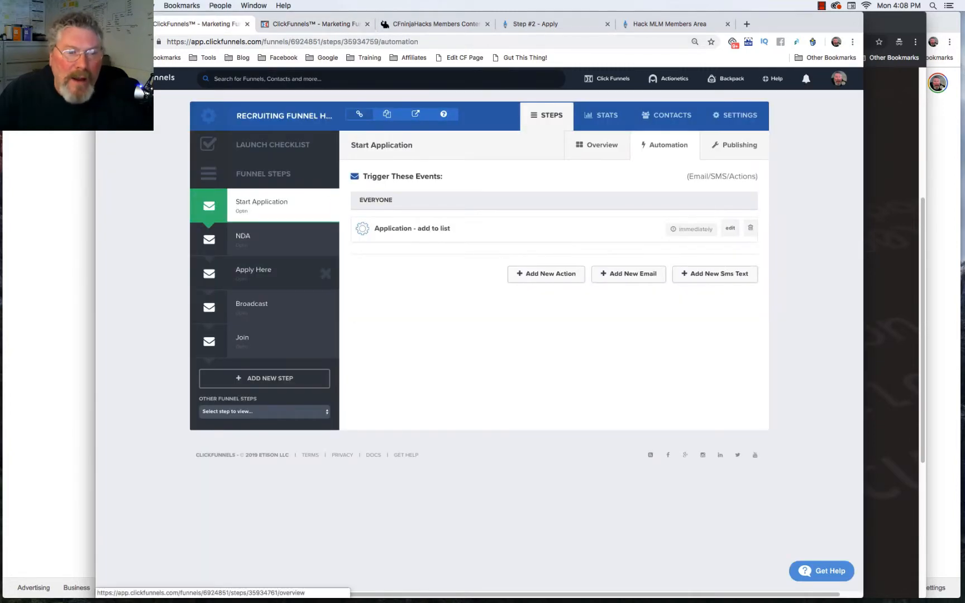
{"action": "left_click", "coordinate": [255, 271]}
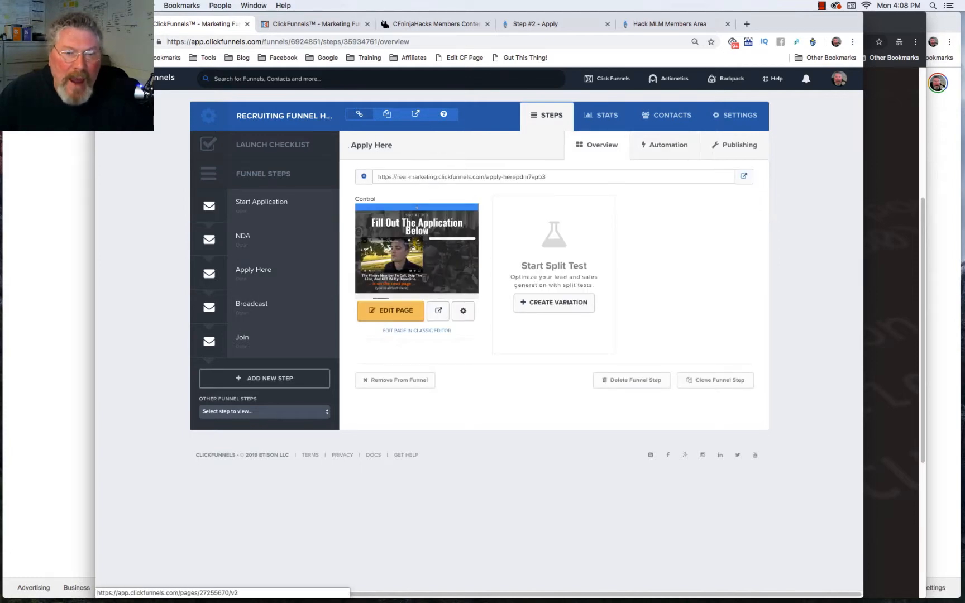
{"action": "left_click", "coordinate": [391, 311]}
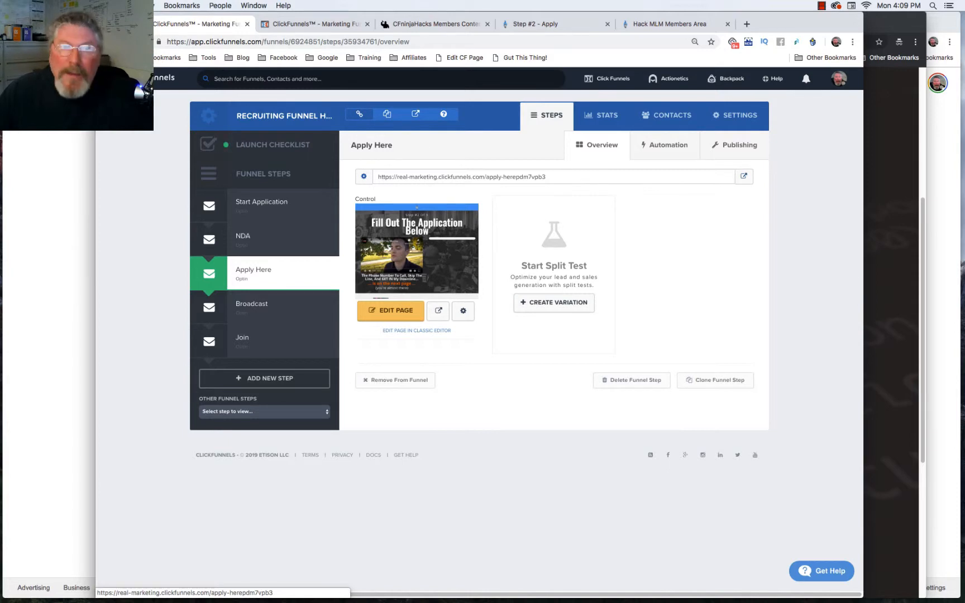
{"action": "left_click", "coordinate": [417, 249]}
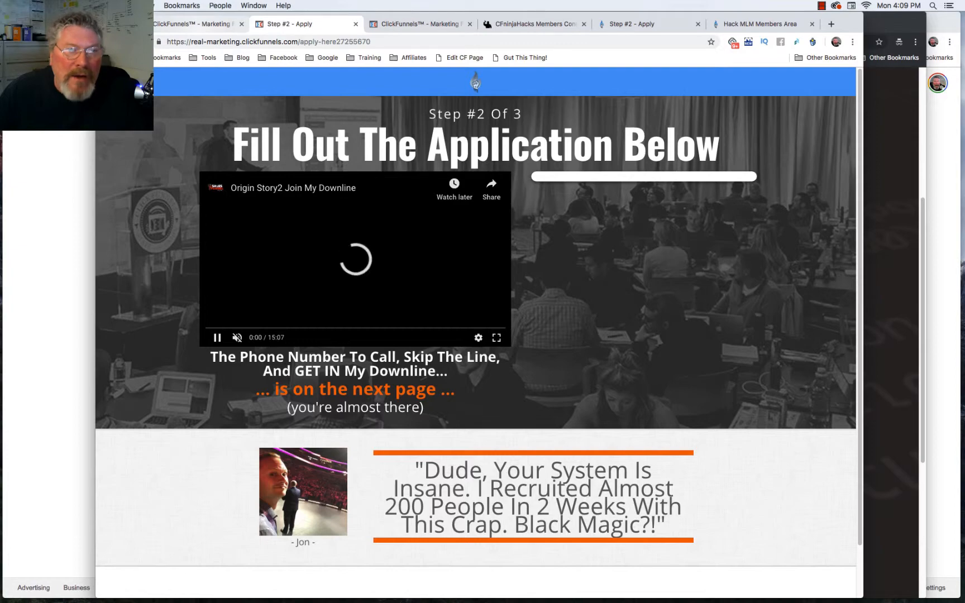
Copy the Apply Here step's page URL from the recruiting funnel and return to the email being edited.
{"action": "left_click", "coordinate": [419, 24]}
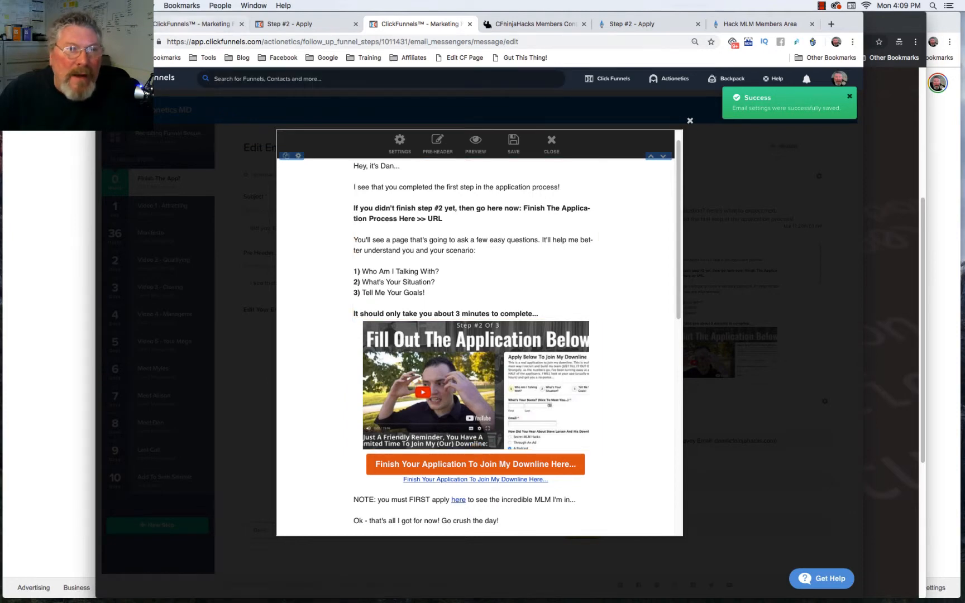
{"action": "left_click", "coordinate": [185, 24]}
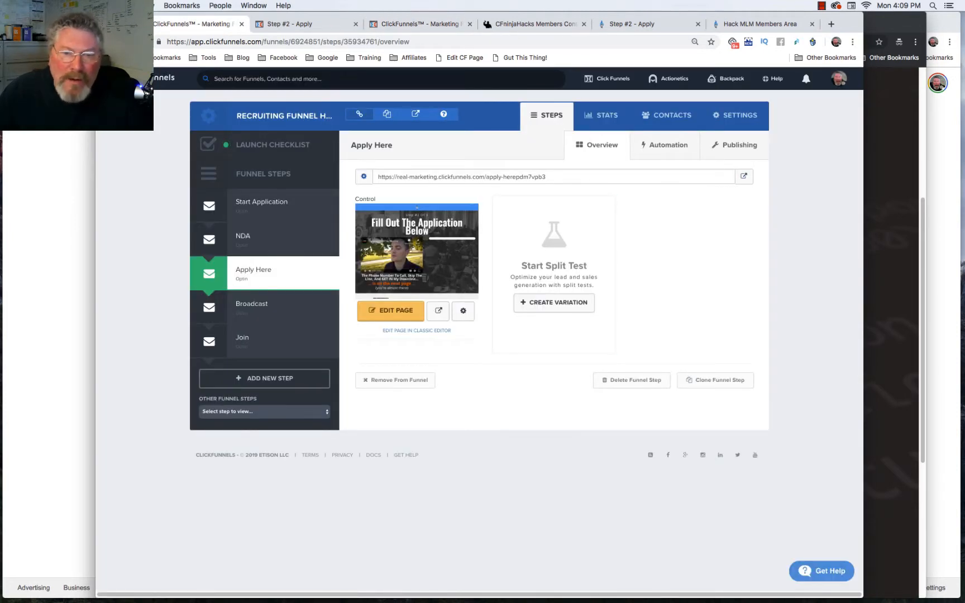
{"action": "left_click_drag", "start_coordinate": [546, 176], "coordinate": [378, 176]}
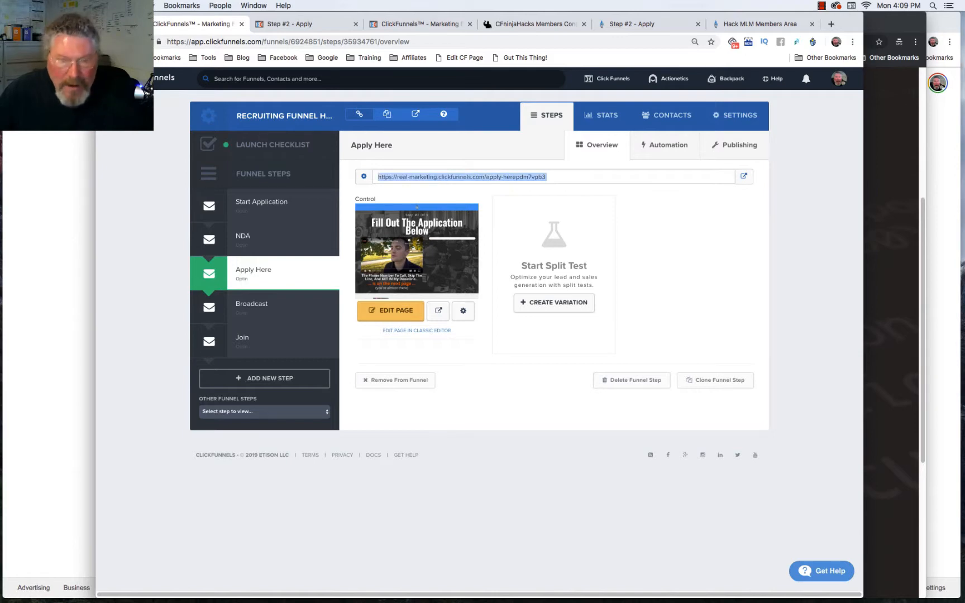
{"action": "left_click", "coordinate": [301, 24]}
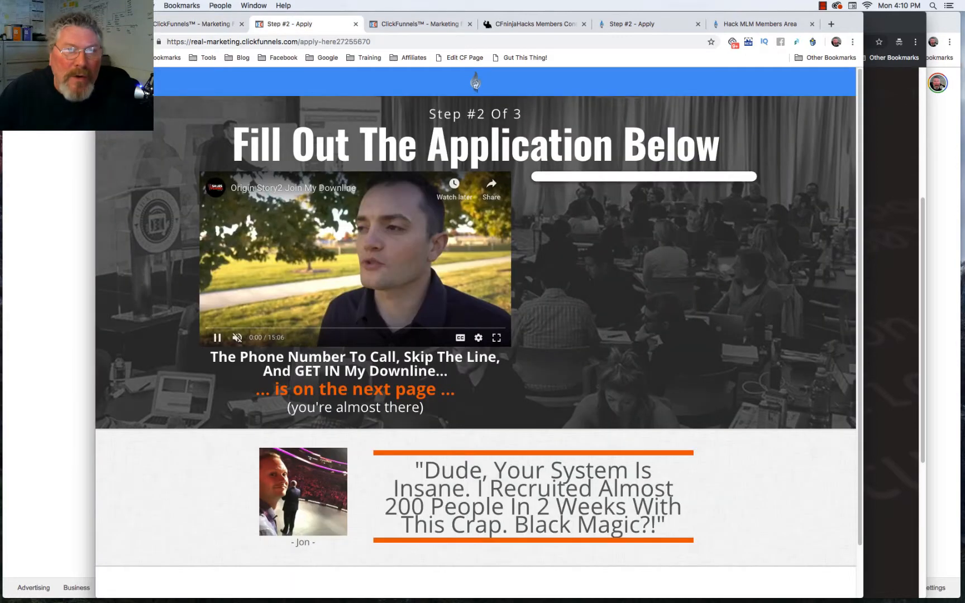
{"action": "key", "text": "ctrl+Tab"}
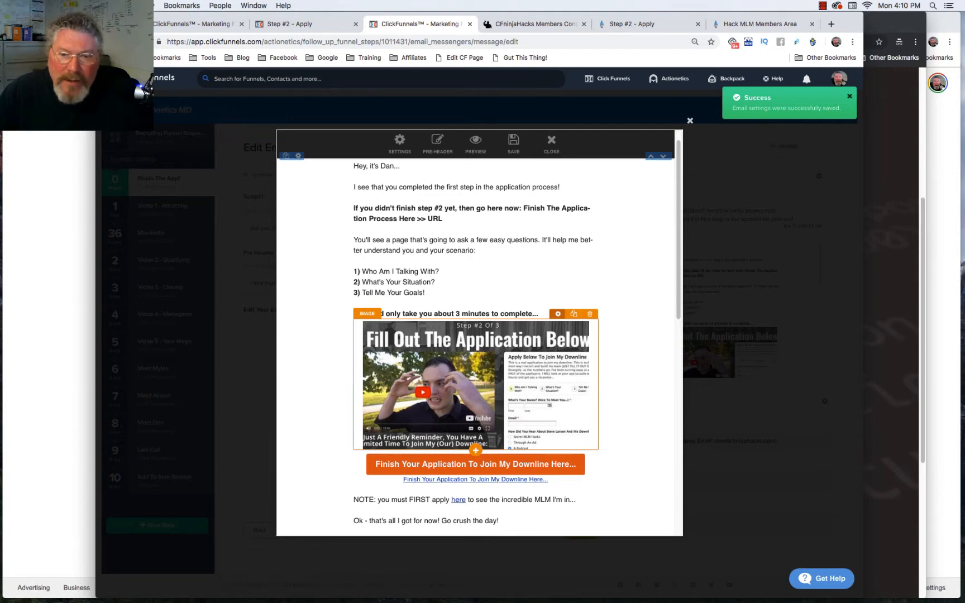
Open the settings of the email's application image and look through the image library without choosing a replacement.
{"action": "left_click", "coordinate": [558, 314]}
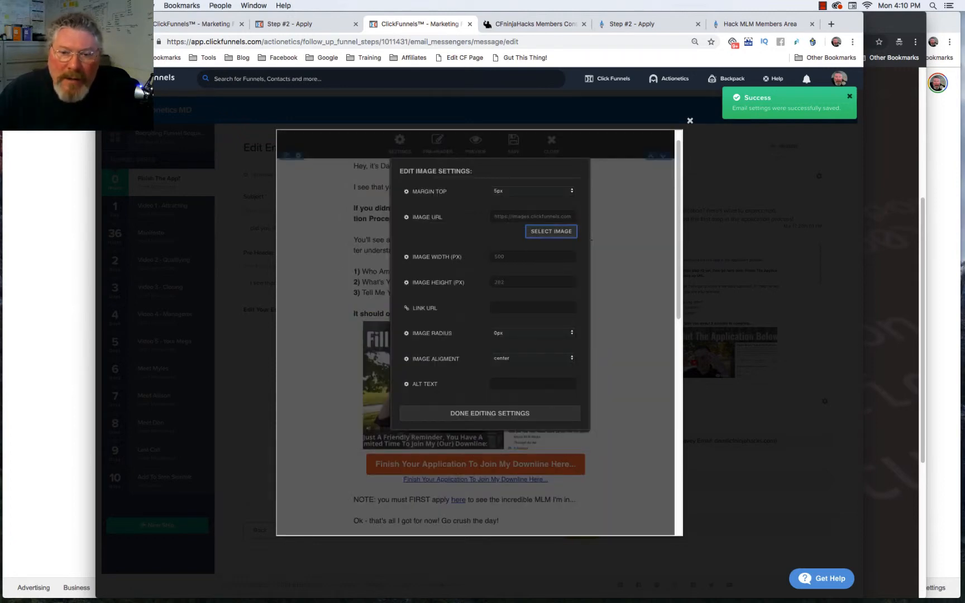
{"action": "left_click", "coordinate": [552, 231]}
{"action": "scroll", "coordinate": [411, 247], "scroll_direction": "down", "scroll_amount": 5}
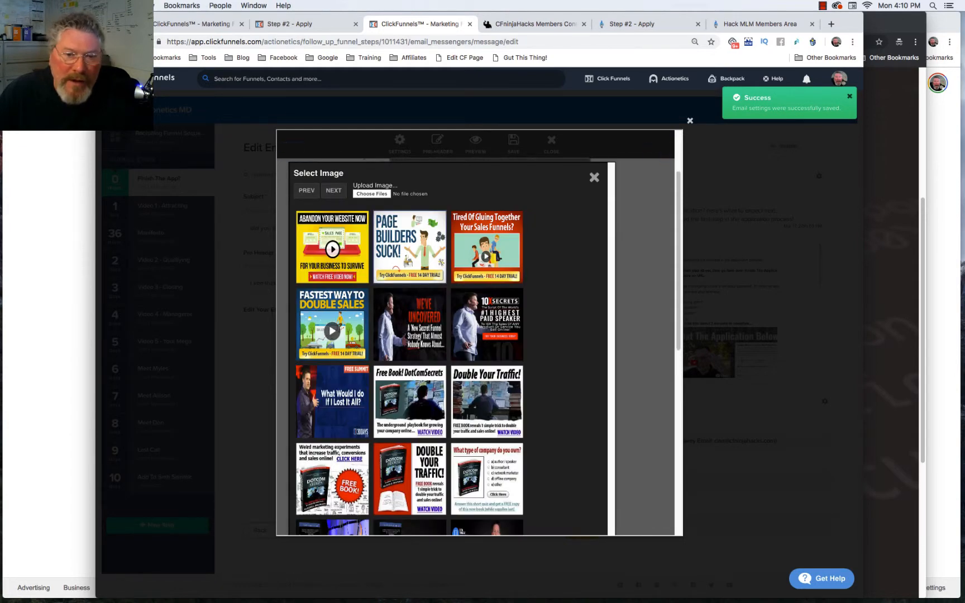
{"action": "scroll", "coordinate": [410, 247], "scroll_direction": "down", "scroll_amount": 1}
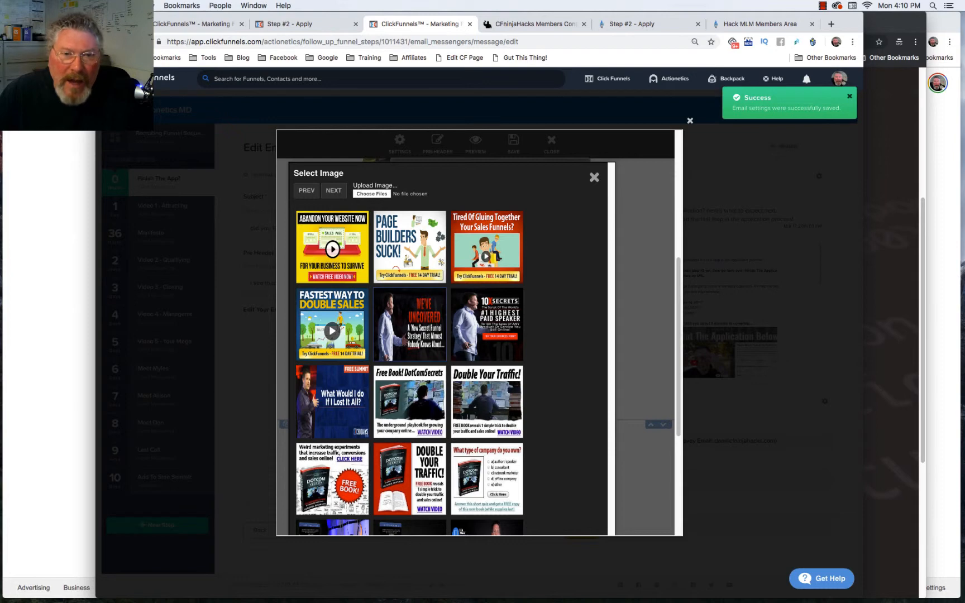
{"action": "scroll", "coordinate": [487, 324], "scroll_direction": "down", "scroll_amount": 5}
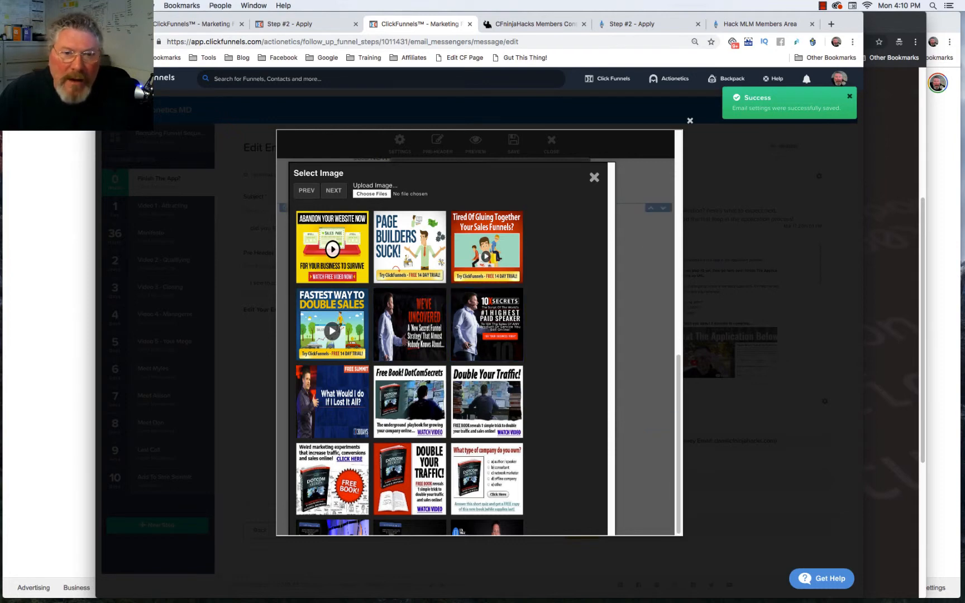
{"action": "left_click", "coordinate": [594, 177]}
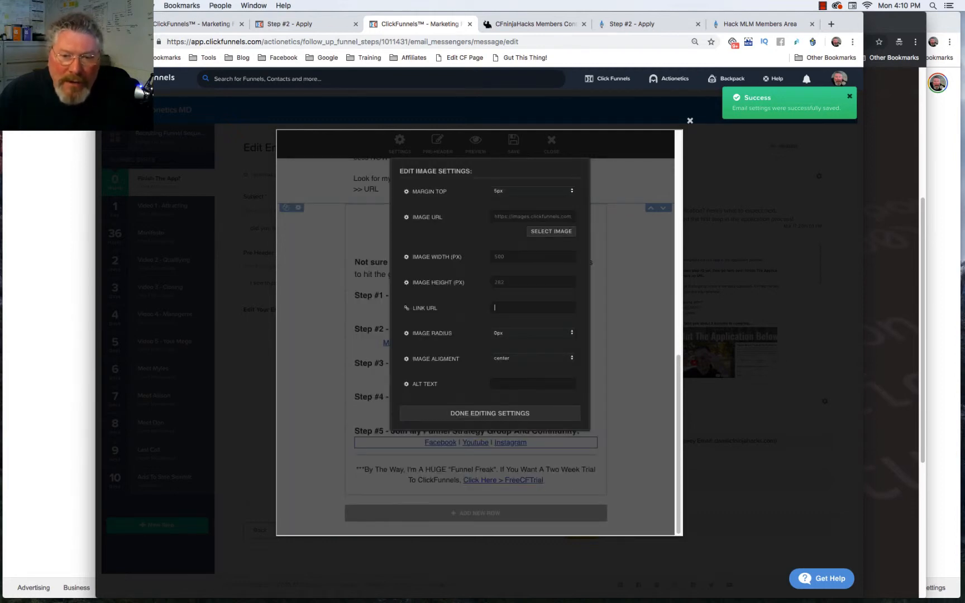
{"action": "key", "text": "super+v"}
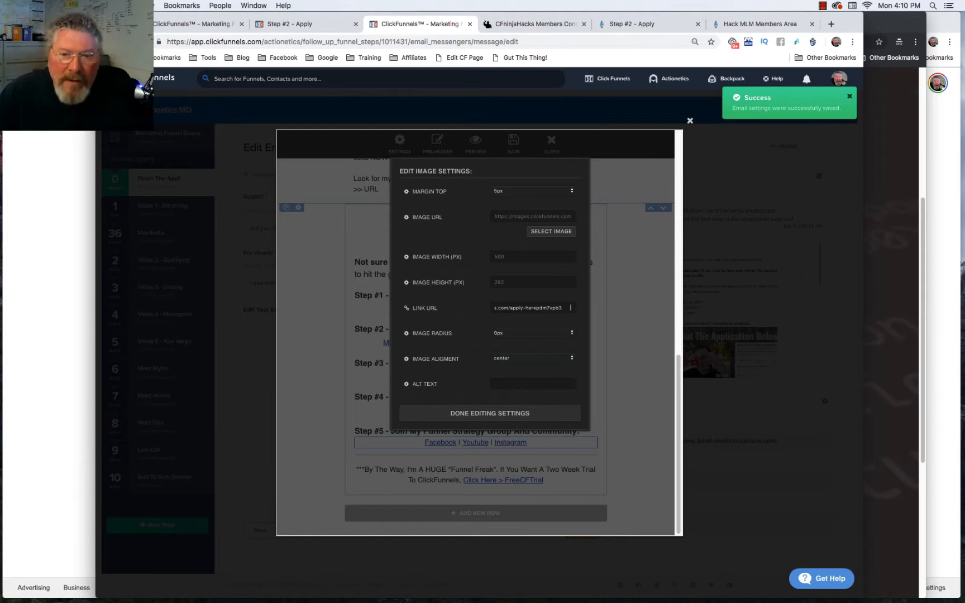
{"action": "key", "text": "BackSpace"}
{"action": "key", "text": "BackSpace"}
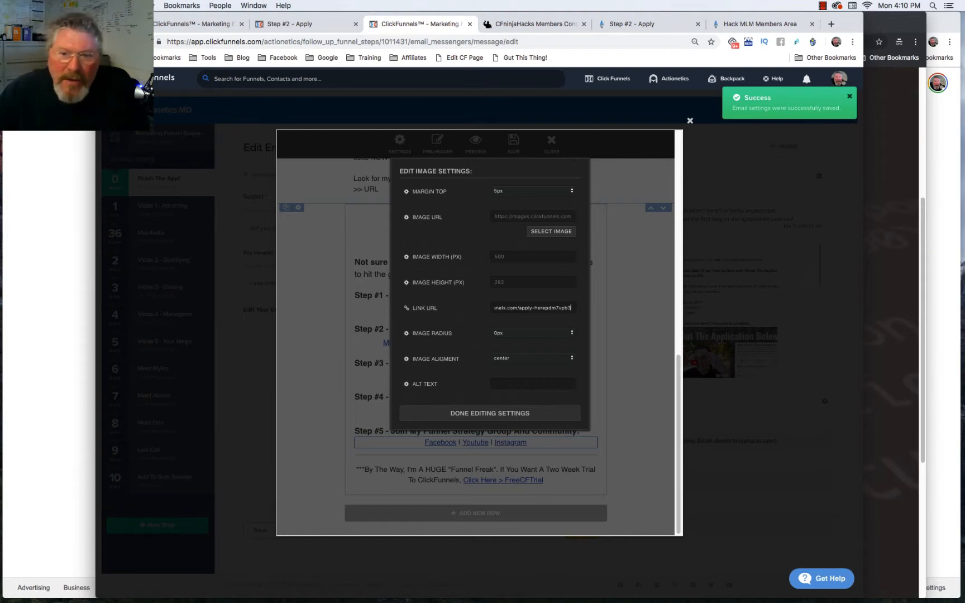
{"action": "type", "text": "3"}
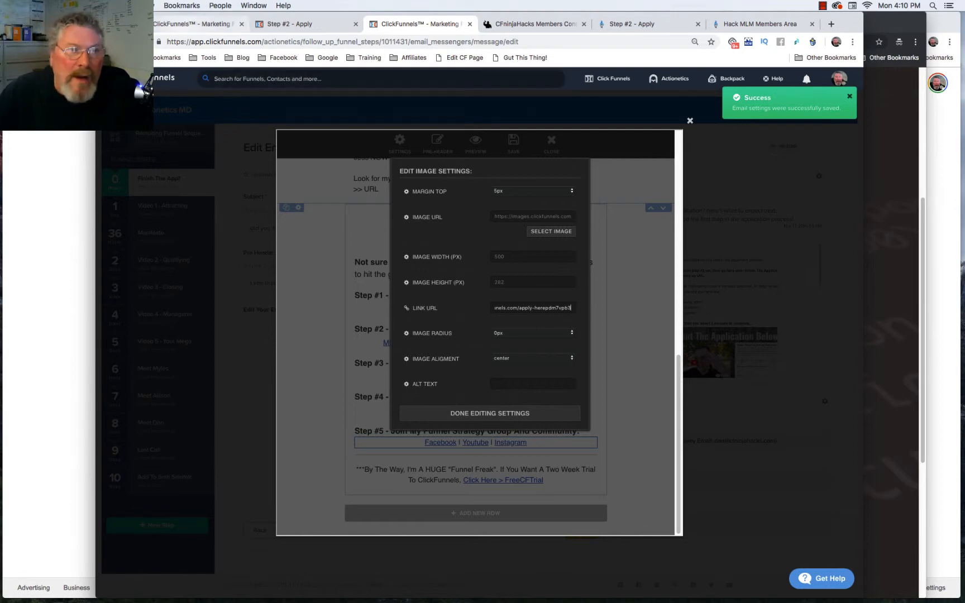
{"action": "left_click", "coordinate": [196, 23]}
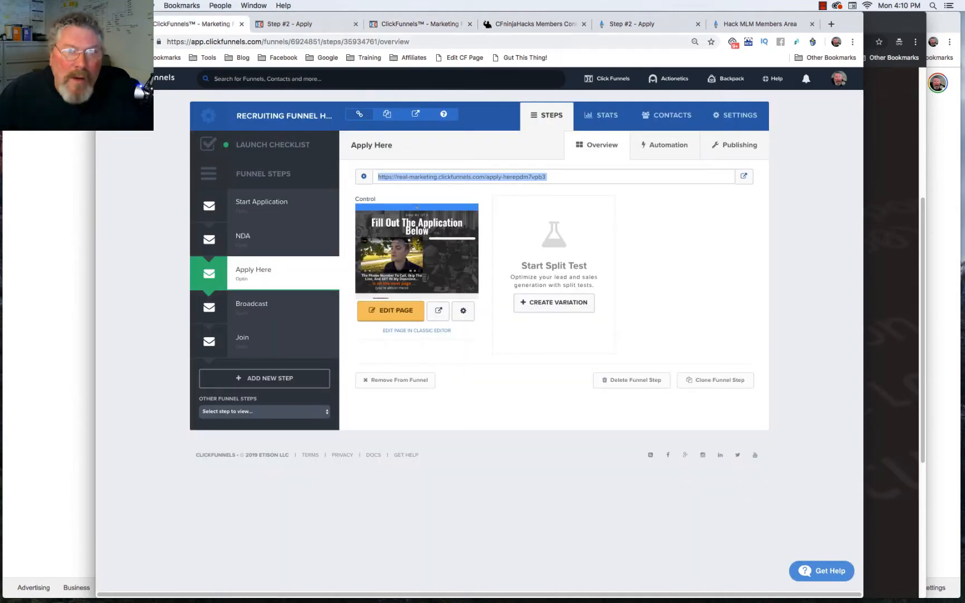
Return to the email being edited and apply the application image's settings.
{"action": "left_click", "coordinate": [420, 24]}
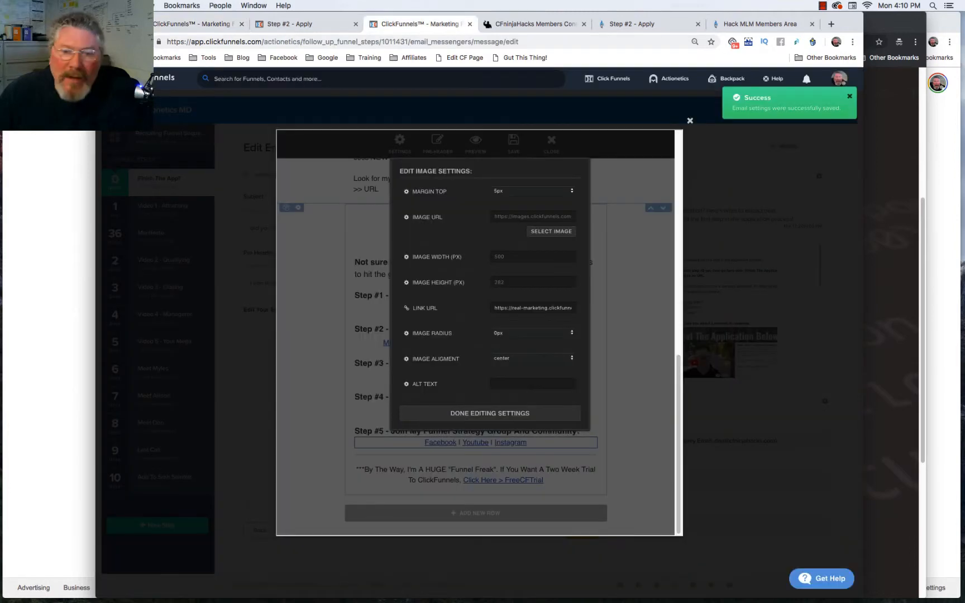
{"action": "left_click", "coordinate": [490, 413]}
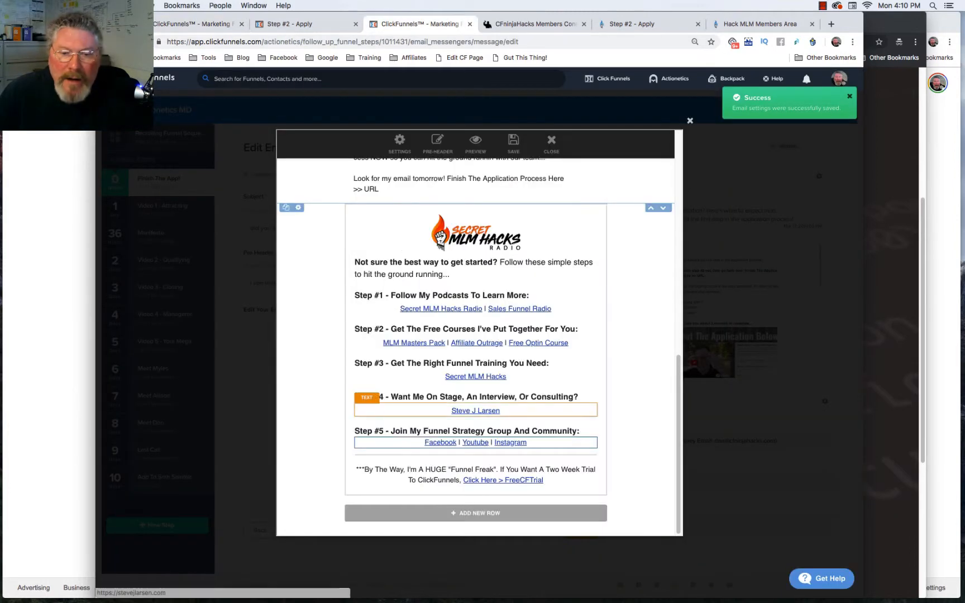
{"action": "scroll", "coordinate": [476, 377], "scroll_direction": "up", "scroll_amount": 2}
{"action": "scroll", "coordinate": [475, 436], "scroll_direction": "up", "scroll_amount": 6}
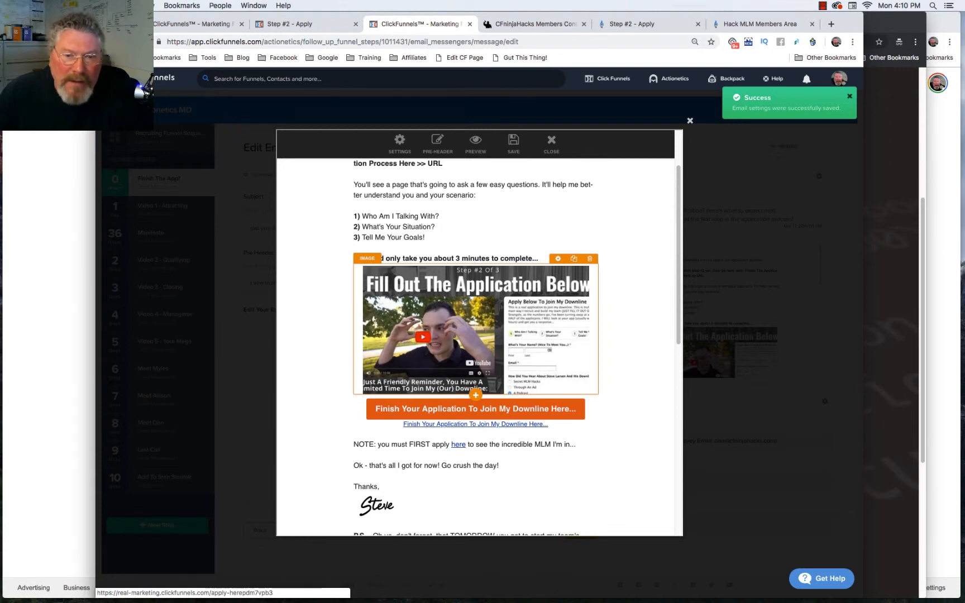
{"action": "left_click", "coordinate": [192, 24]}
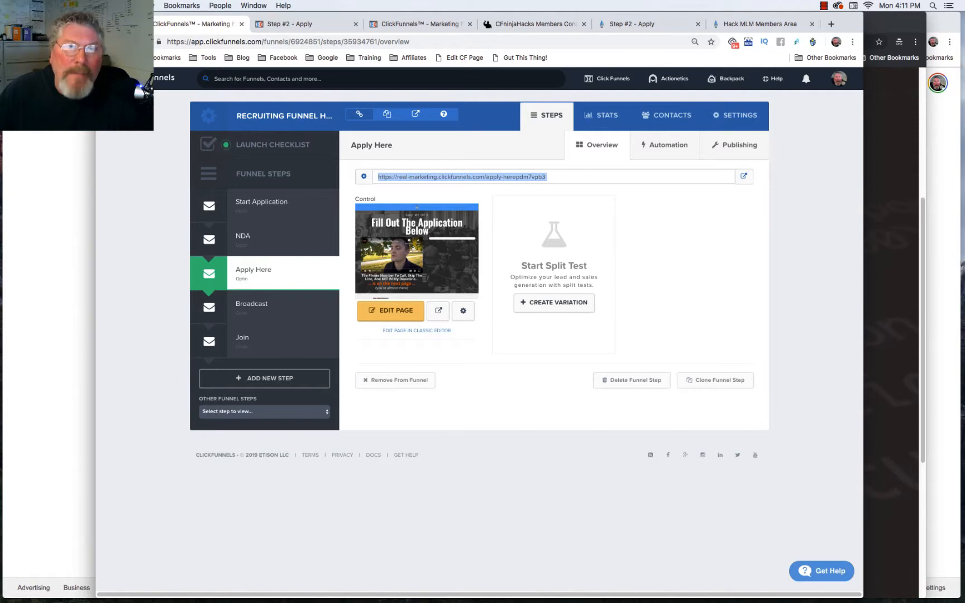
{"action": "left_click", "coordinate": [419, 24]}
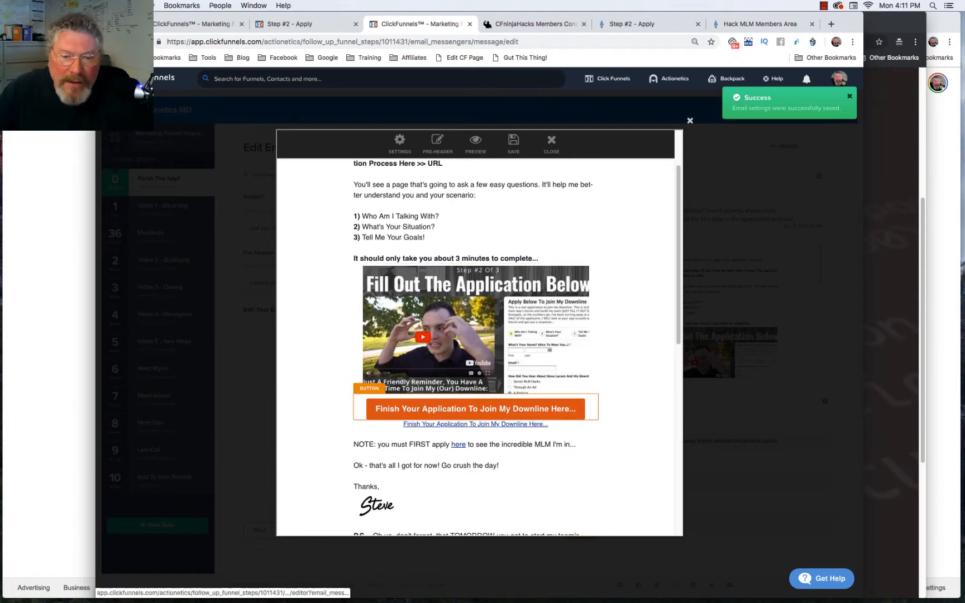
{"action": "left_click", "coordinate": [558, 389]}
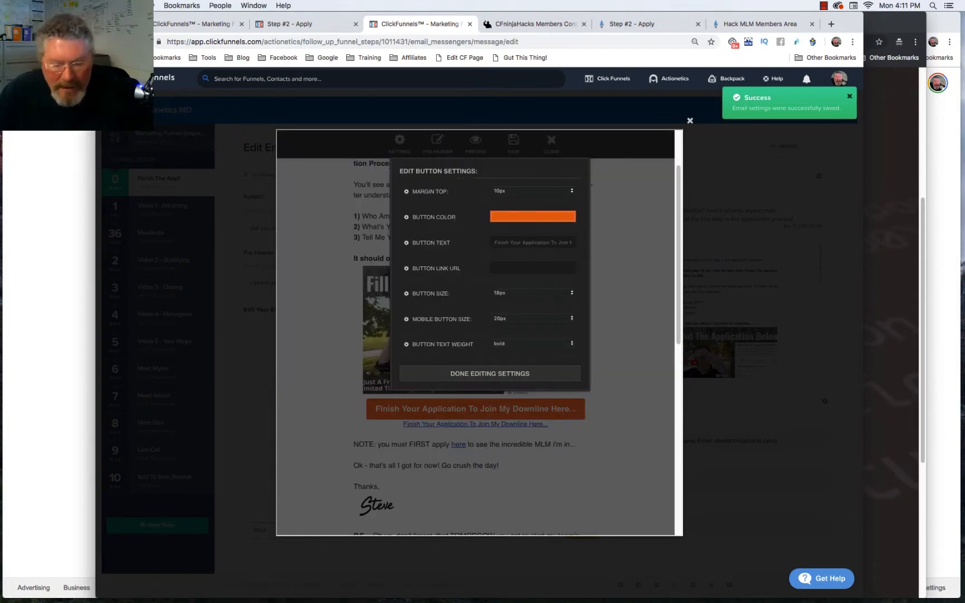
{"action": "key", "text": "super+v"}
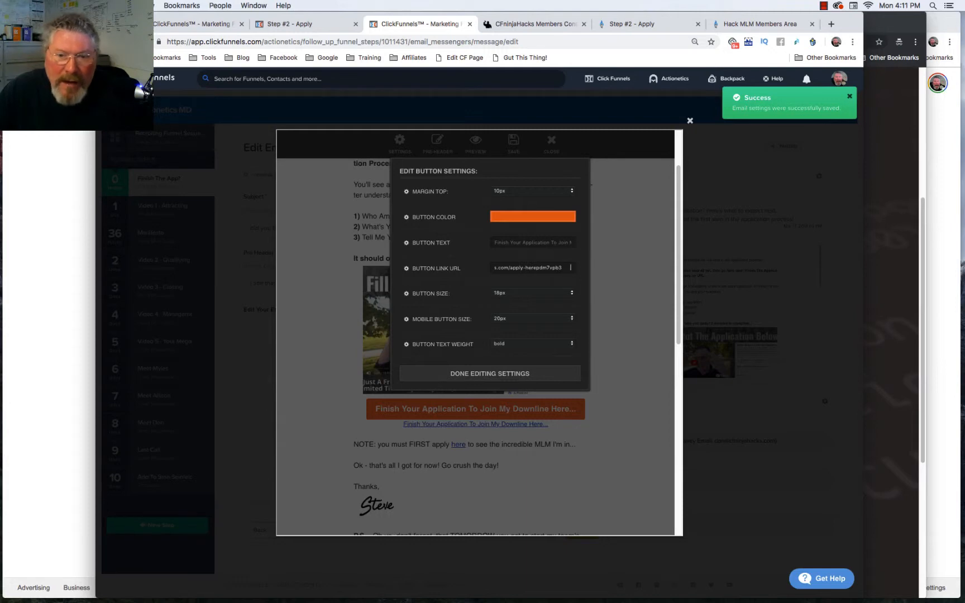
{"action": "left_click", "coordinate": [490, 373]}
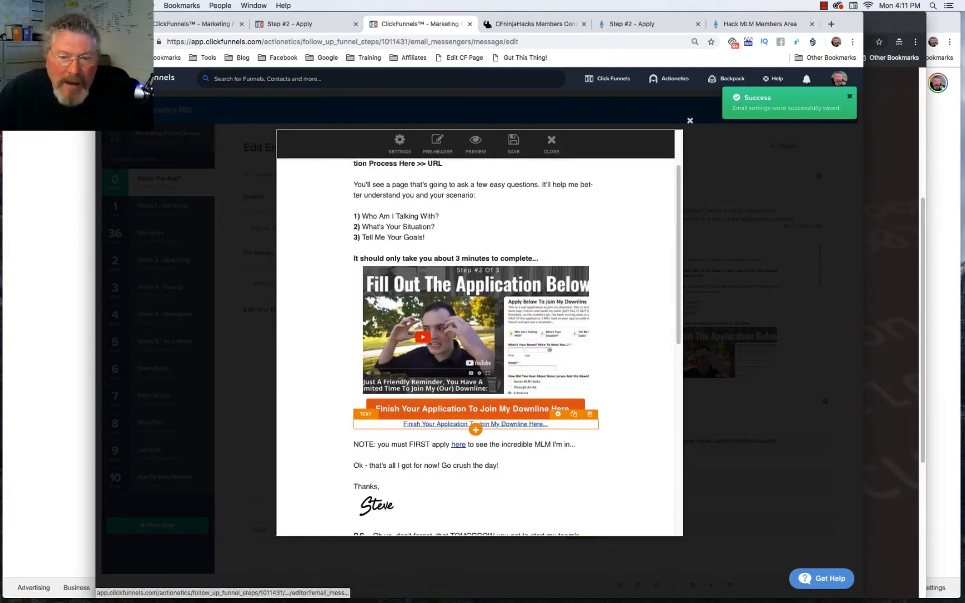
{"action": "left_click", "coordinate": [472, 424]}
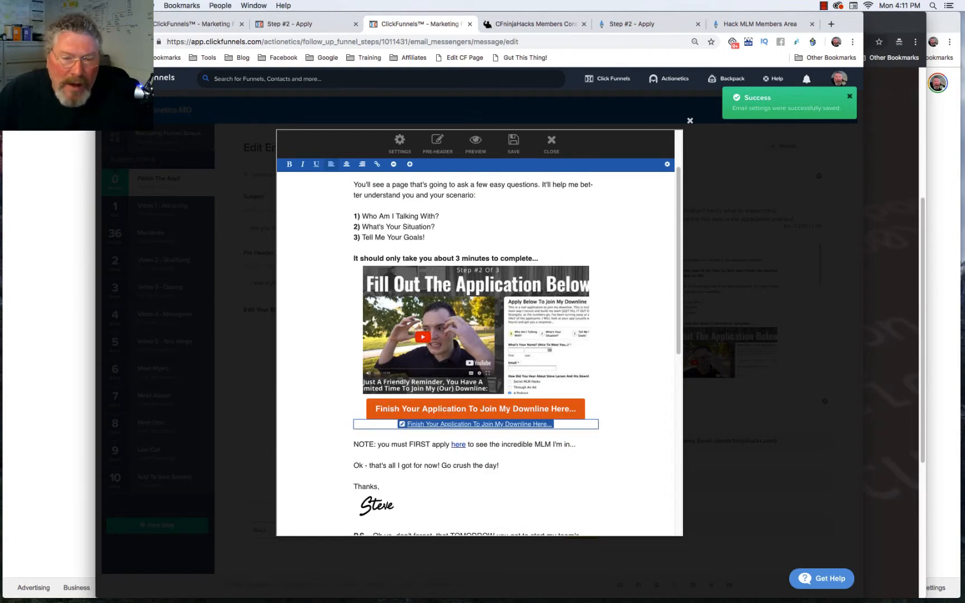
{"action": "left_click", "coordinate": [377, 164]}
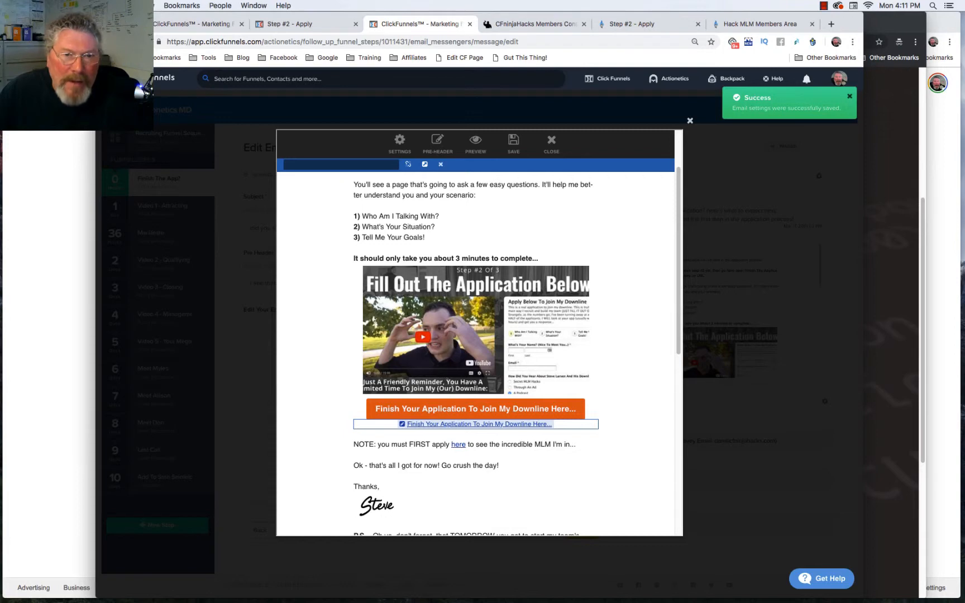
{"action": "left_click", "coordinate": [340, 164]}
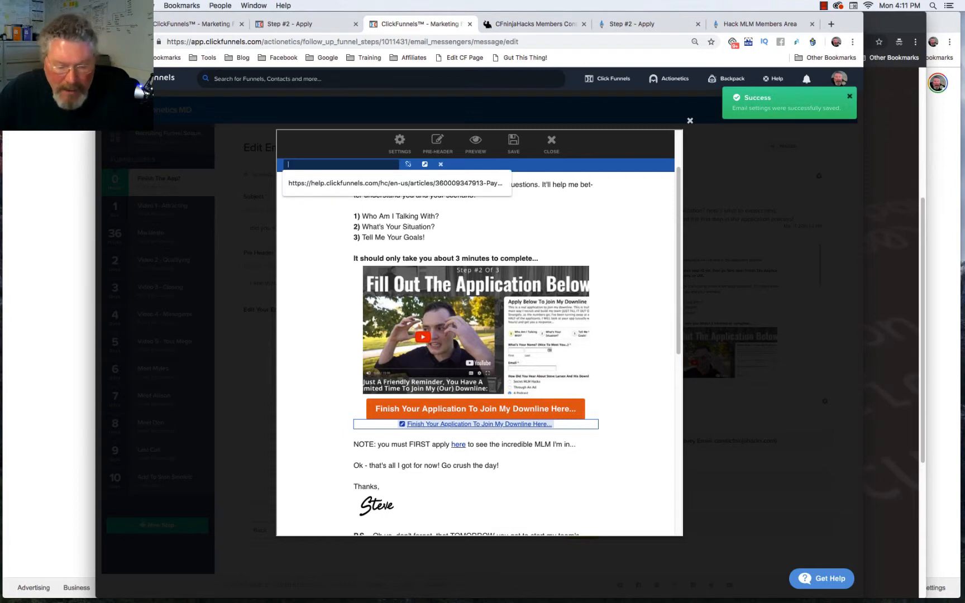
{"action": "key", "text": "super+v"}
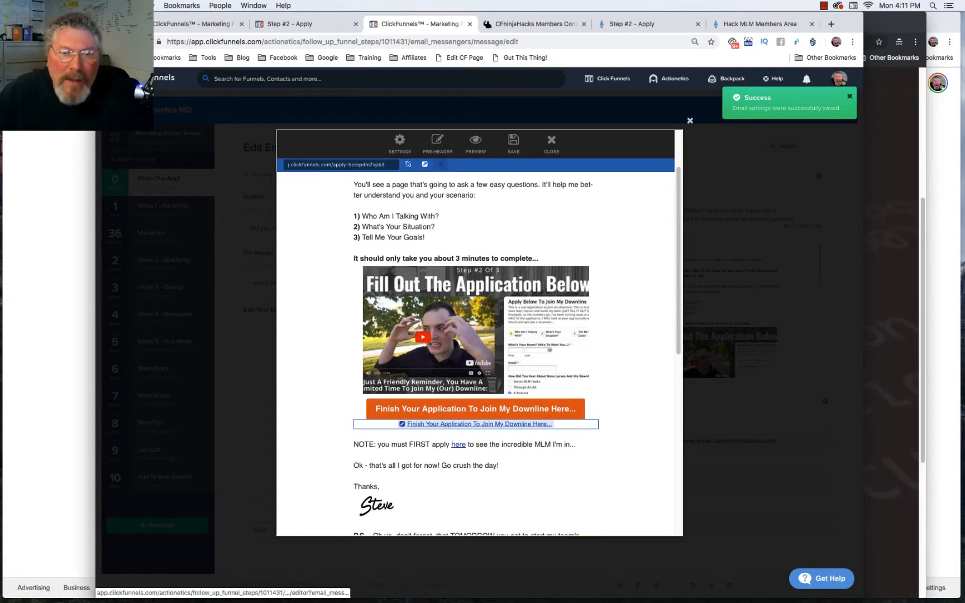
{"action": "left_click", "coordinate": [441, 165]}
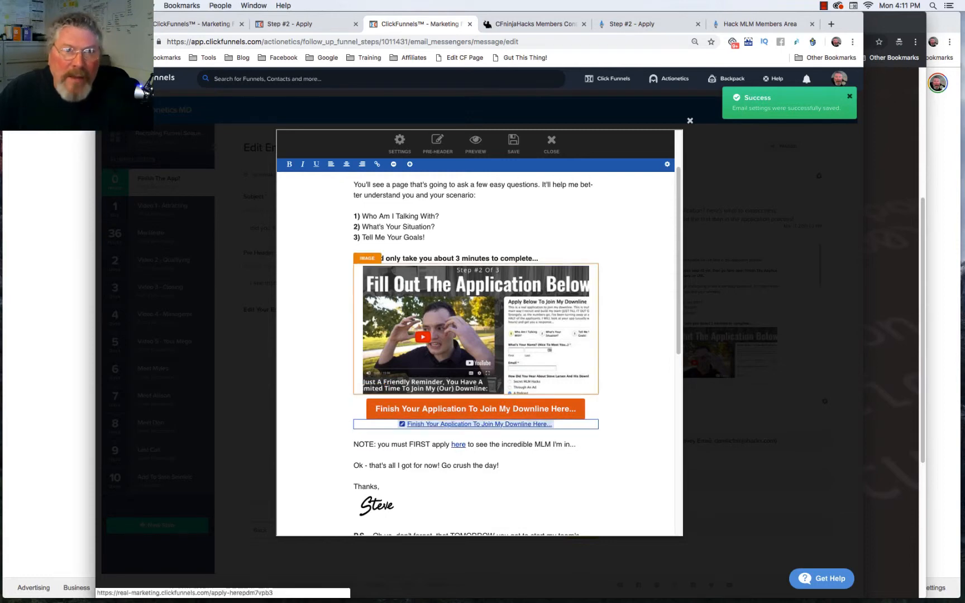
Look at the live application page, and review the email's sign-off, P.S. and footer links for details that need personalising.
{"action": "left_click", "coordinate": [306, 24]}
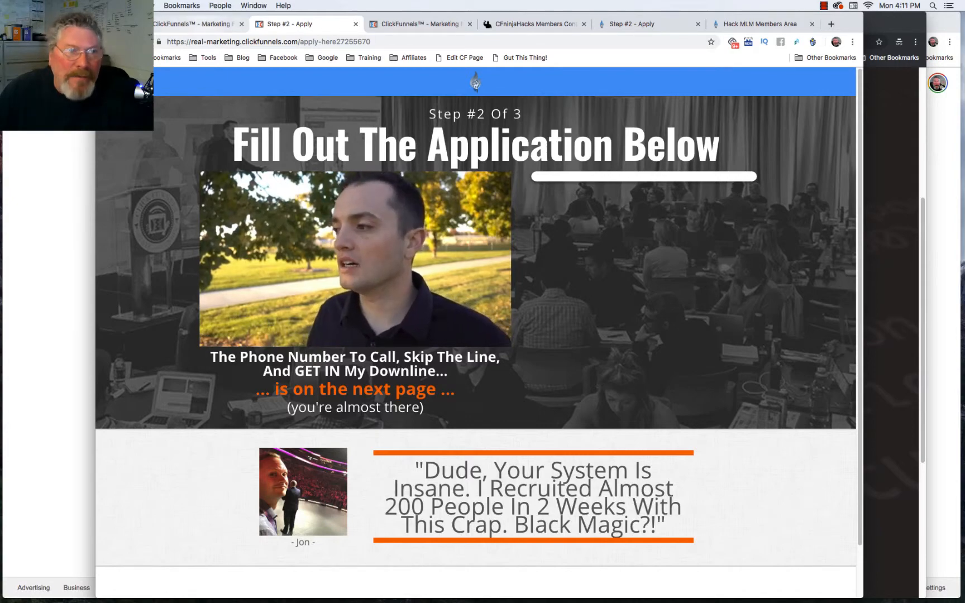
{"action": "key", "text": "ctrl+Tab"}
{"action": "scroll", "coordinate": [464, 335], "scroll_direction": "down", "scroll_amount": 3}
{"action": "scroll", "coordinate": [475, 336], "scroll_direction": "down", "scroll_amount": 2}
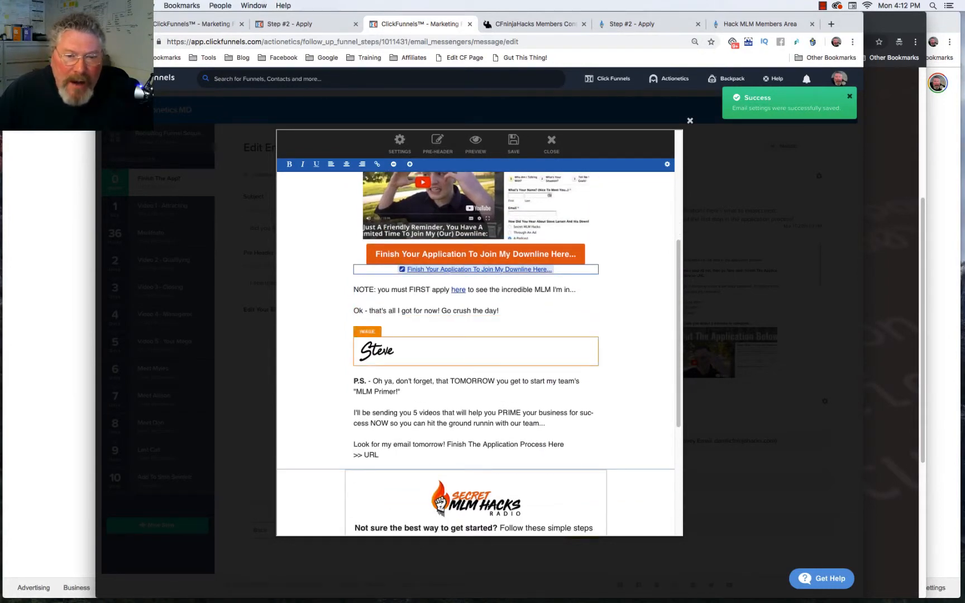
{"action": "scroll", "coordinate": [474, 352], "scroll_direction": "down", "scroll_amount": 1}
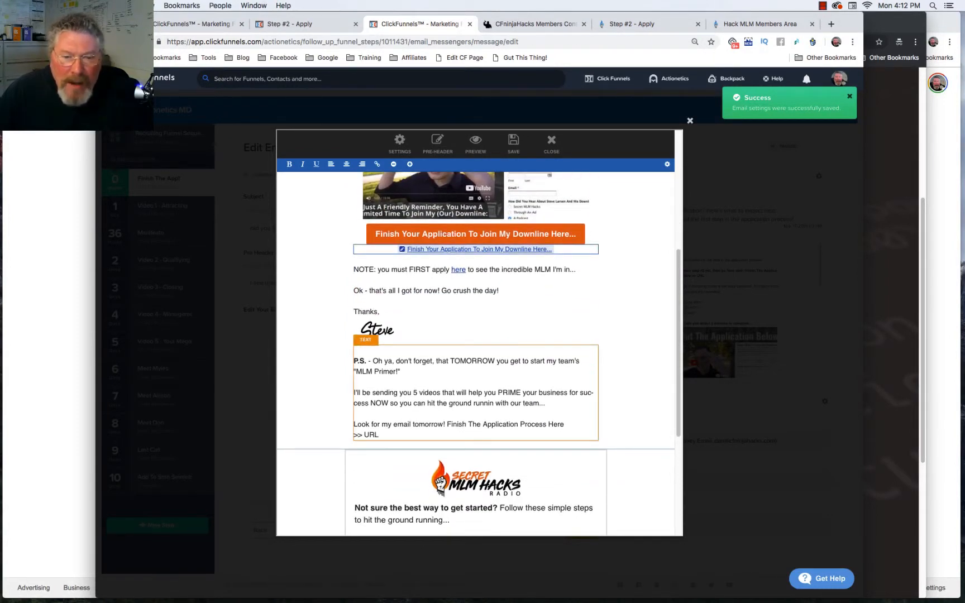
{"action": "scroll", "coordinate": [475, 352], "scroll_direction": "down", "scroll_amount": 1}
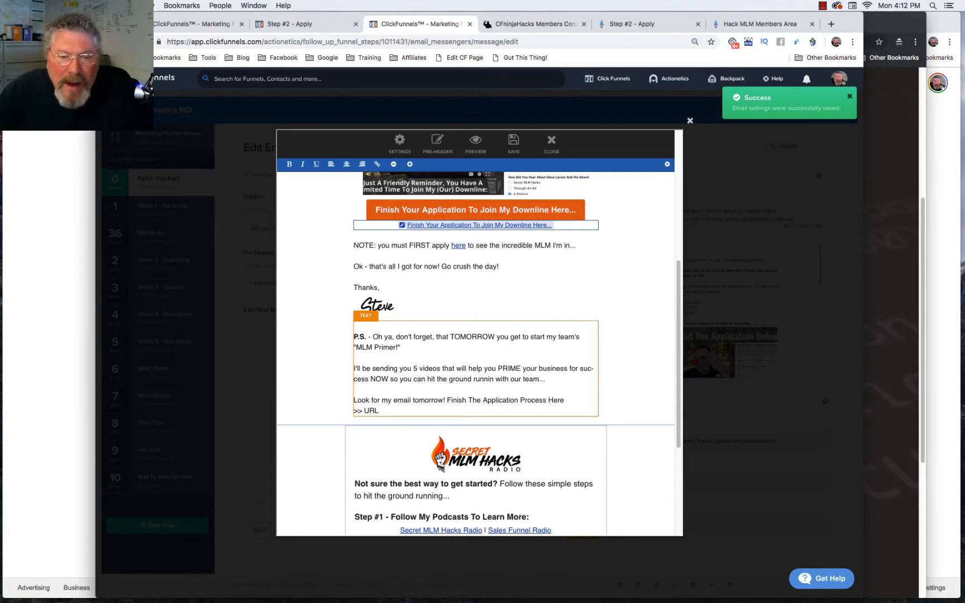
{"action": "left_click_drag", "start_coordinate": [414, 369], "coordinate": [440, 369]}
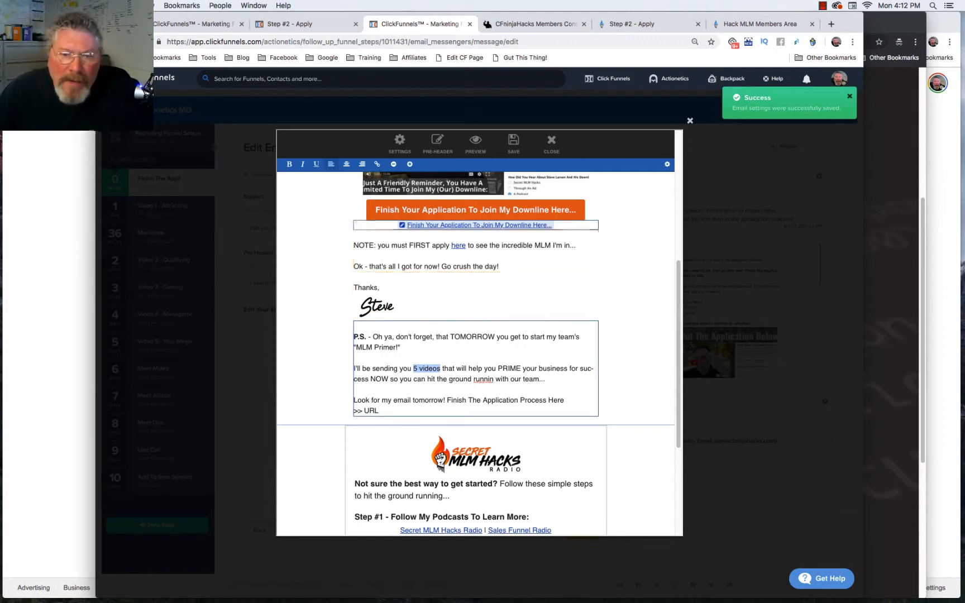
{"action": "scroll", "coordinate": [480, 352], "scroll_direction": "down", "scroll_amount": 5}
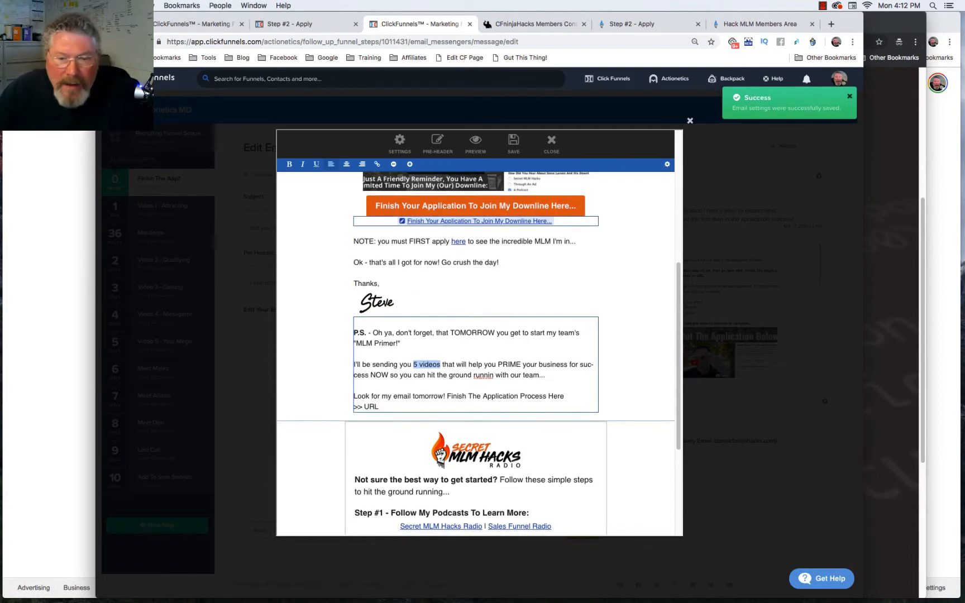
{"action": "scroll", "coordinate": [480, 352], "scroll_direction": "down", "scroll_amount": 1}
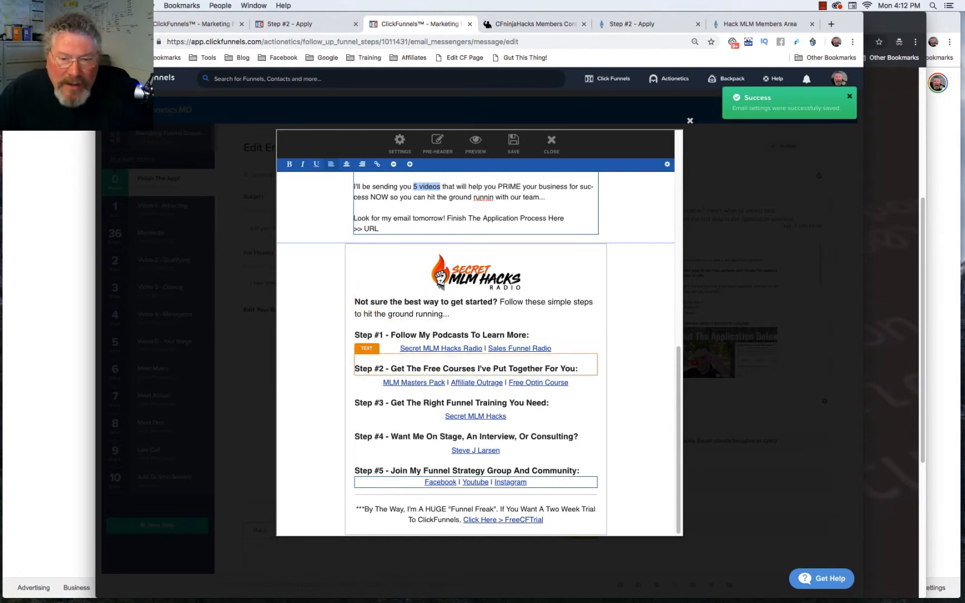
{"action": "scroll", "coordinate": [475, 363], "scroll_direction": "up", "scroll_amount": 4}
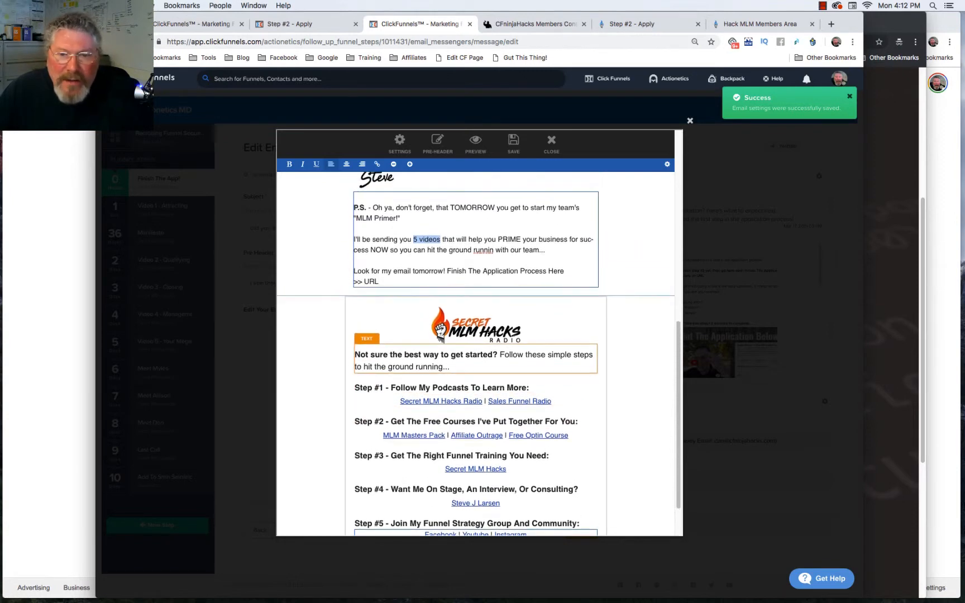
{"action": "scroll", "coordinate": [475, 352], "scroll_direction": "up", "scroll_amount": 2}
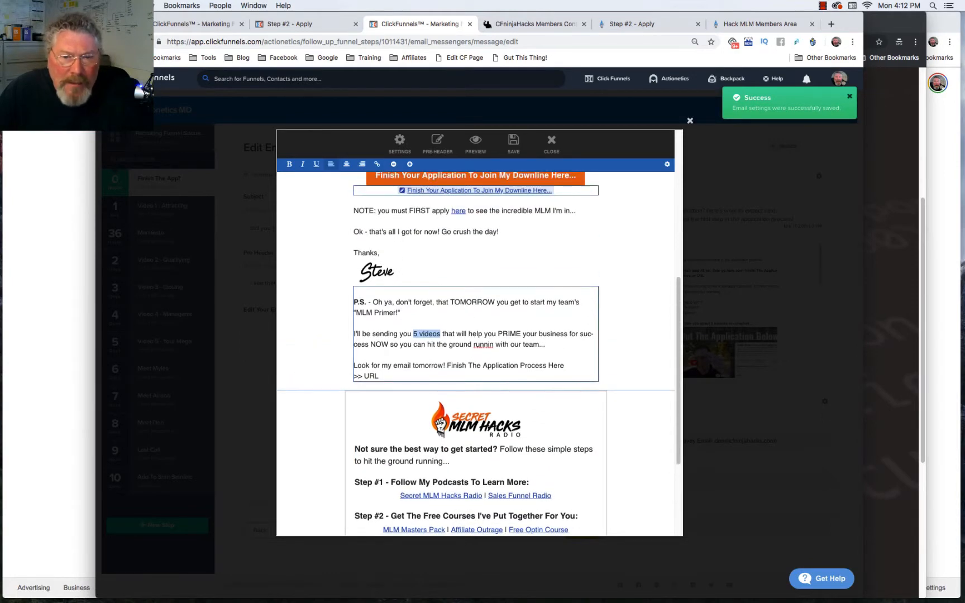
{"action": "left_click_drag", "start_coordinate": [365, 376], "coordinate": [379, 376]}
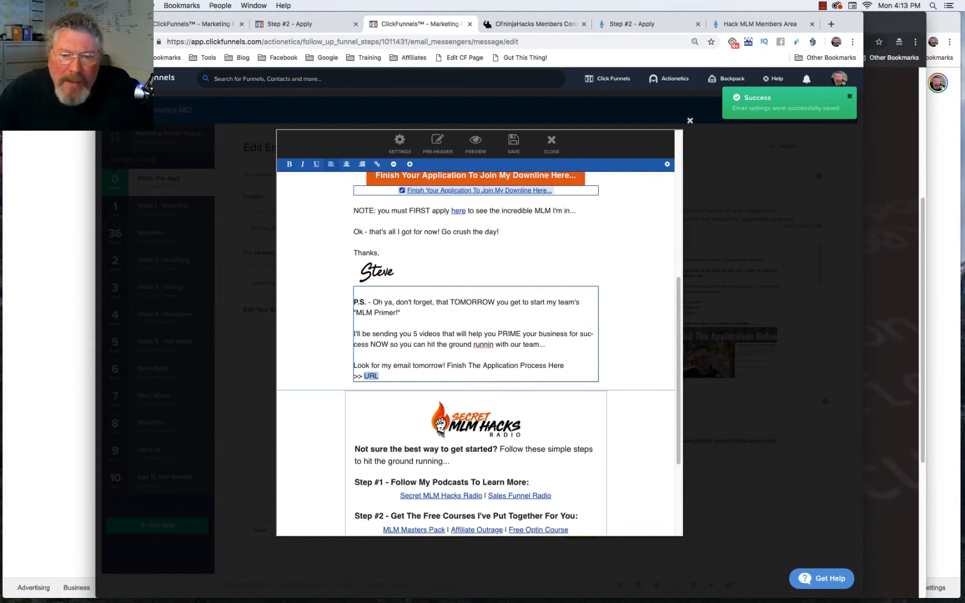
{"action": "type", "text": "https://real-marketing.clickfunnels.com/apply-herepdm7vpb3"}
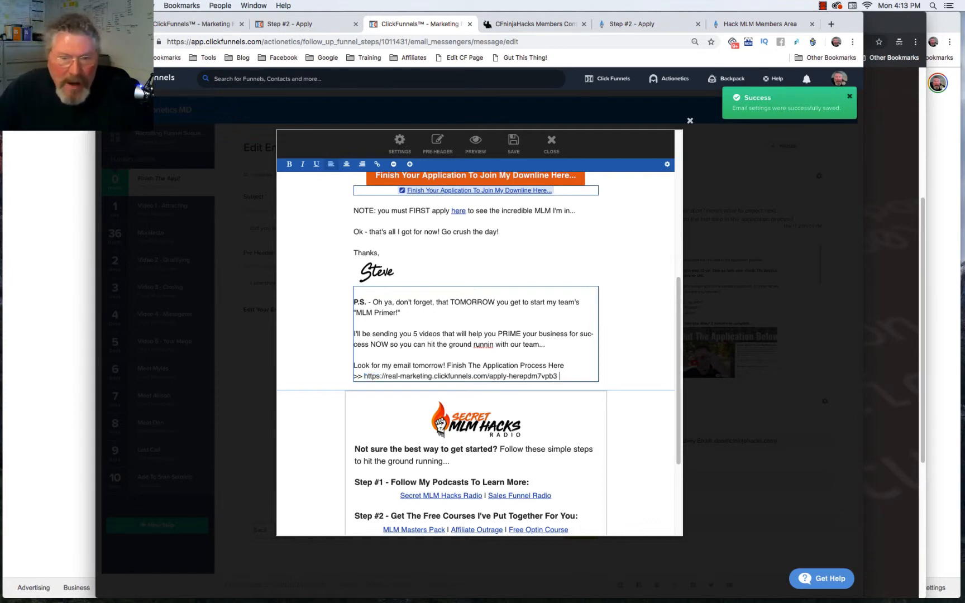
{"action": "scroll", "coordinate": [474, 357], "scroll_direction": "up", "scroll_amount": 5}
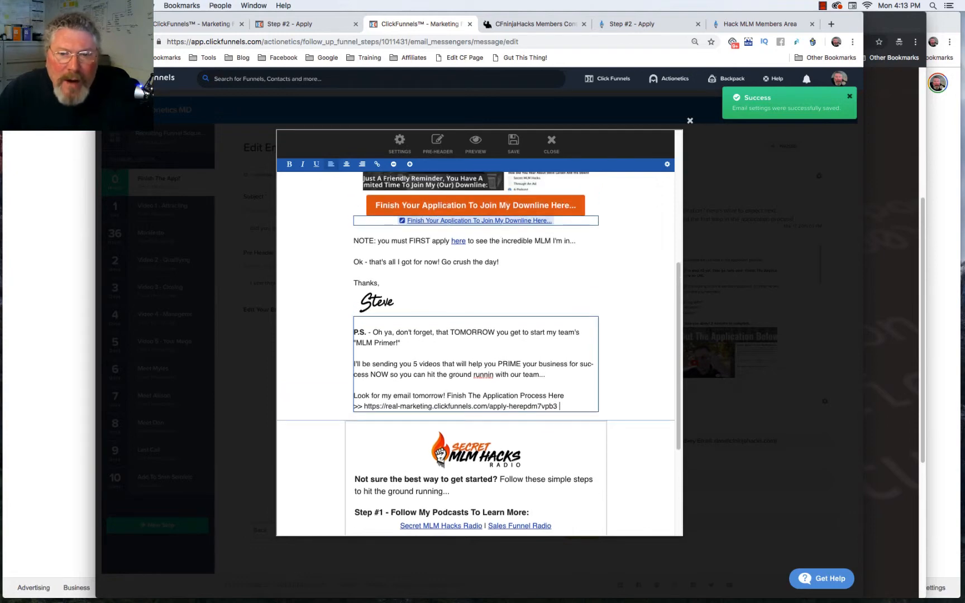
{"action": "scroll", "coordinate": [475, 358], "scroll_direction": "up", "scroll_amount": 4}
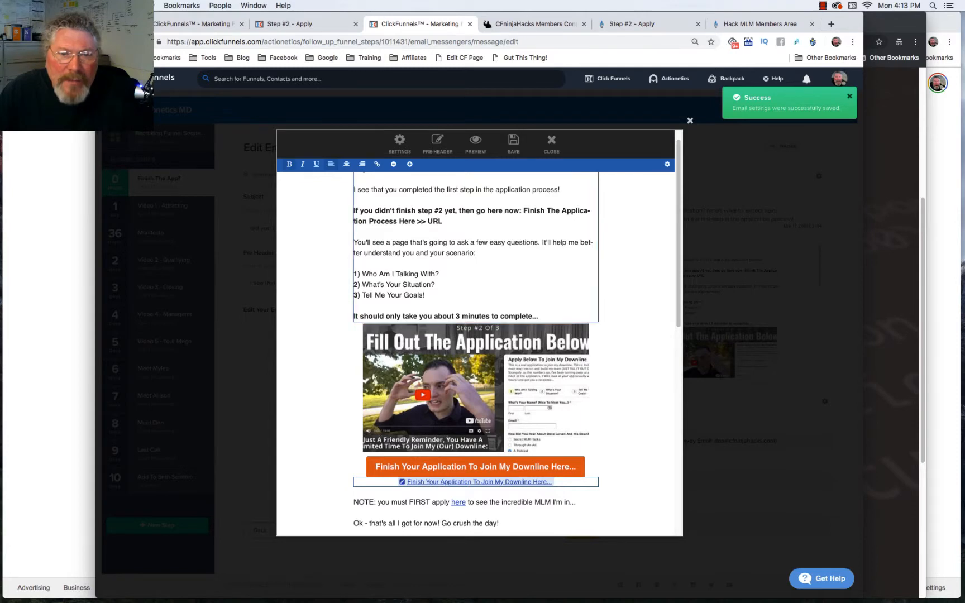
{"action": "left_click_drag", "start_coordinate": [428, 221], "coordinate": [443, 221]}
{"action": "type", "text": "https://real-marketing.clickfunnels.com/apply-herepdm7vpb3"}
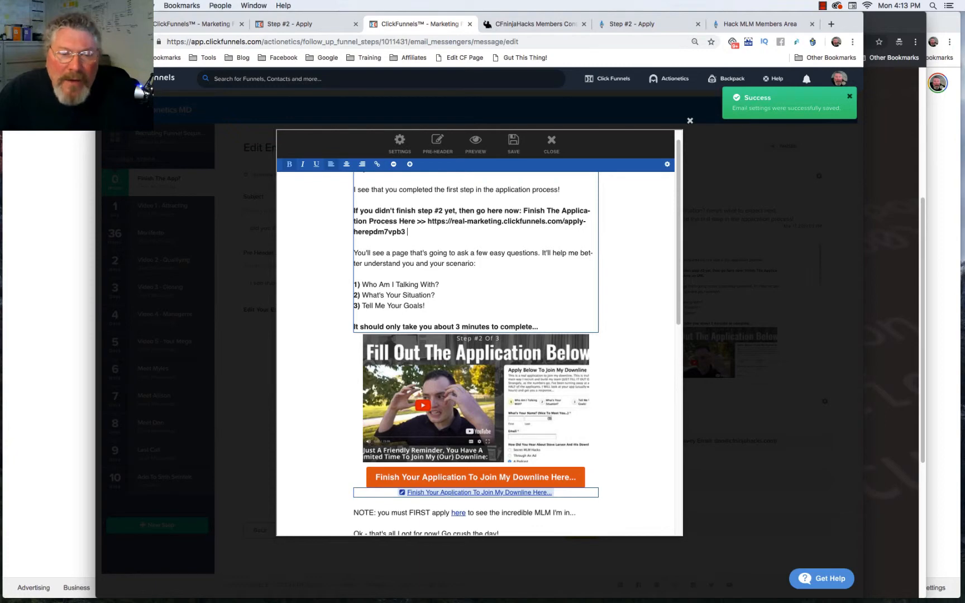
Check the whole email, save it and close its editor, and preview the message before returning to its settings.
{"action": "scroll", "coordinate": [476, 335], "scroll_direction": "up", "scroll_amount": 1}
{"action": "scroll", "coordinate": [476, 355], "scroll_direction": "down", "scroll_amount": 10}
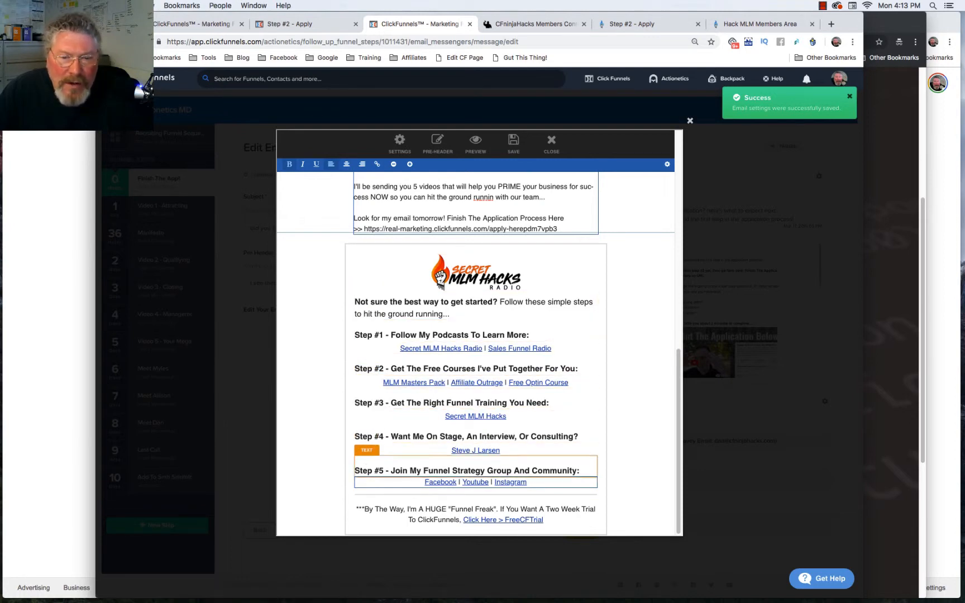
{"action": "scroll", "coordinate": [474, 508], "scroll_direction": "up", "scroll_amount": 10}
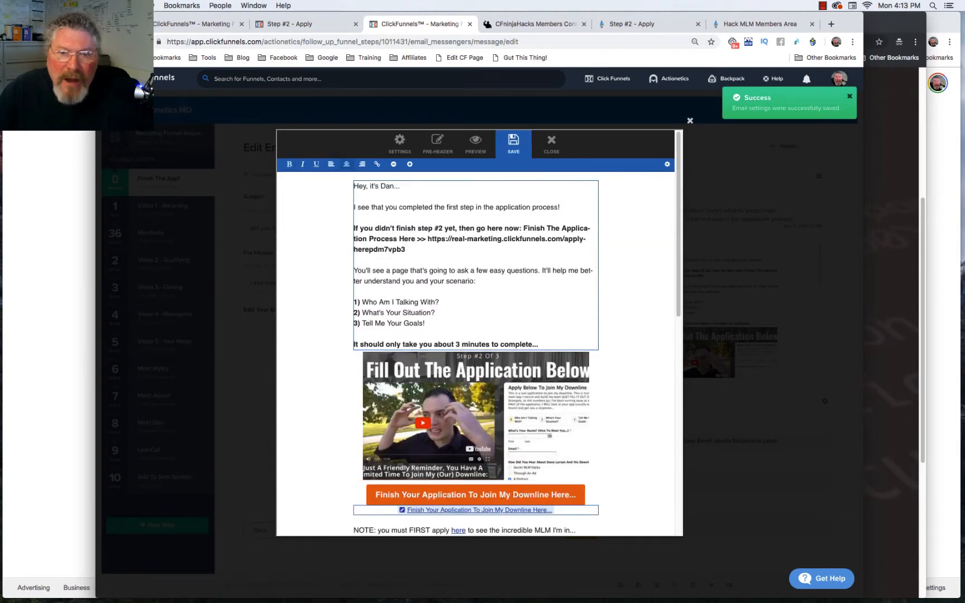
{"action": "left_click", "coordinate": [513, 144]}
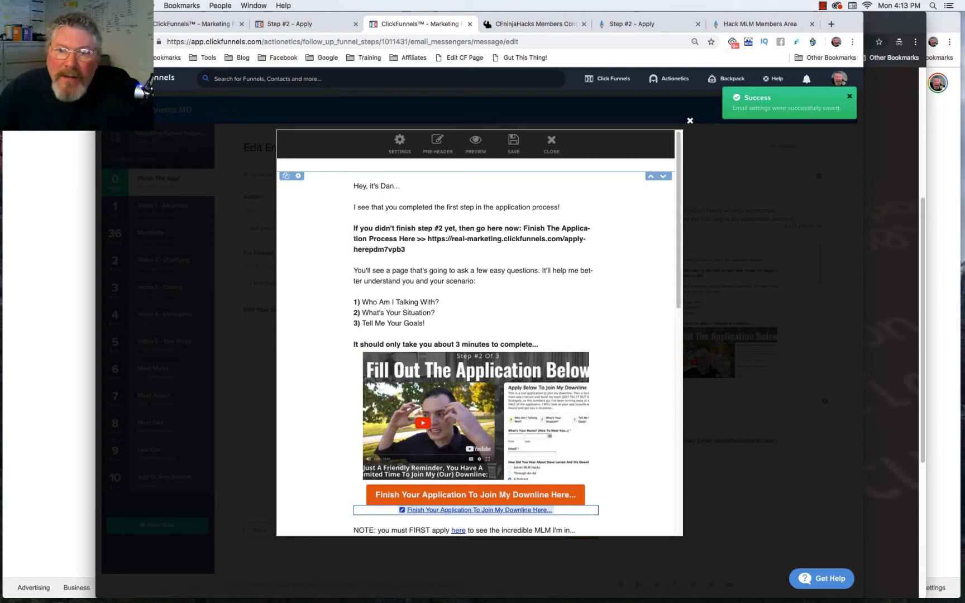
{"action": "left_click", "coordinate": [552, 144]}
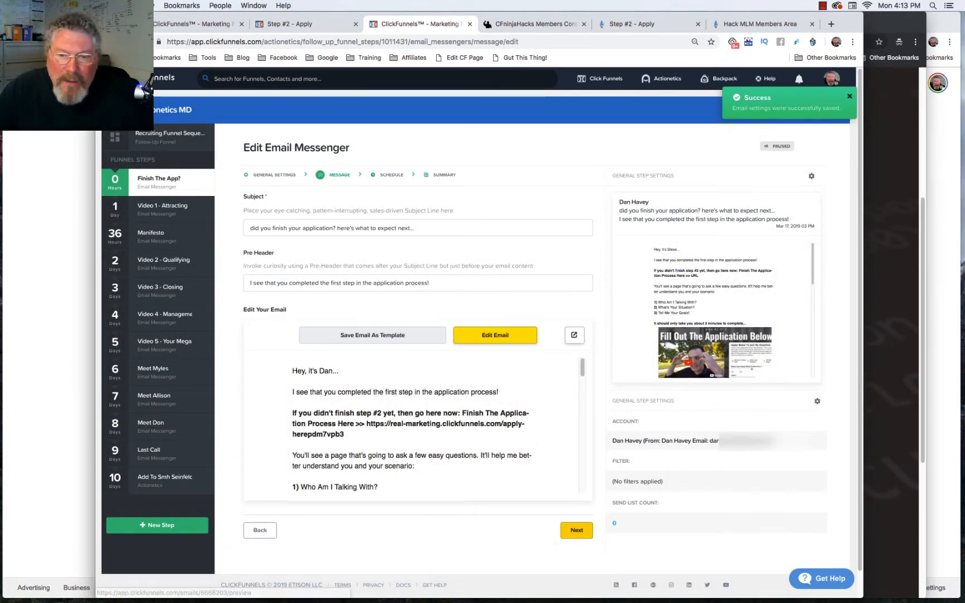
{"action": "left_click", "coordinate": [574, 335]}
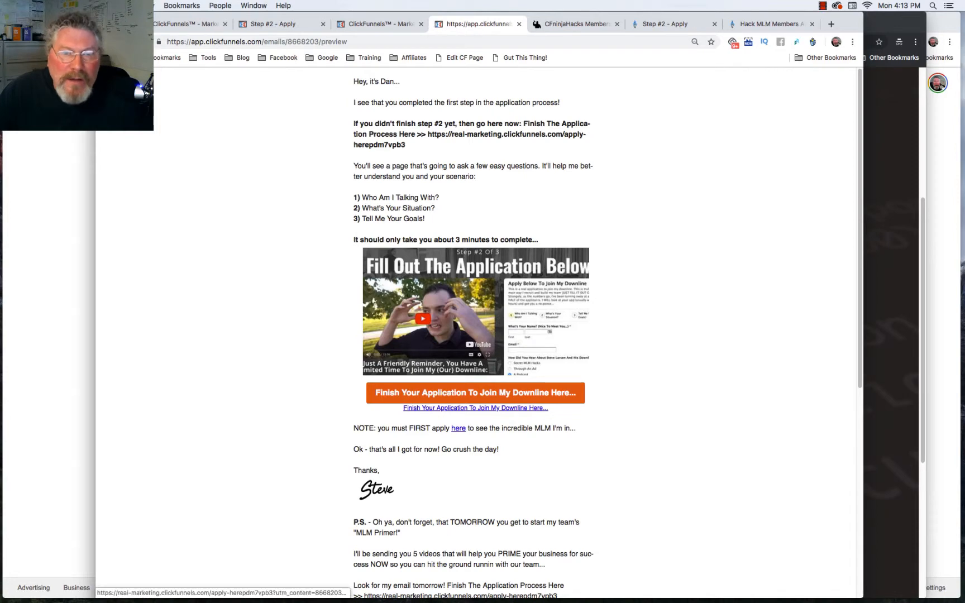
{"action": "left_click", "coordinate": [380, 24]}
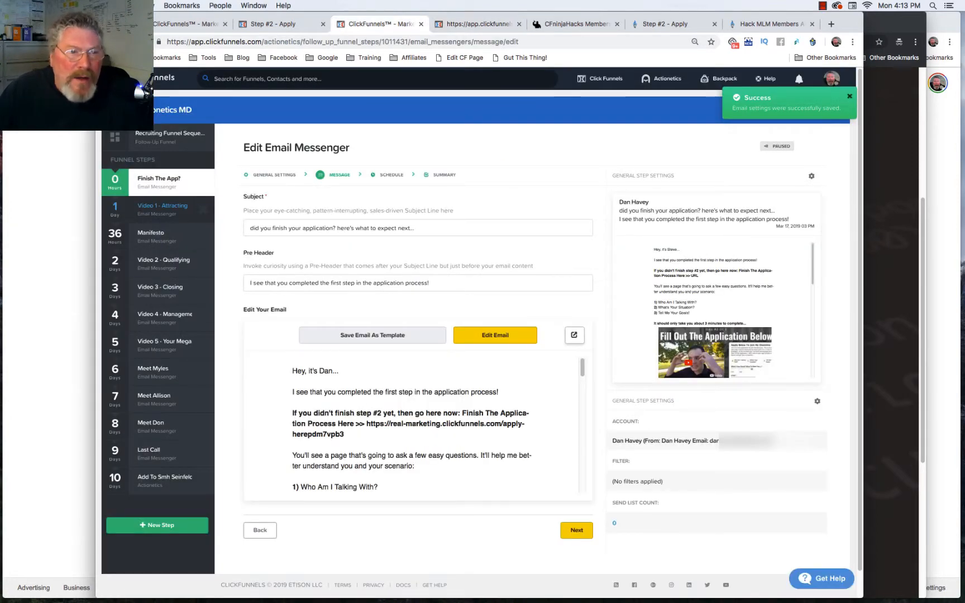
Open the settings of the Video 1 - Attracting email, replace the From Name with the sender's own name, and continue to the message.
{"action": "left_click", "coordinate": [163, 207]}
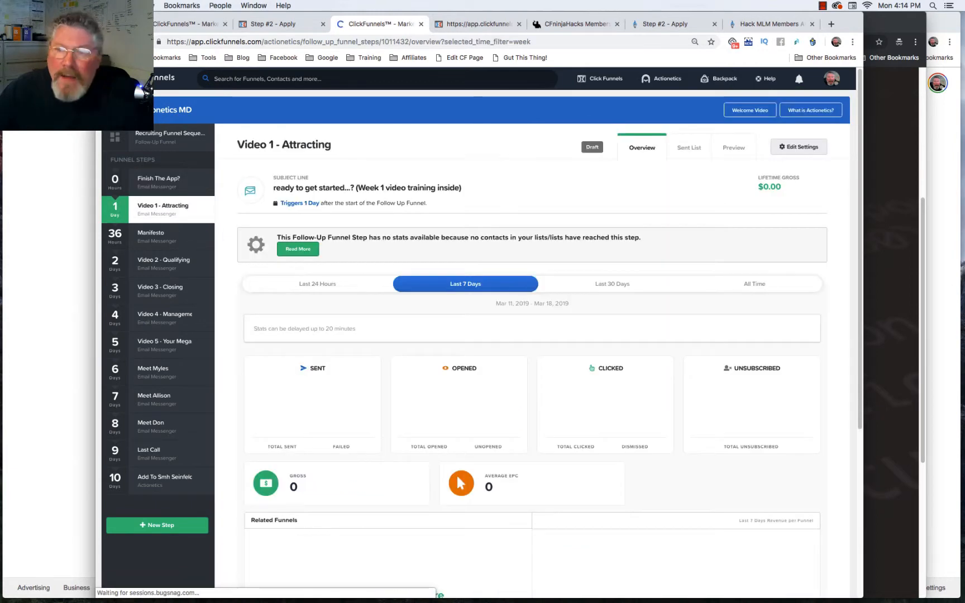
{"action": "left_click", "coordinate": [799, 147]}
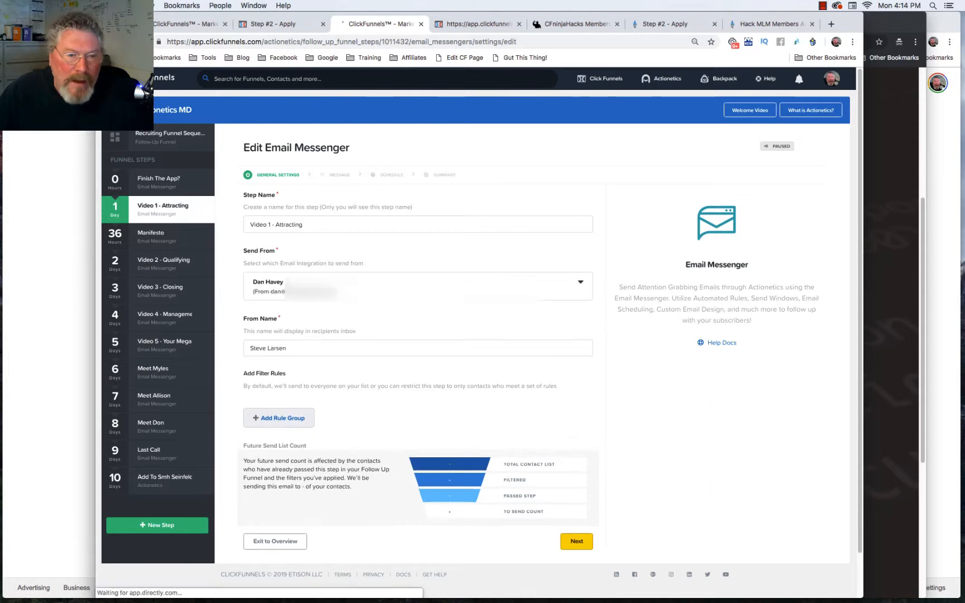
{"action": "left_click_drag", "start_coordinate": [288, 349], "coordinate": [248, 349]}
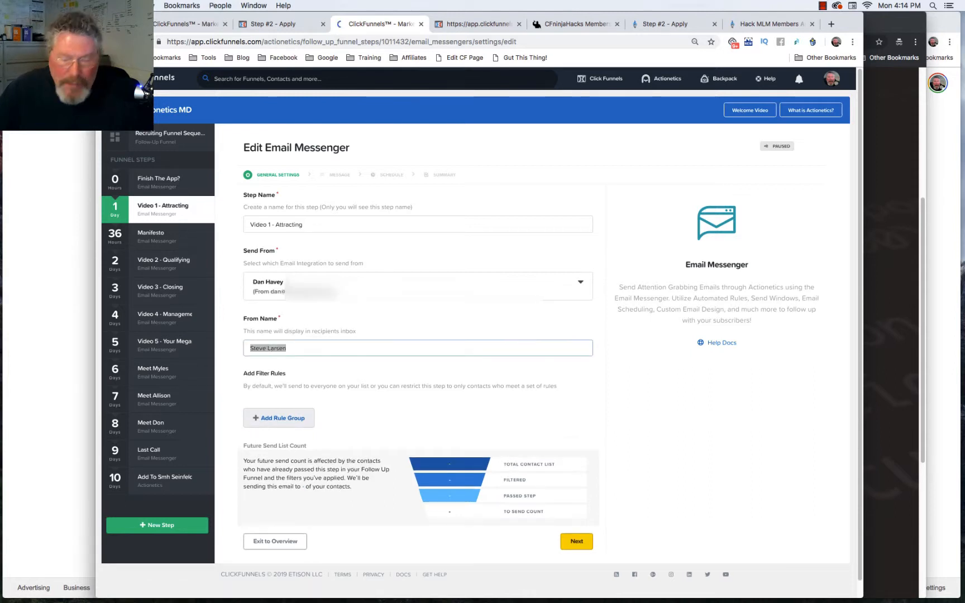
{"action": "type", "text": "D"}
{"action": "key", "text": "Down"}
{"action": "key", "text": "Return"}
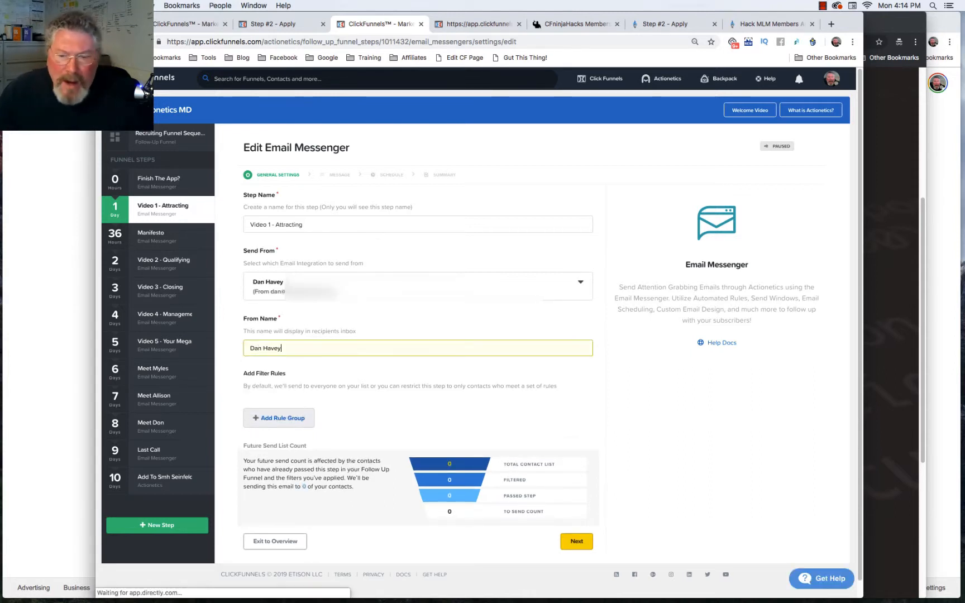
{"action": "left_click", "coordinate": [577, 541]}
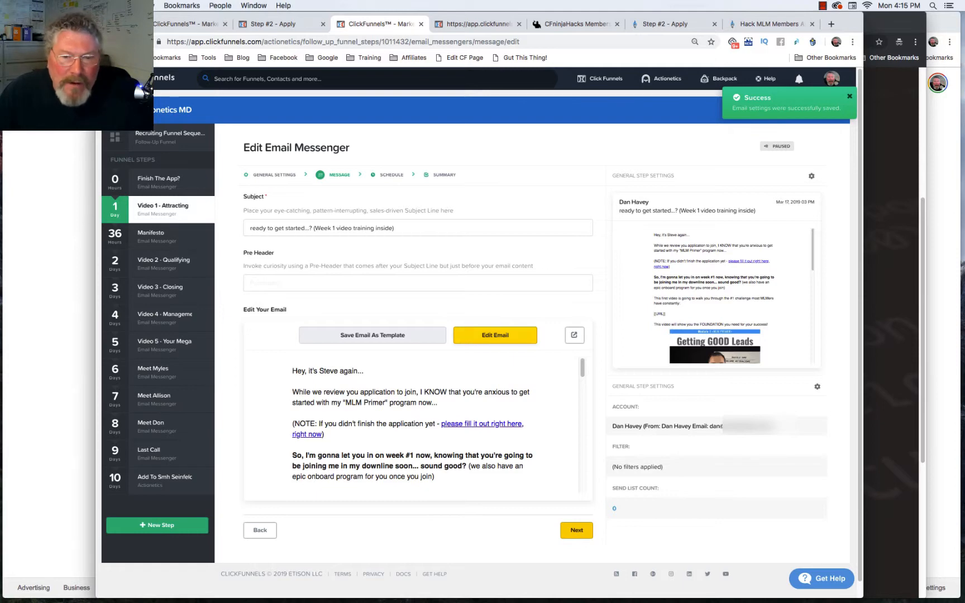
{"action": "left_click", "coordinate": [495, 335]}
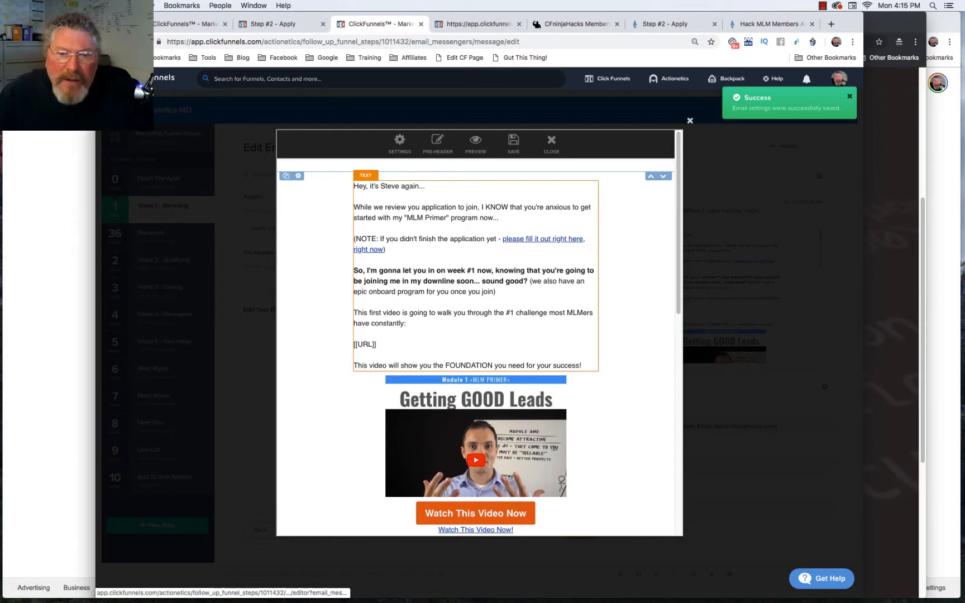
{"action": "left_click", "coordinate": [544, 239]}
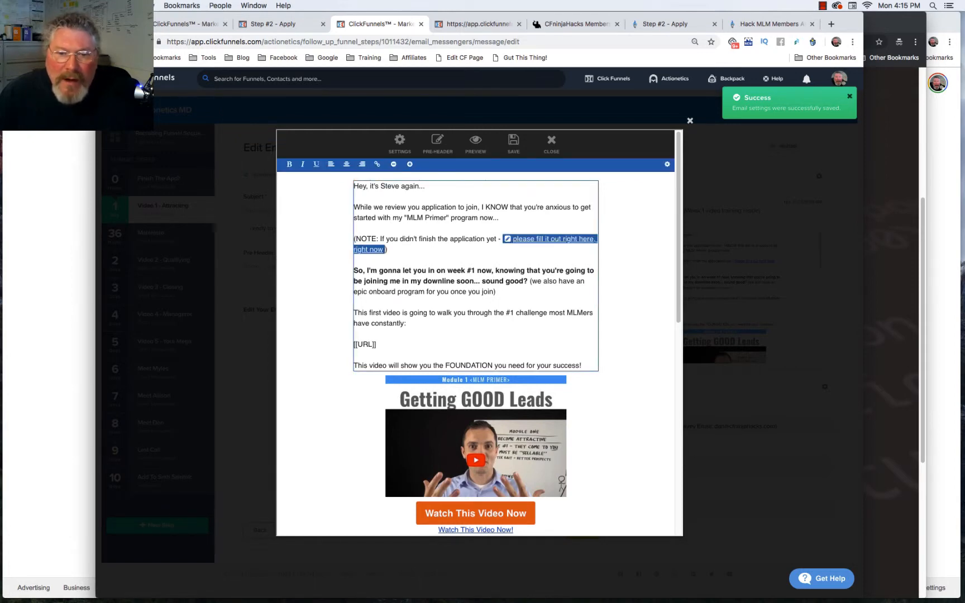
{"action": "left_click", "coordinate": [357, 239]}
{"action": "left_click", "coordinate": [378, 164]}
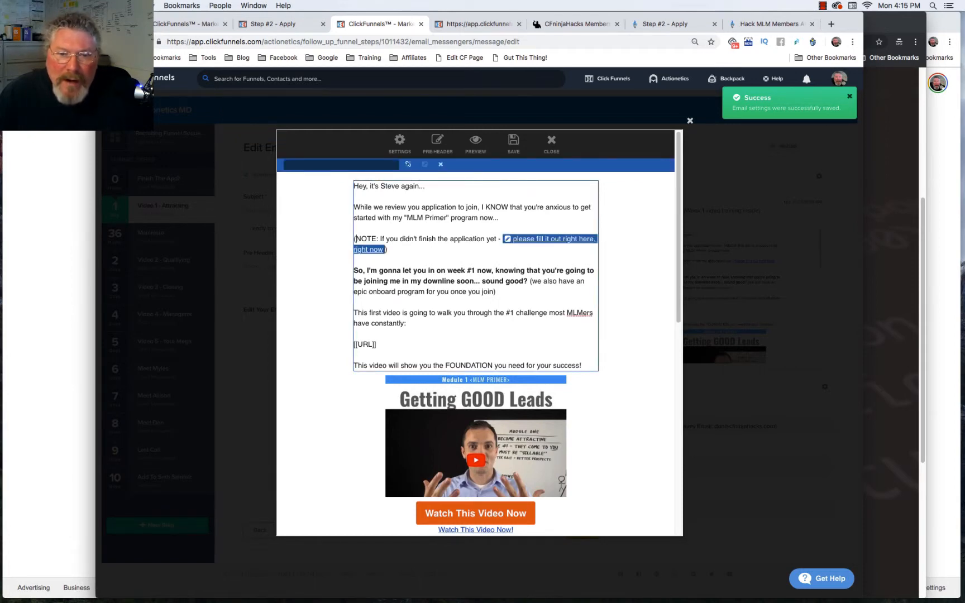
{"action": "left_click", "coordinate": [341, 165]}
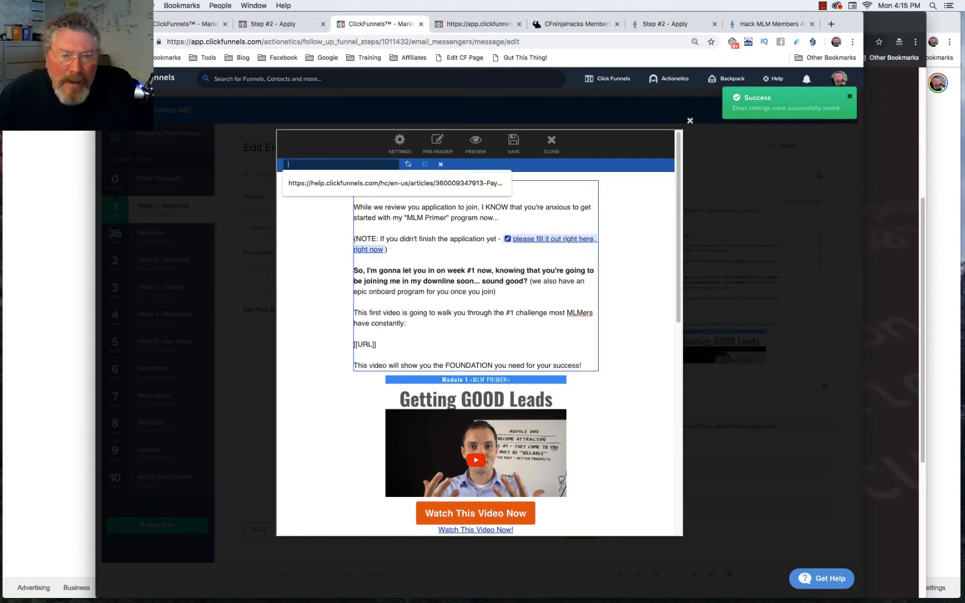
{"action": "key", "text": "super+v"}
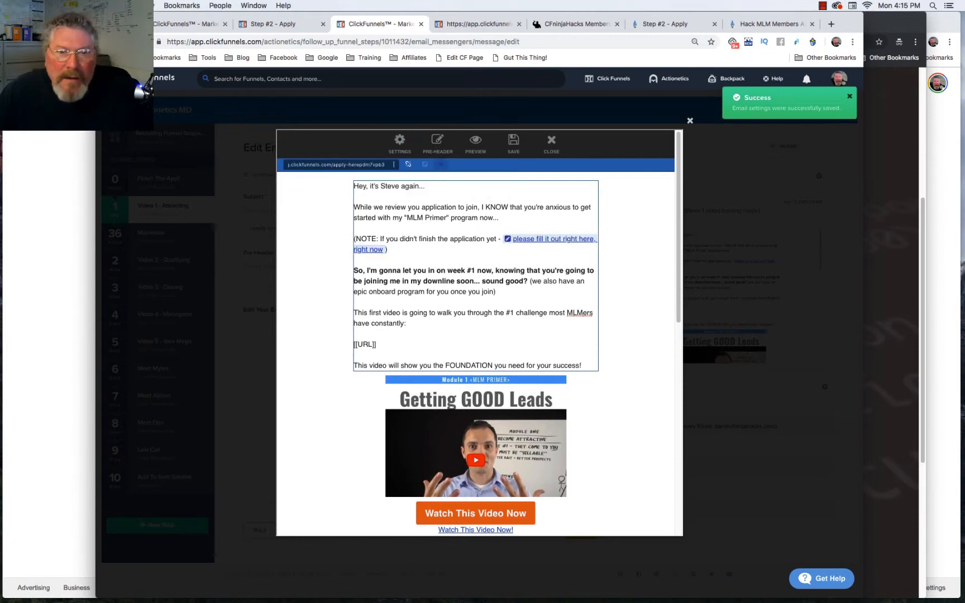
{"action": "left_click", "coordinate": [440, 165]}
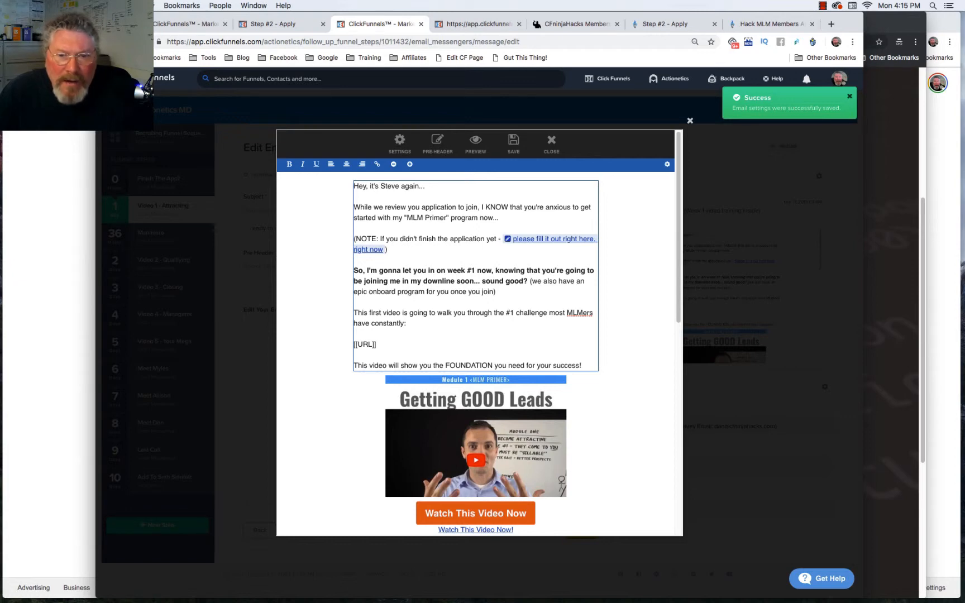
Select the [[URL]] placeholder above the video image, and look up the Module 1 Preview page among the recruiting funnel's other steps.
{"action": "left_click", "coordinate": [373, 344]}
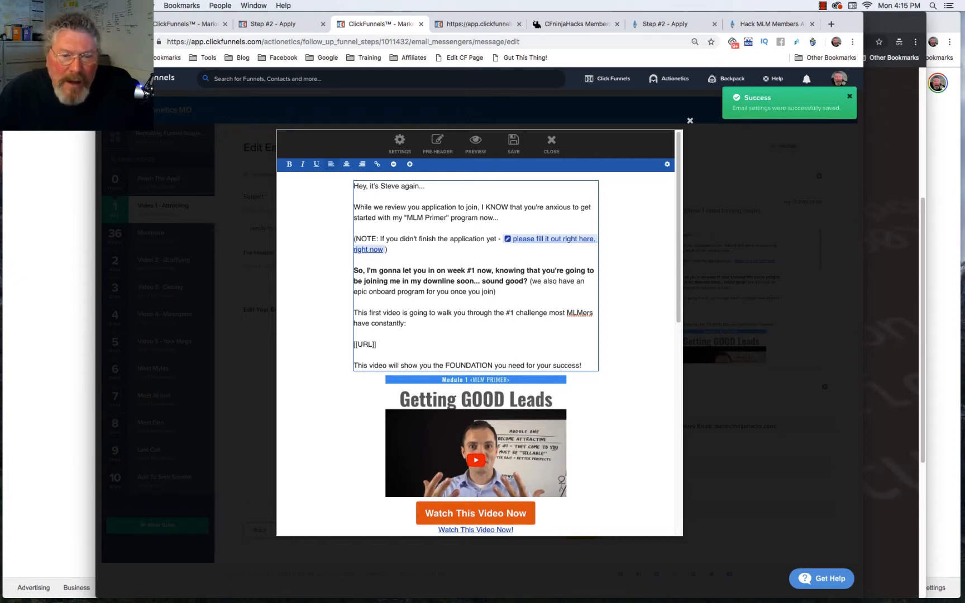
{"action": "double_click", "coordinate": [373, 344]}
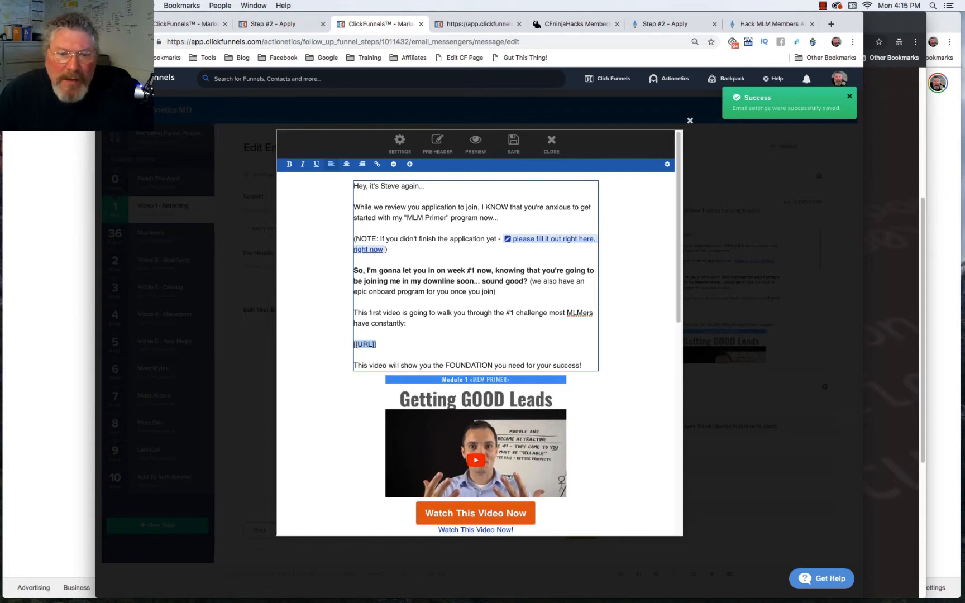
{"action": "scroll", "coordinate": [476, 352], "scroll_direction": "down", "scroll_amount": 1}
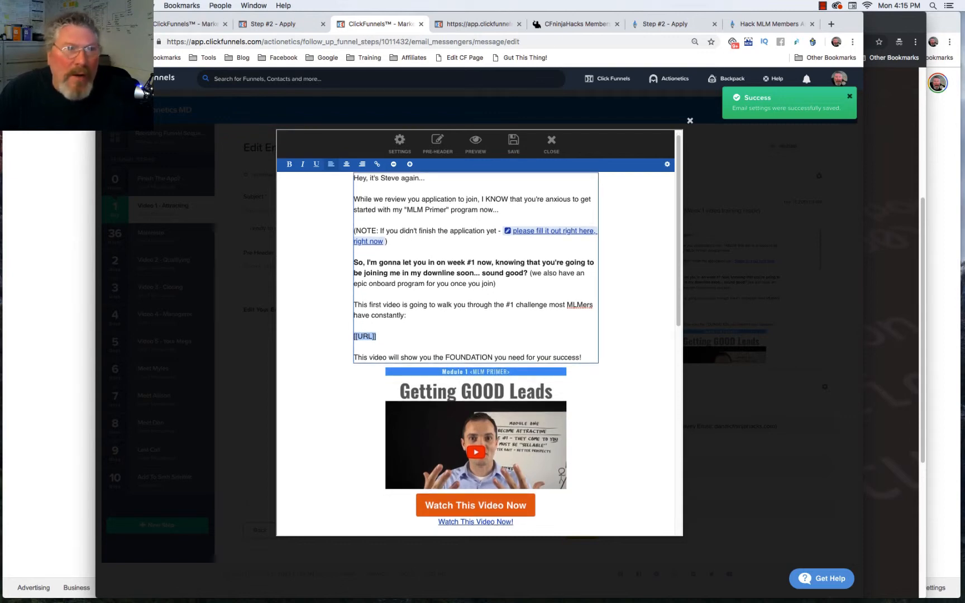
{"action": "left_click", "coordinate": [189, 24]}
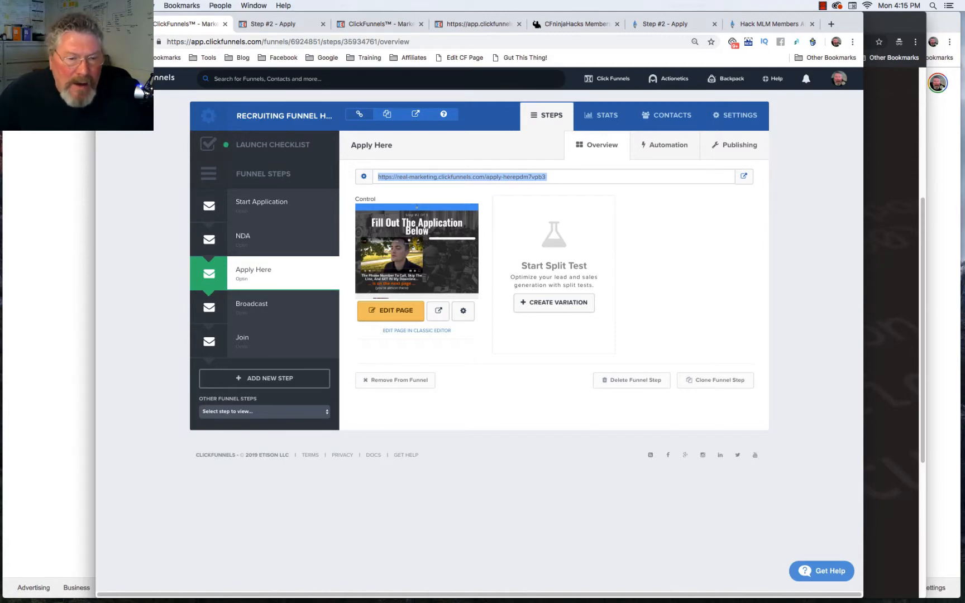
{"action": "left_click", "coordinate": [265, 411]}
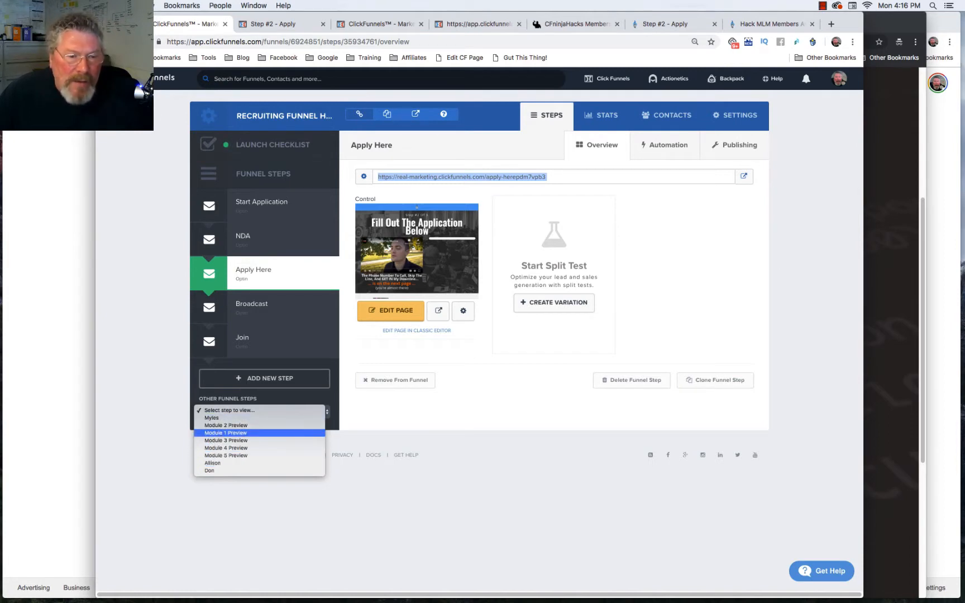
{"action": "left_click", "coordinate": [226, 433]}
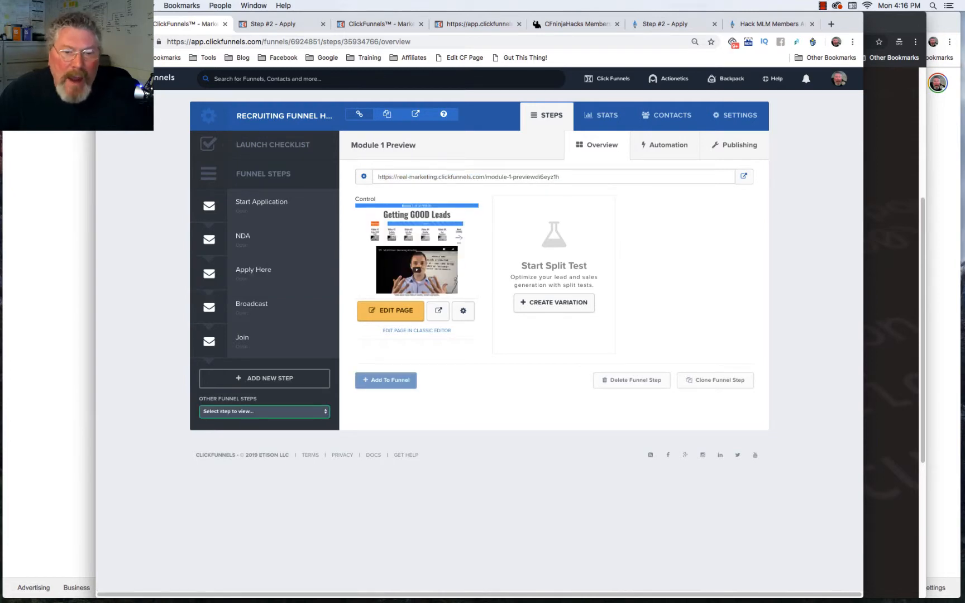
Open the Module 1 Preview page for editing and review its video thumbnails, call-to-action text and phone number placeholders for details to personalise.
{"action": "left_click", "coordinate": [391, 311]}
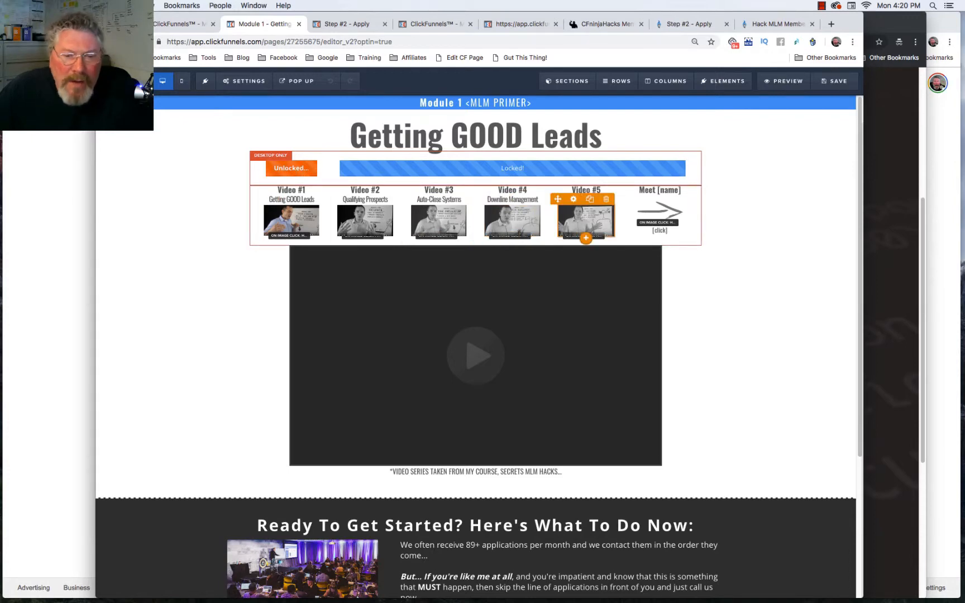
{"action": "scroll", "coordinate": [475, 347], "scroll_direction": "down", "scroll_amount": 3}
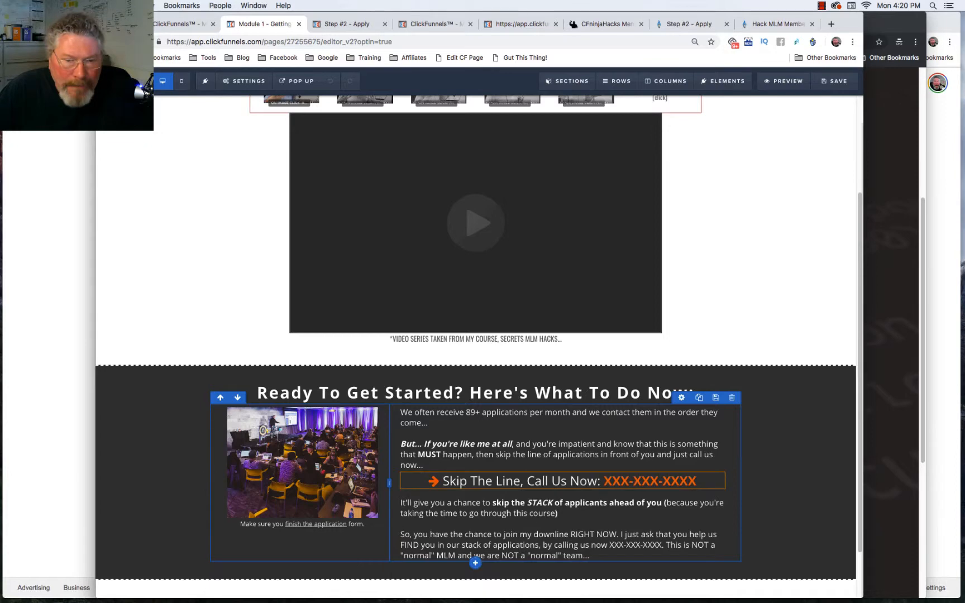
{"action": "scroll", "coordinate": [474, 558], "scroll_direction": "down", "scroll_amount": 2}
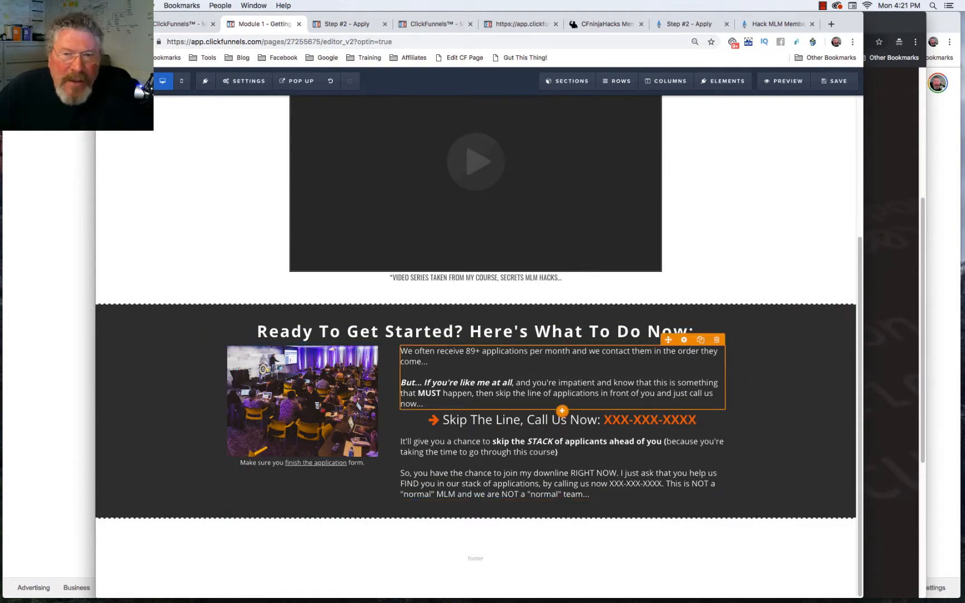
{"action": "scroll", "coordinate": [563, 380], "scroll_direction": "up", "scroll_amount": 1}
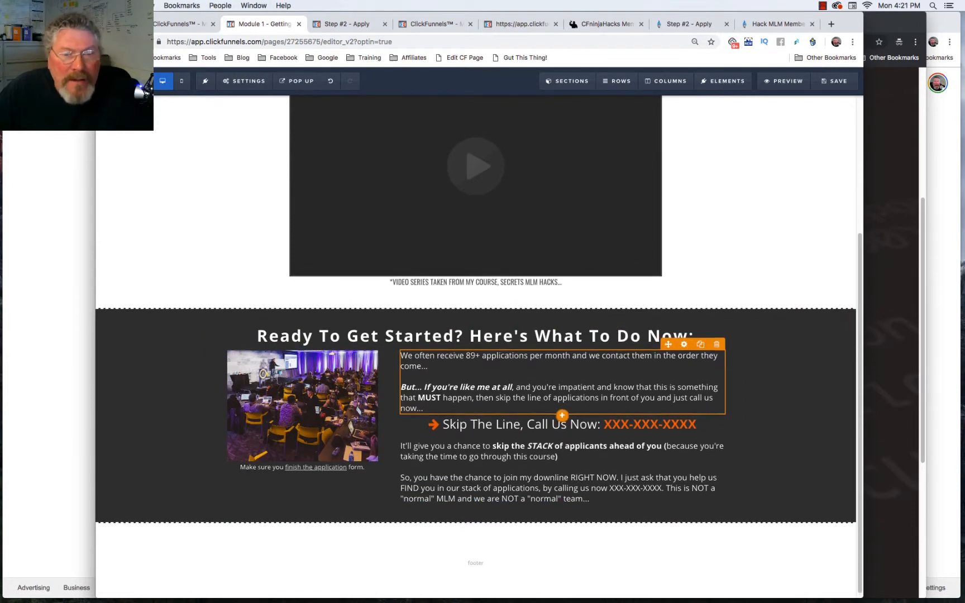
{"action": "scroll", "coordinate": [563, 391], "scroll_direction": "up", "scroll_amount": 5}
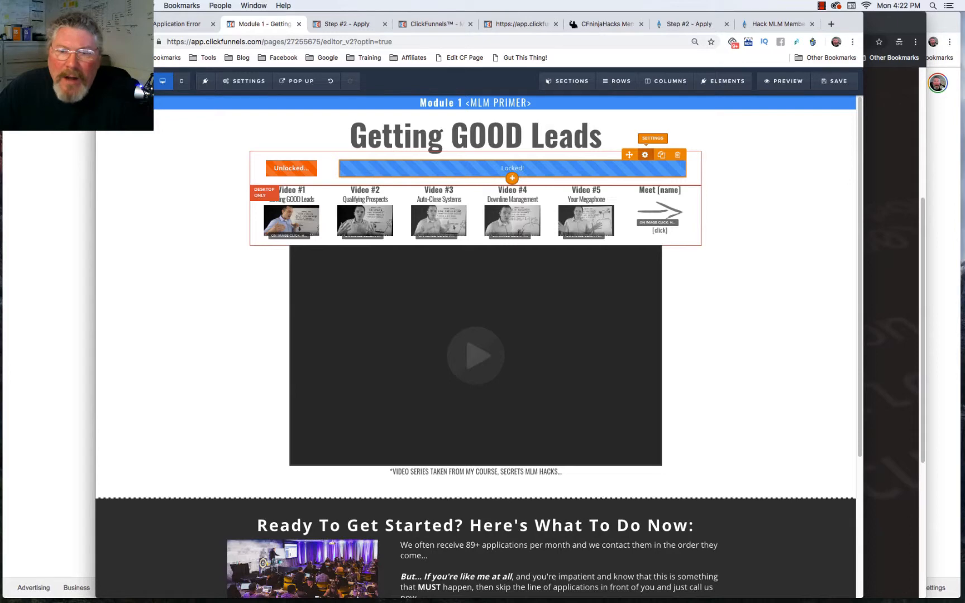
Try 50% as the text of the blue "Locked!" progress bar, and close its settings.
{"action": "left_click", "coordinate": [646, 155]}
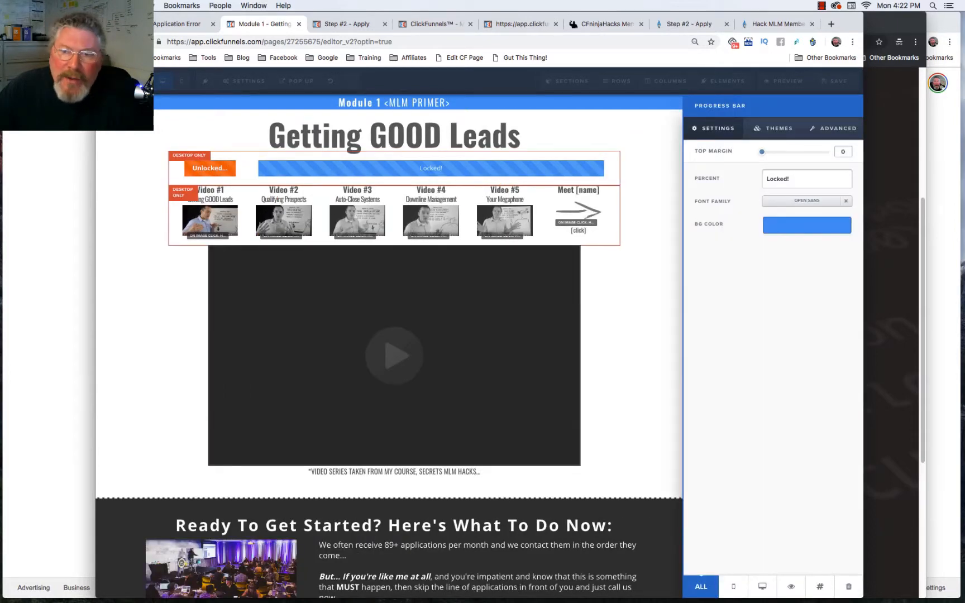
{"action": "triple_click", "coordinate": [778, 179]}
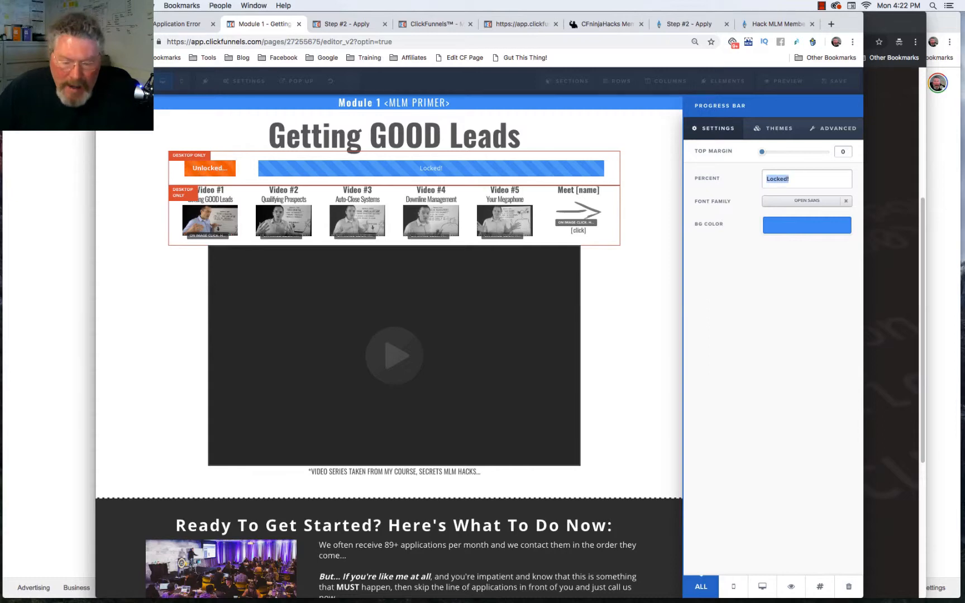
{"action": "type", "text": "50%"}
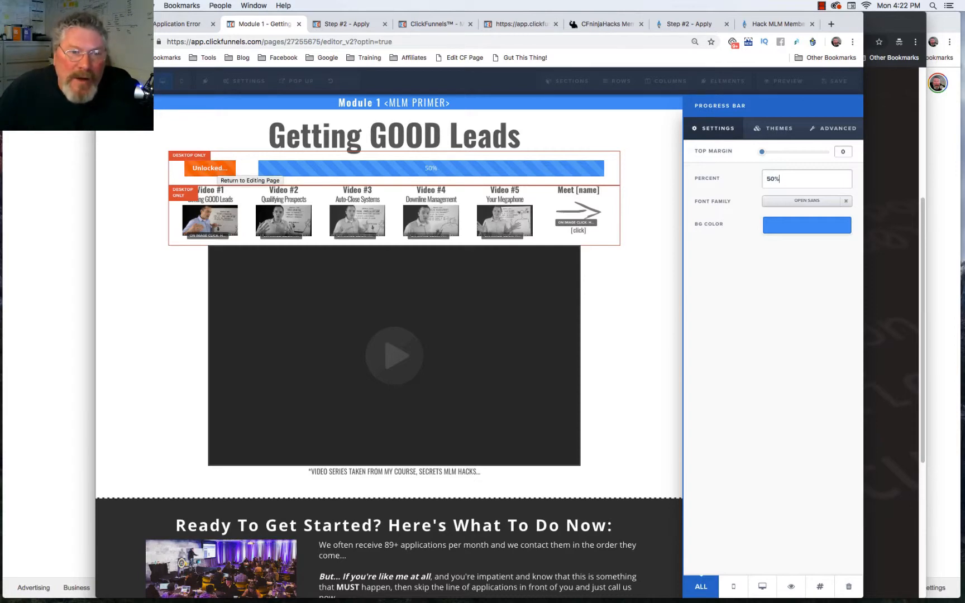
{"action": "left_click", "coordinate": [218, 169]}
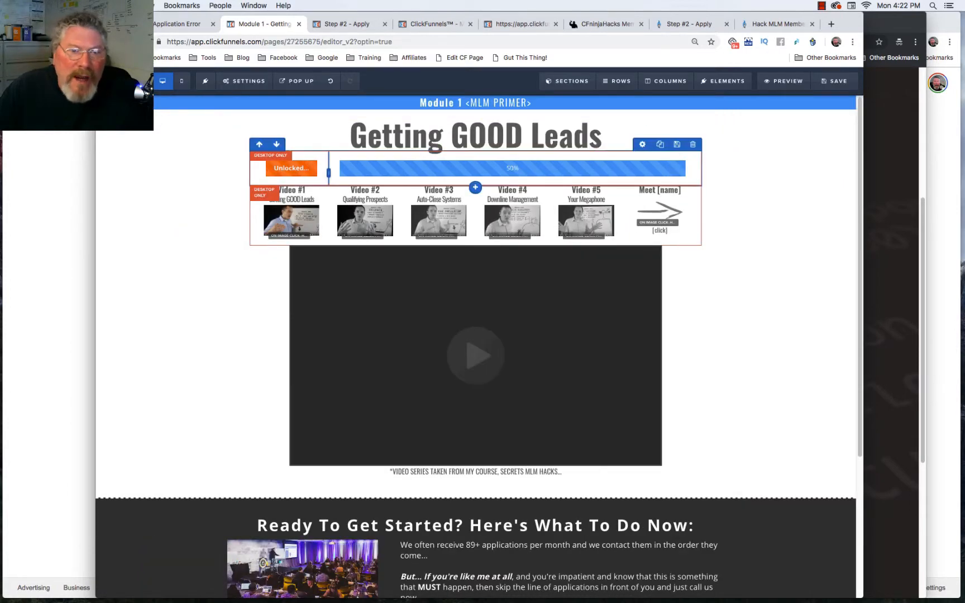
{"action": "mouse_move", "coordinate": [328, 173]}
{"action": "left_mouse_down"}
{"action": "mouse_move", "coordinate": [623, 173]}
{"action": "mouse_move", "coordinate": [328, 172]}
{"action": "left_mouse_up"}
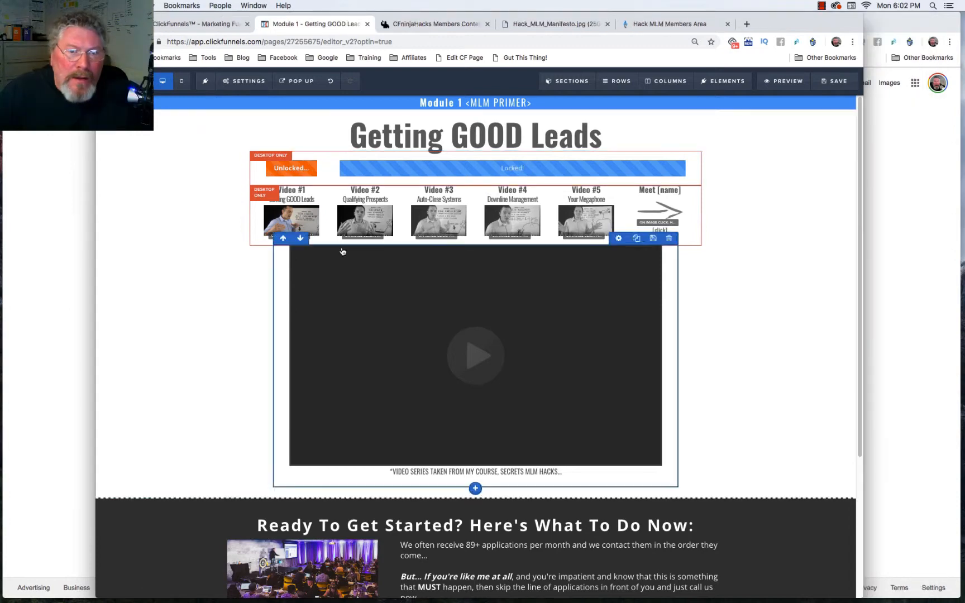
Check the Video #2 thumbnail's link URL, and copy the Module 1 Preview page's URL from the recruiting funnel's other steps.
{"action": "left_click", "coordinate": [364, 224]}
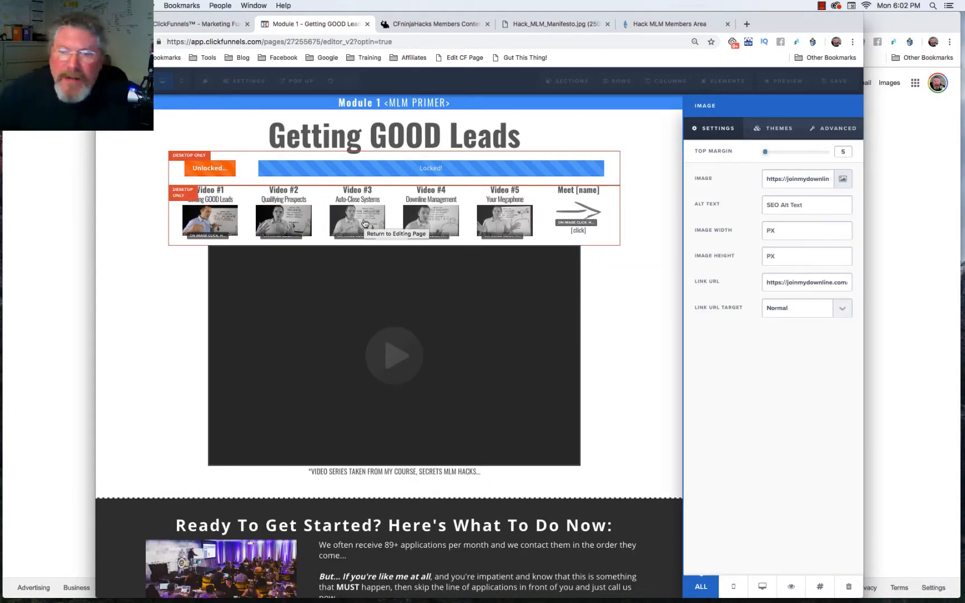
{"action": "left_click_drag", "start_coordinate": [769, 282], "coordinate": [872, 293]}
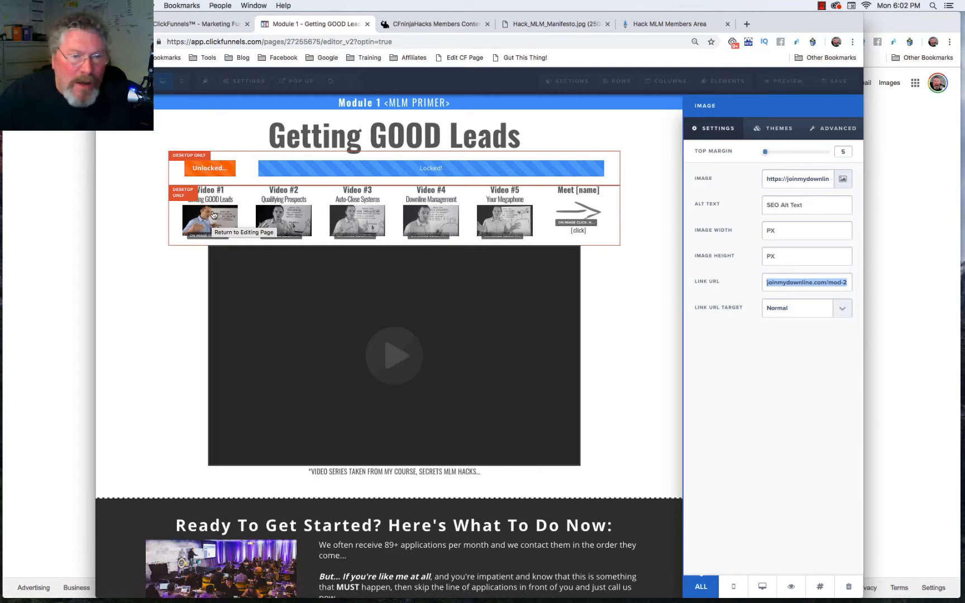
{"action": "left_click", "coordinate": [210, 27]}
{"action": "left_click", "coordinate": [278, 411]}
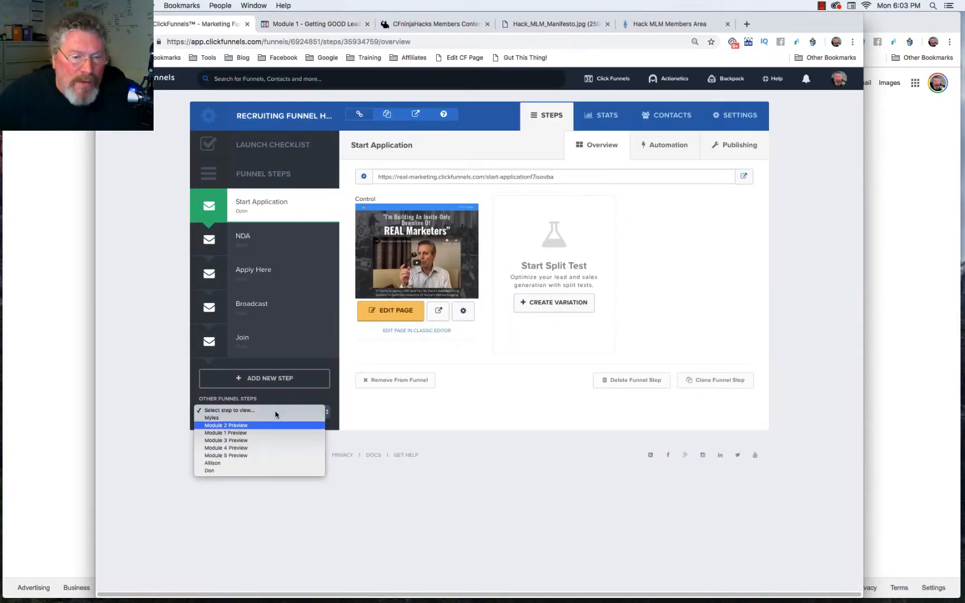
{"action": "left_click", "coordinate": [264, 434]}
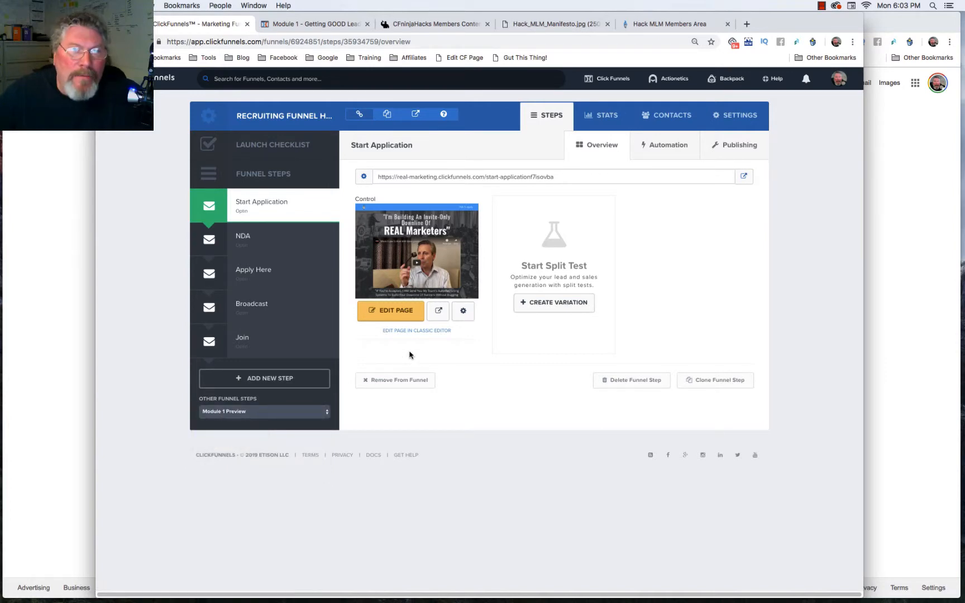
{"action": "left_click", "coordinate": [329, 23]}
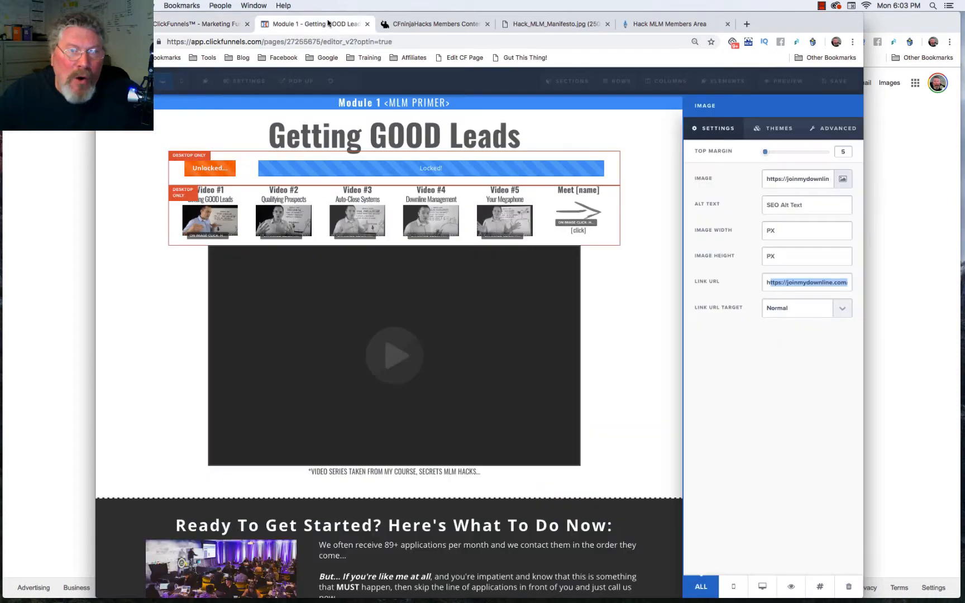
{"action": "left_click", "coordinate": [204, 23]}
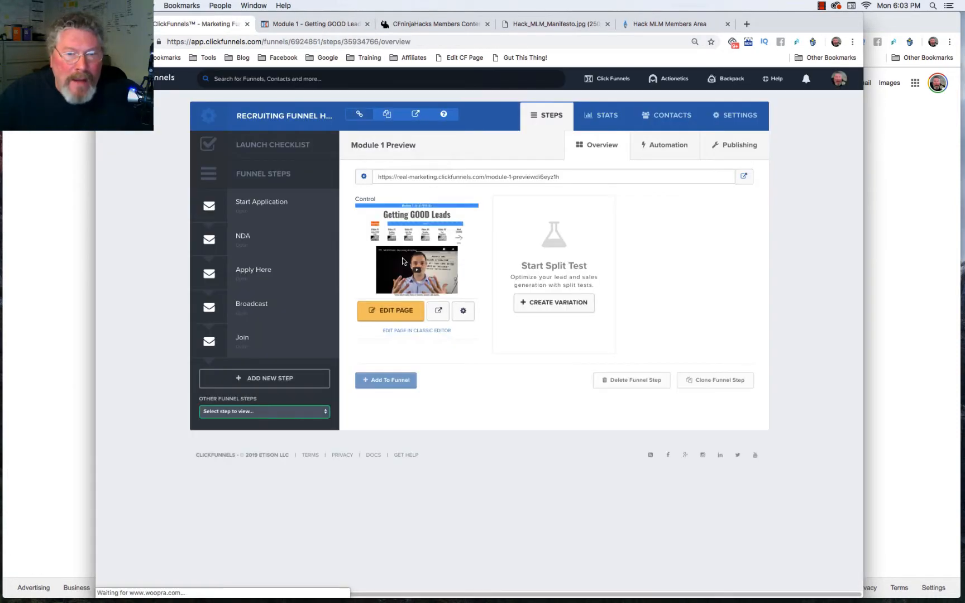
{"action": "left_click", "coordinate": [450, 177]}
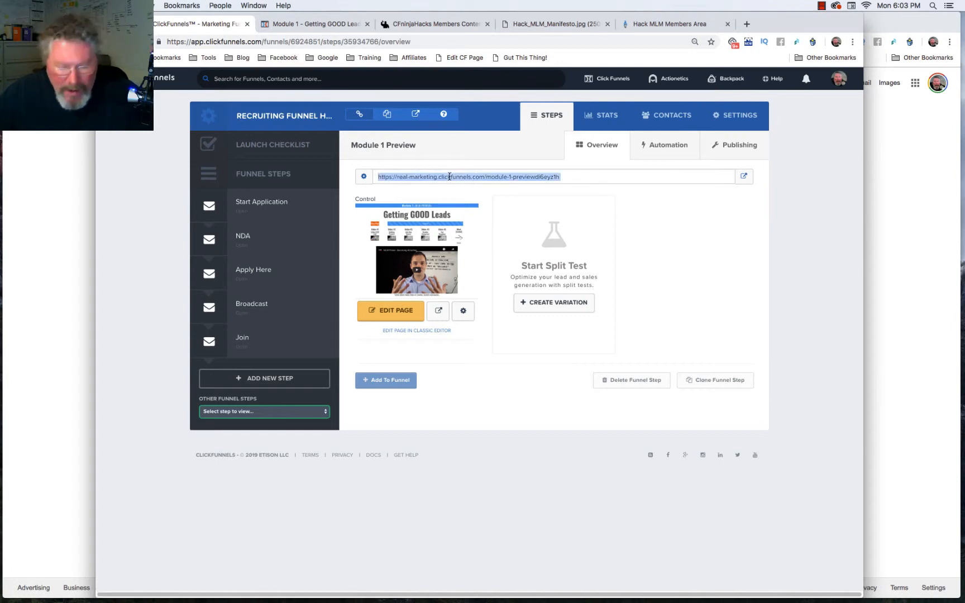
{"action": "left_click", "coordinate": [324, 24]}
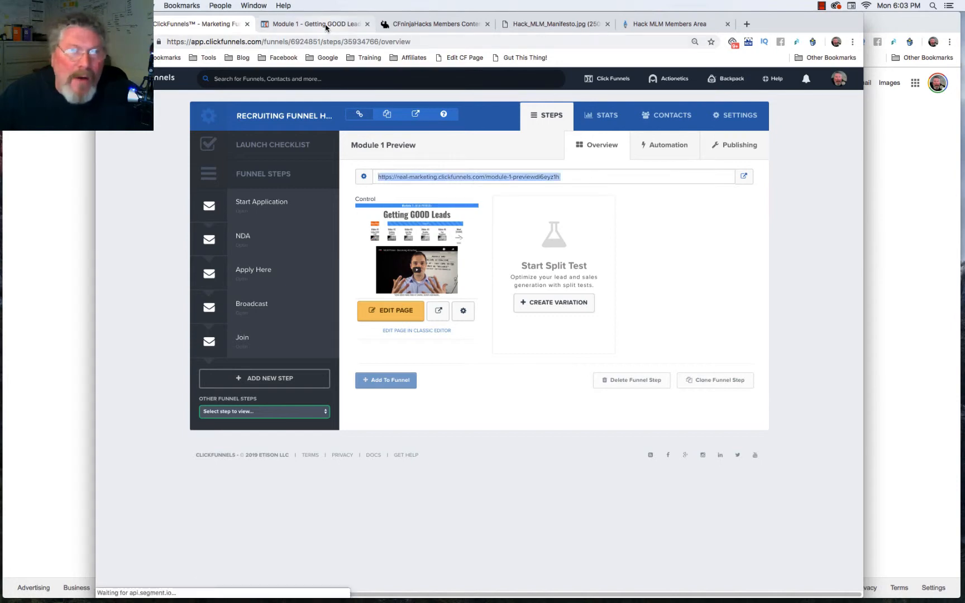
{"action": "left_click", "coordinate": [203, 223]}
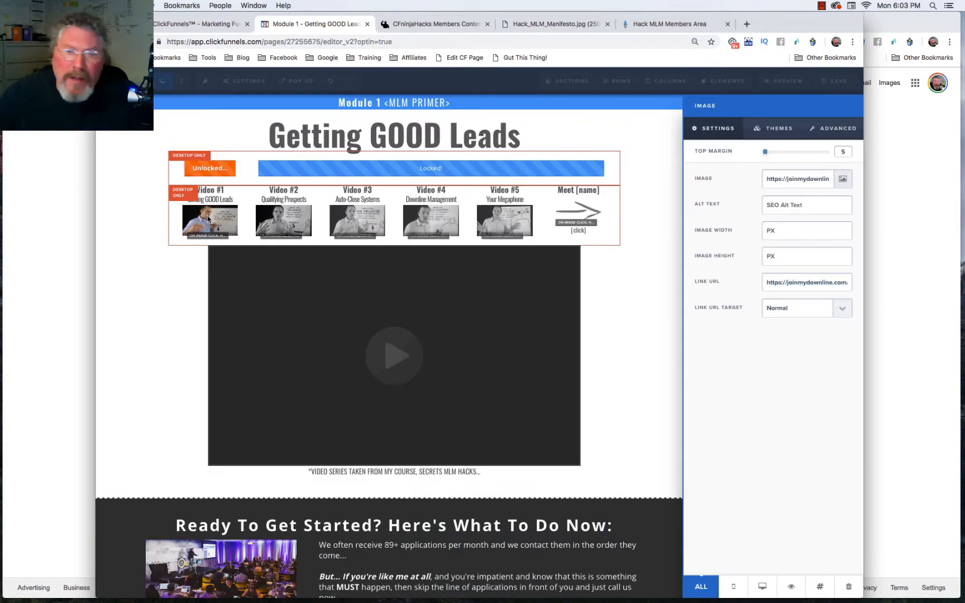
{"action": "left_click", "coordinate": [181, 281]}
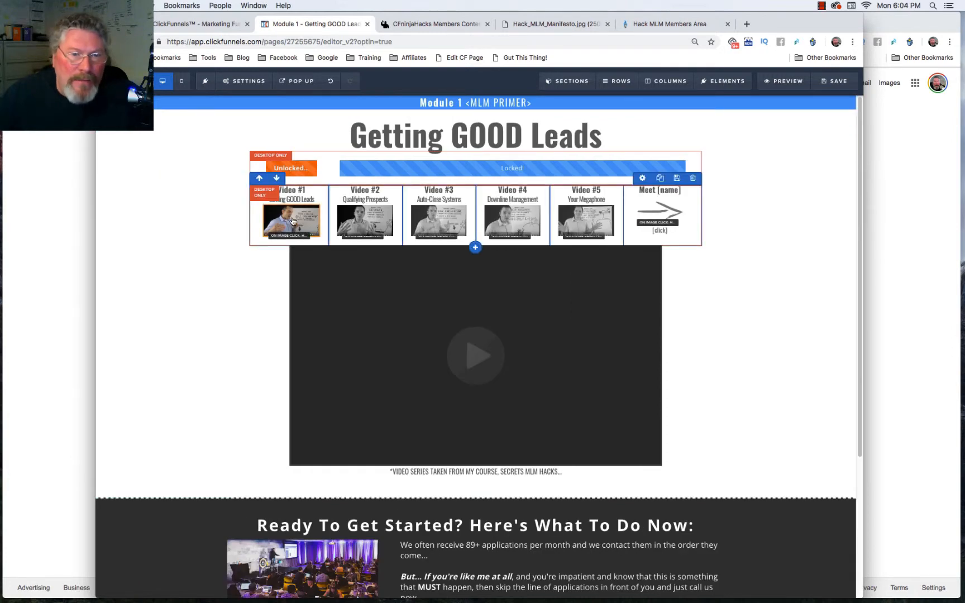
{"action": "left_click", "coordinate": [294, 221]}
{"action": "triple_click", "coordinate": [789, 283]}
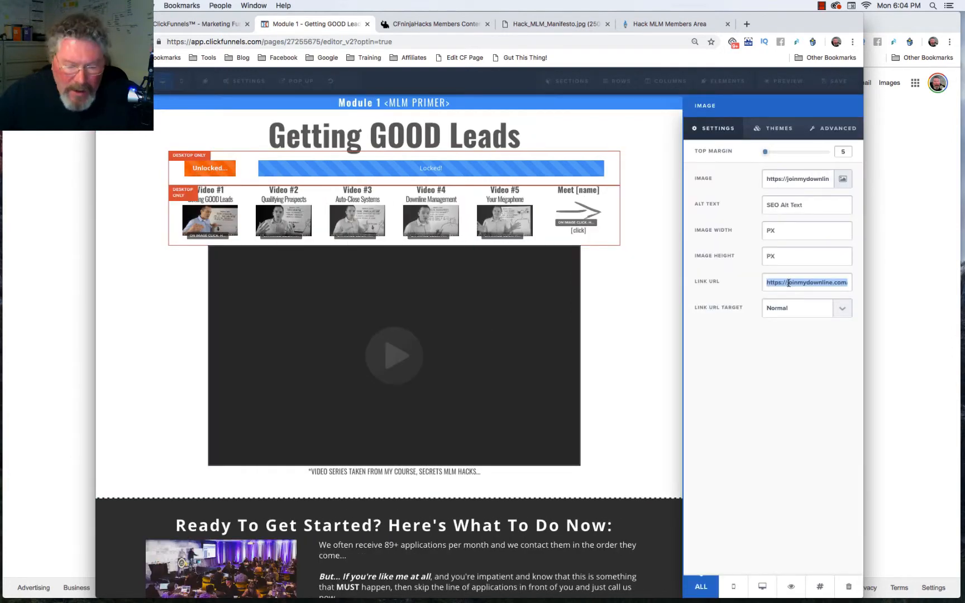
{"action": "key", "text": "cmd+v"}
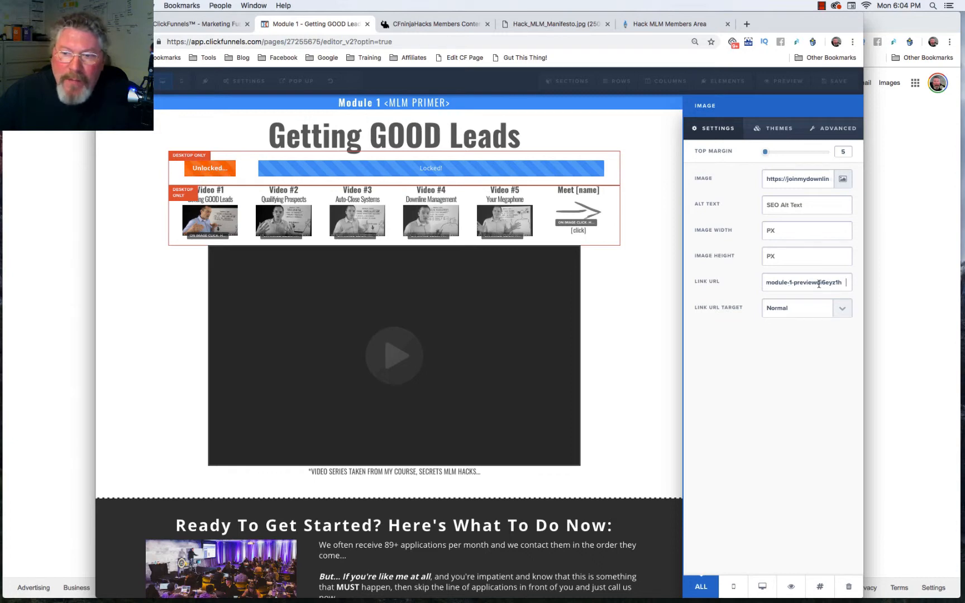
{"action": "left_click", "coordinate": [632, 298]}
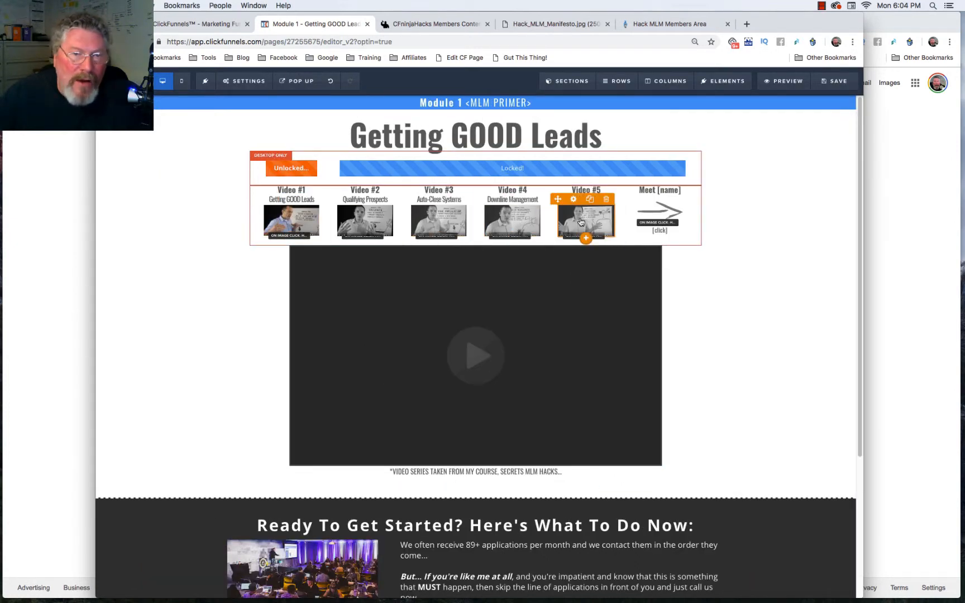
Check the Video #2 thumbnail's link settings, and open the woman's "Meet" testimonial page from the other funnel steps for editing.
{"action": "left_click", "coordinate": [362, 226]}
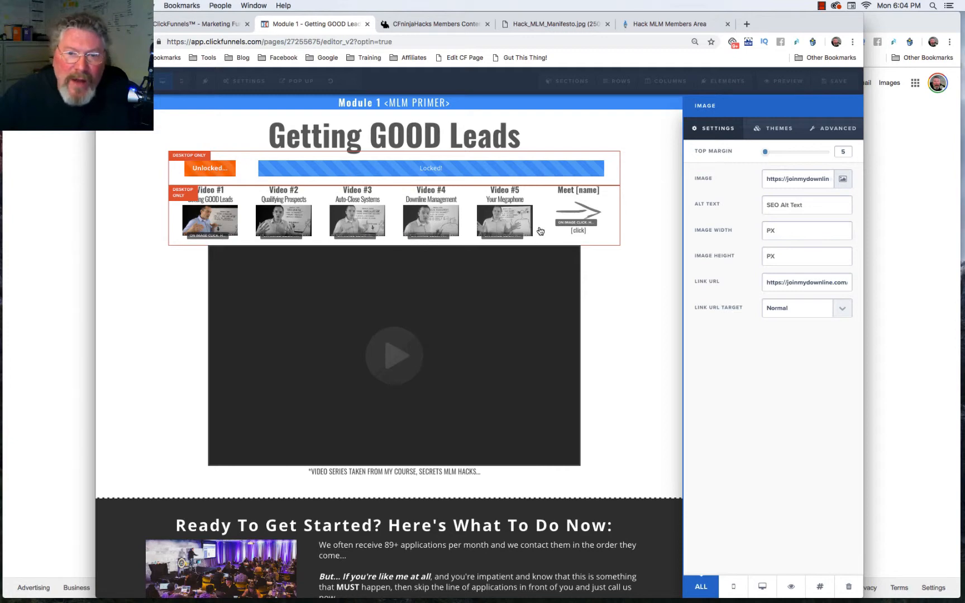
{"action": "left_click", "coordinate": [270, 217]}
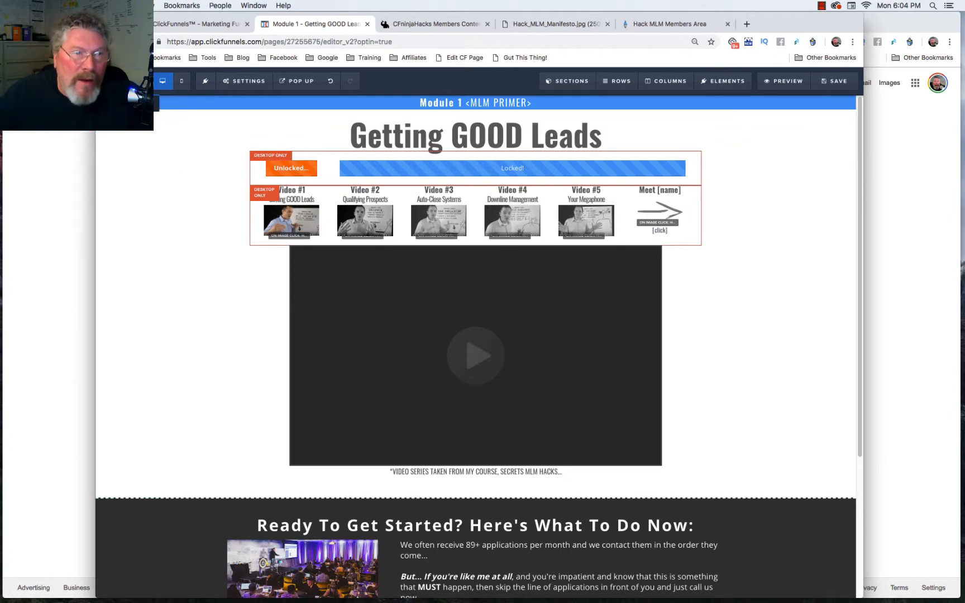
{"action": "left_click", "coordinate": [201, 23]}
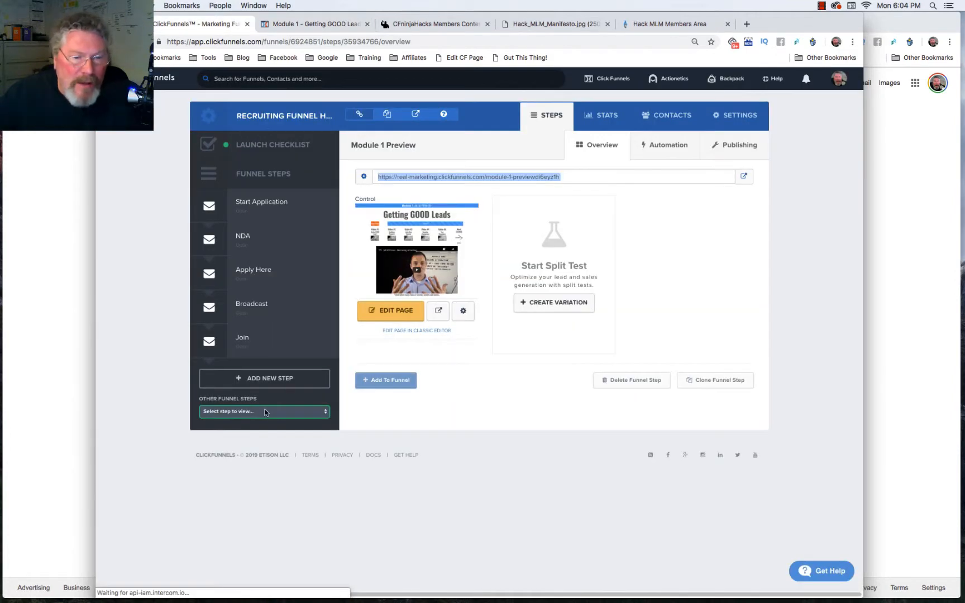
{"action": "left_click", "coordinate": [266, 413]}
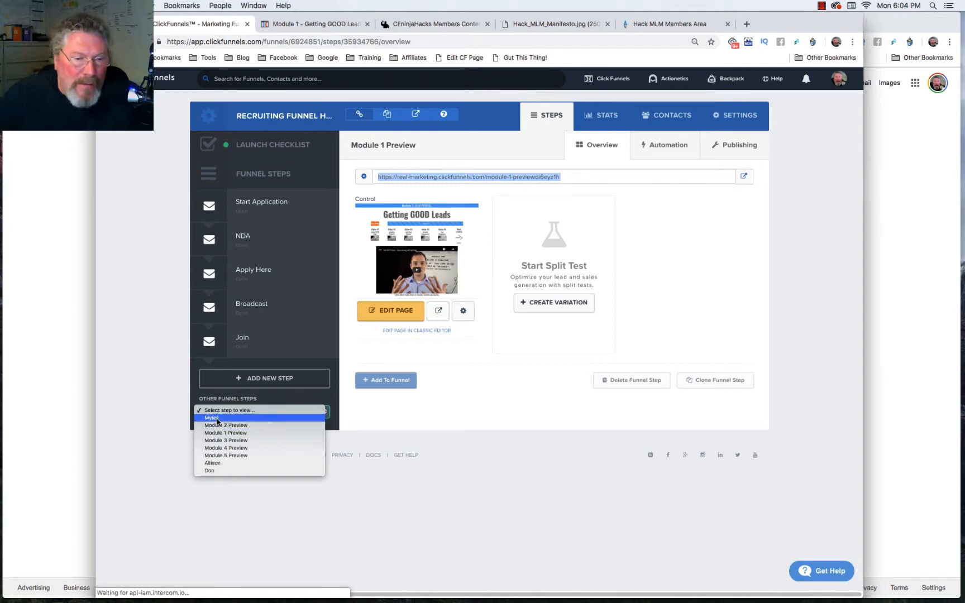
{"action": "left_click", "coordinate": [219, 464]}
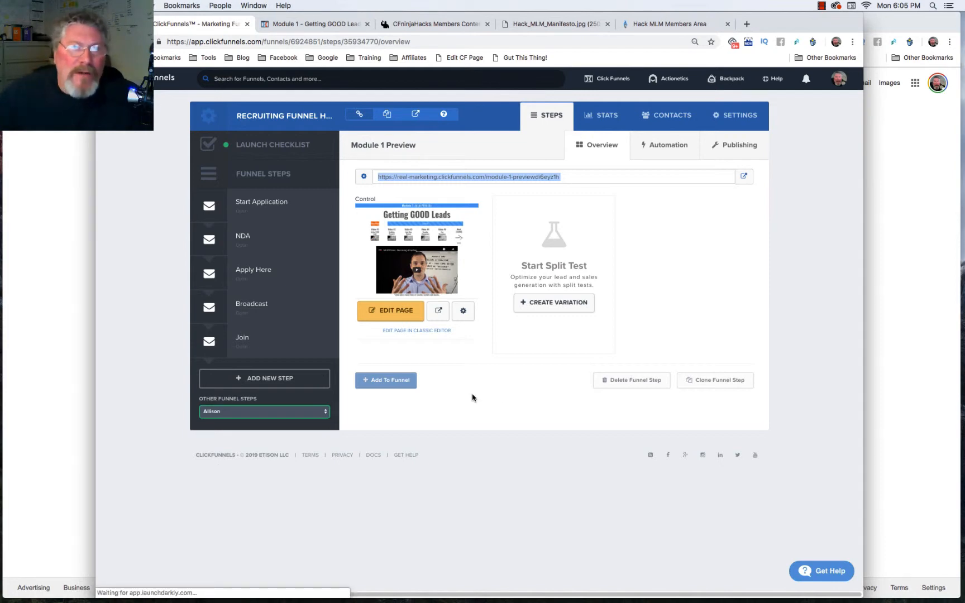
{"action": "left_click", "coordinate": [381, 317]}
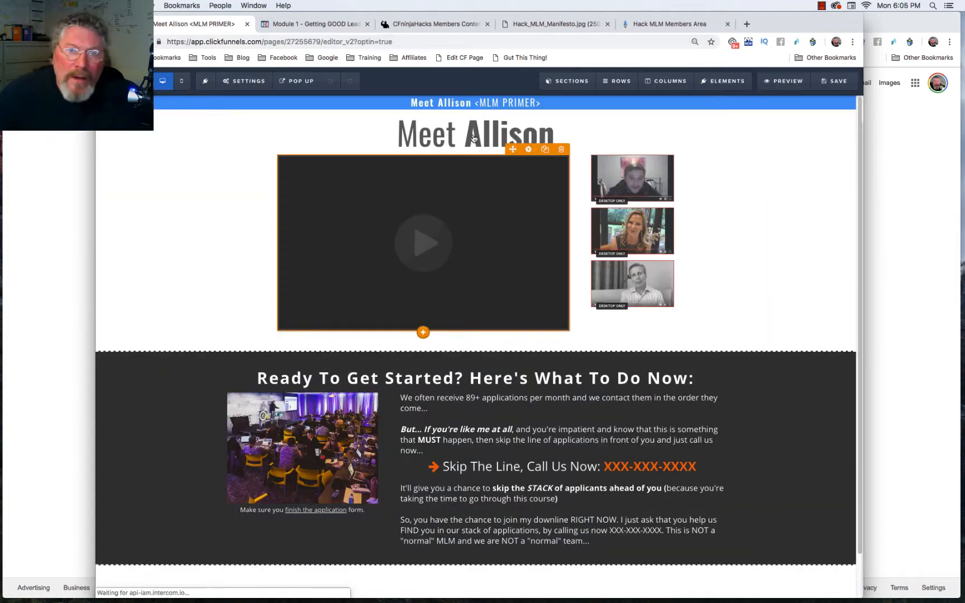
Inspect the link URLs of the second and first testimonial thumbnails beside the video, and close the image settings.
{"action": "left_click", "coordinate": [638, 238]}
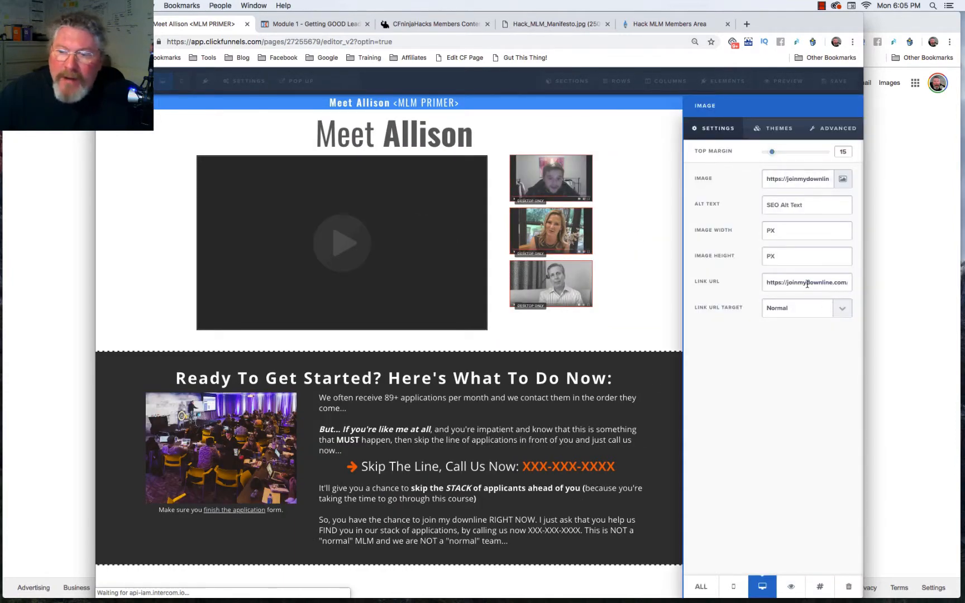
{"action": "left_click_drag", "start_coordinate": [806, 283], "coordinate": [834, 285]}
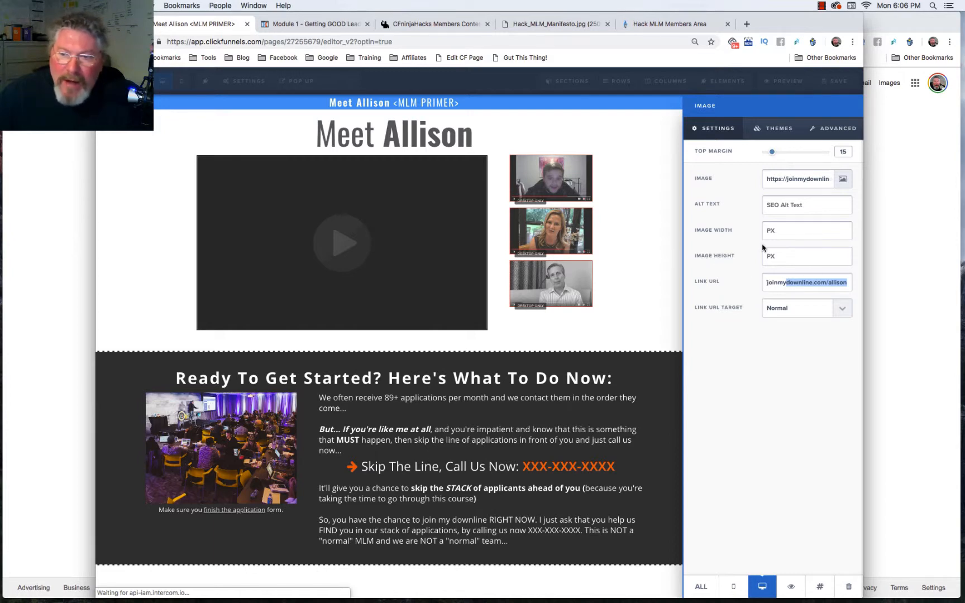
{"action": "left_click", "coordinate": [559, 184]}
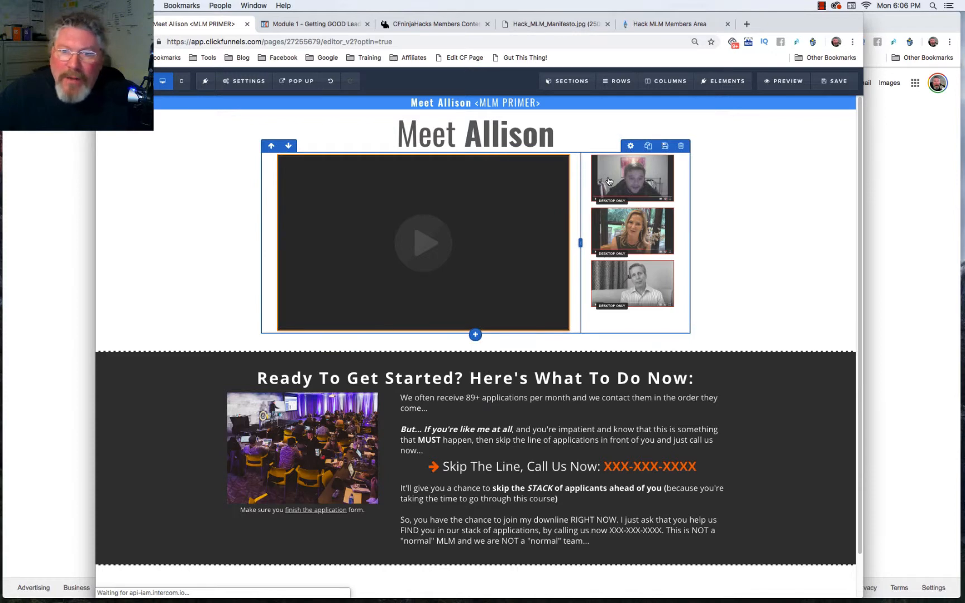
{"action": "left_click", "coordinate": [609, 180]}
{"action": "left_click_drag", "start_coordinate": [793, 282], "coordinate": [887, 290]}
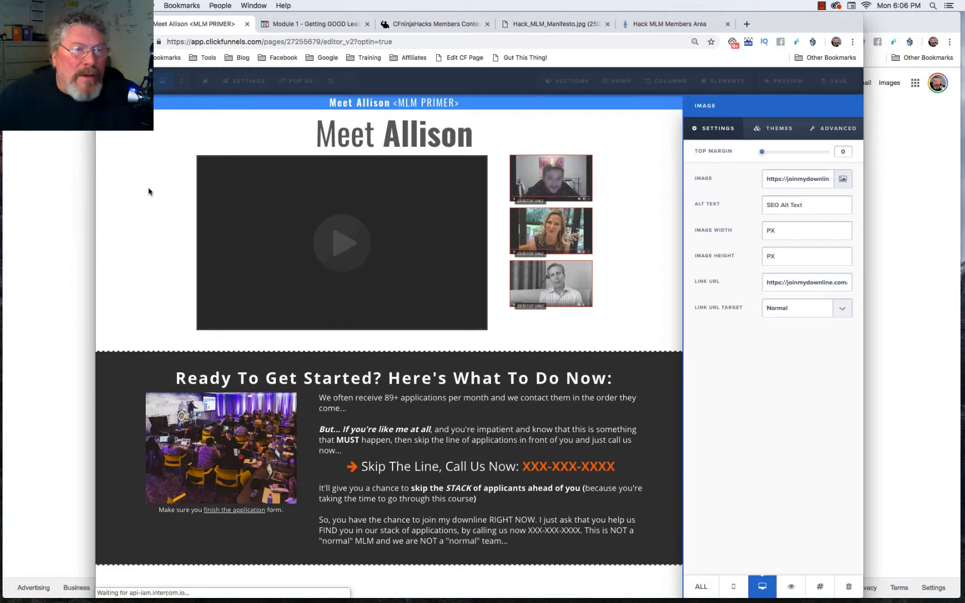
{"action": "left_click", "coordinate": [148, 190]}
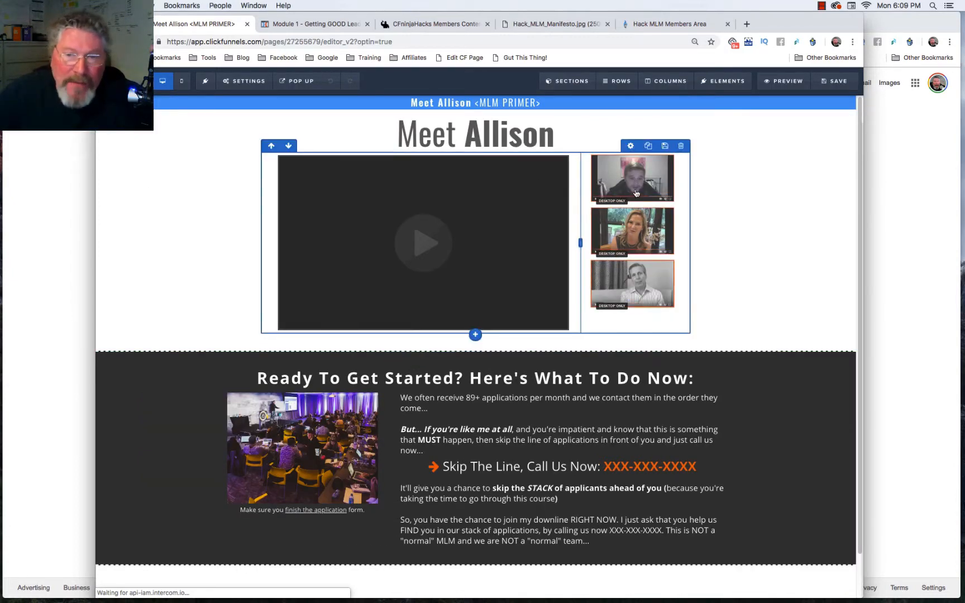
Preview the testimonial page and test its first thumbnail's link, and preview the Module 1 page.
{"action": "left_click", "coordinate": [786, 82]}
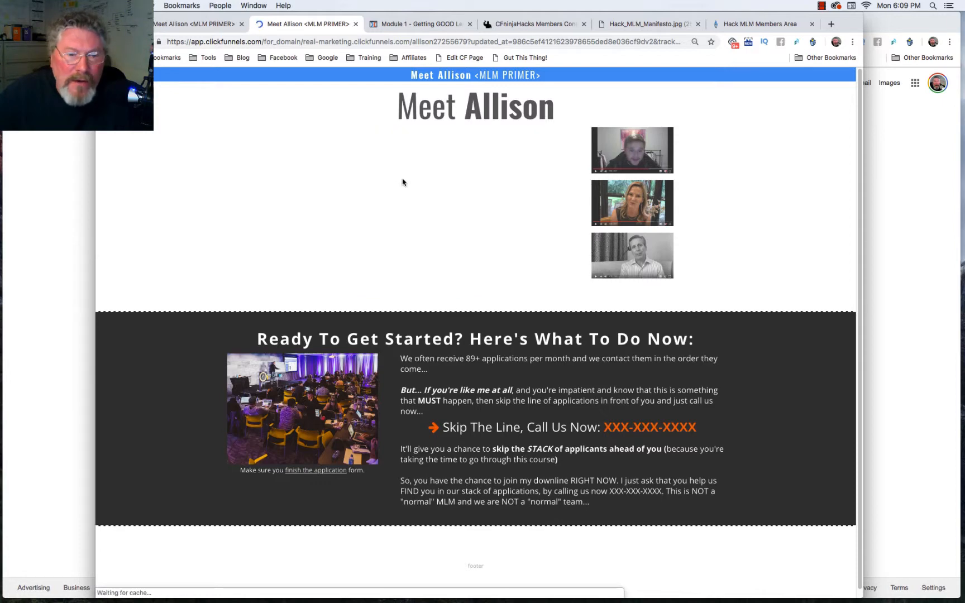
{"action": "left_click", "coordinate": [637, 153]}
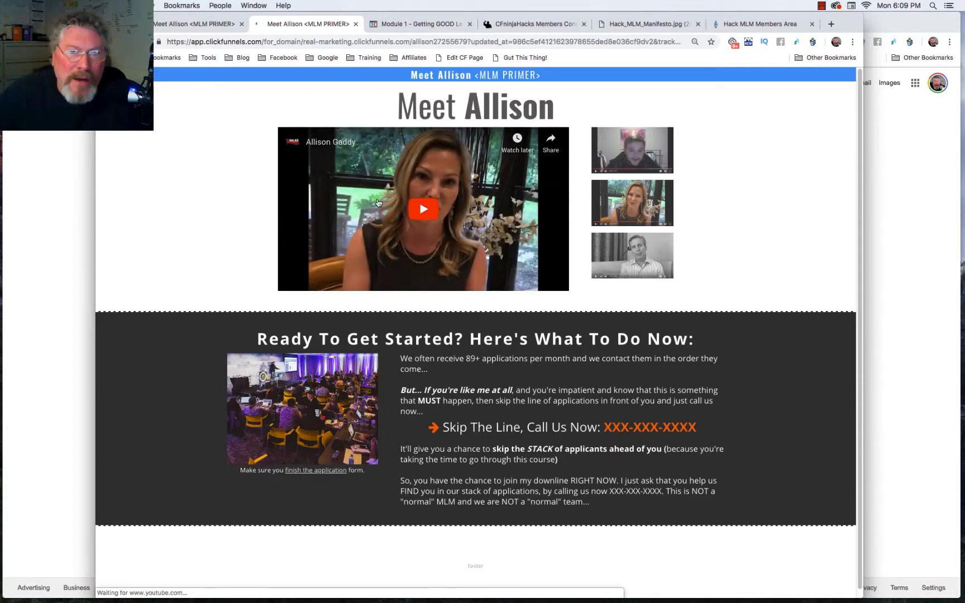
{"action": "left_click", "coordinate": [411, 25]}
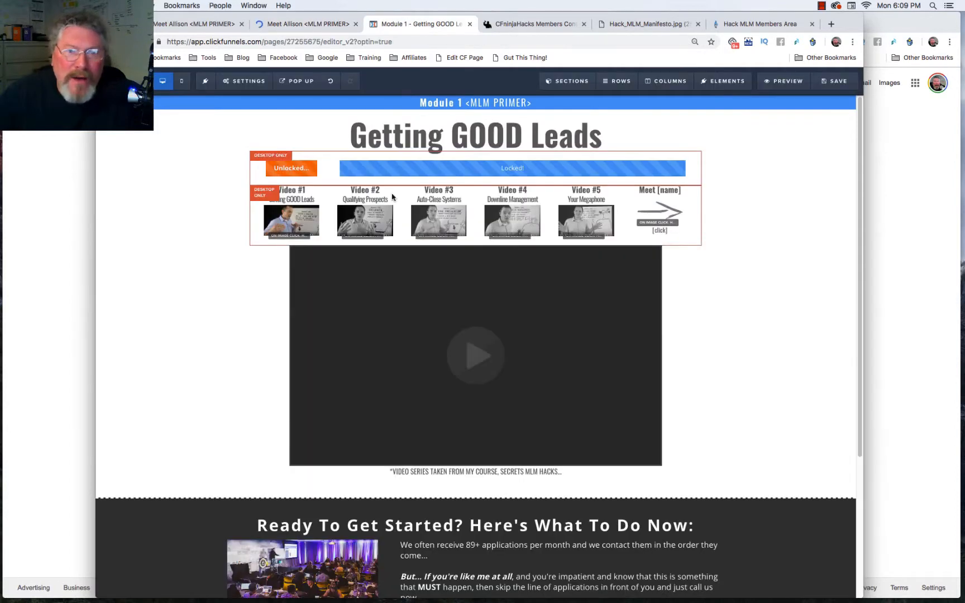
{"action": "left_click", "coordinate": [784, 82]}
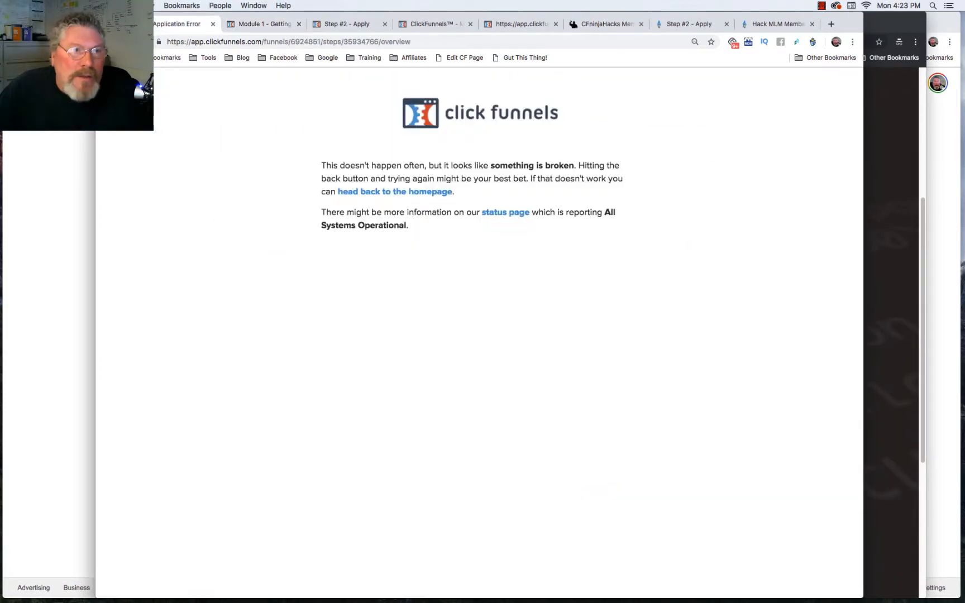
Open the Module 3 Preview page for editing from the other funnel steps, and review its call-to-action text and phone number placeholders.
{"action": "left_click", "coordinate": [264, 24]}
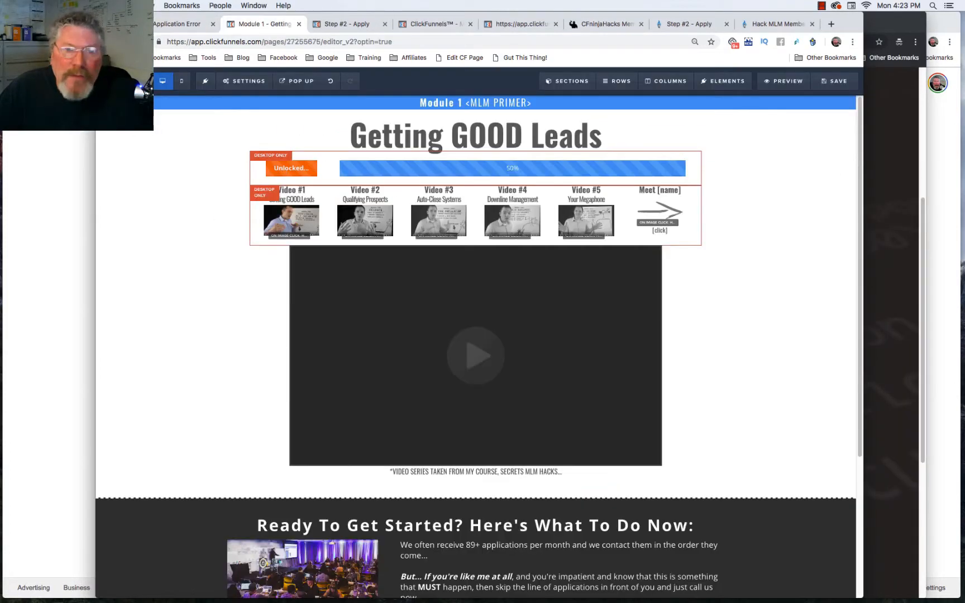
{"action": "key", "text": "super+w"}
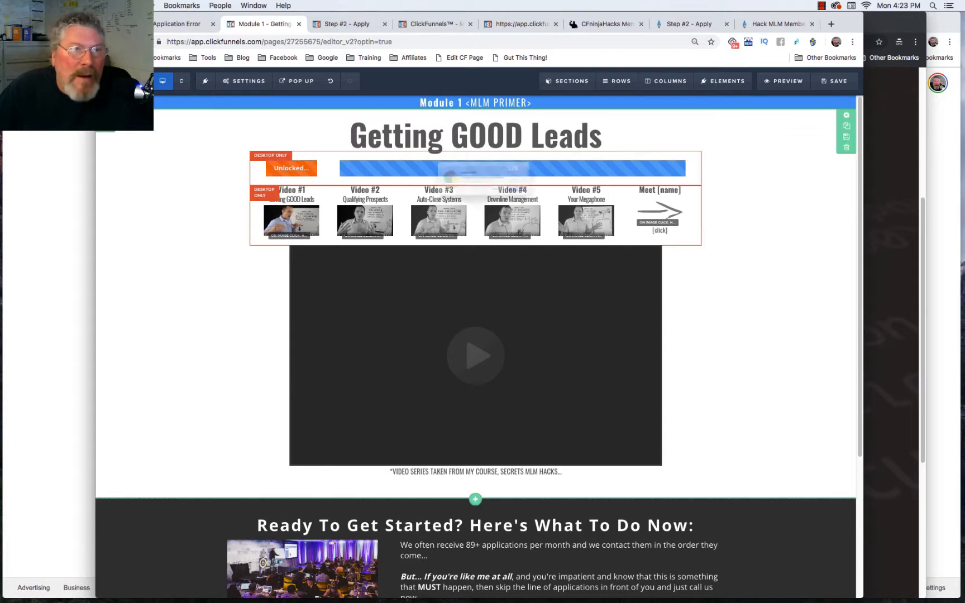
{"action": "key", "text": "Return"}
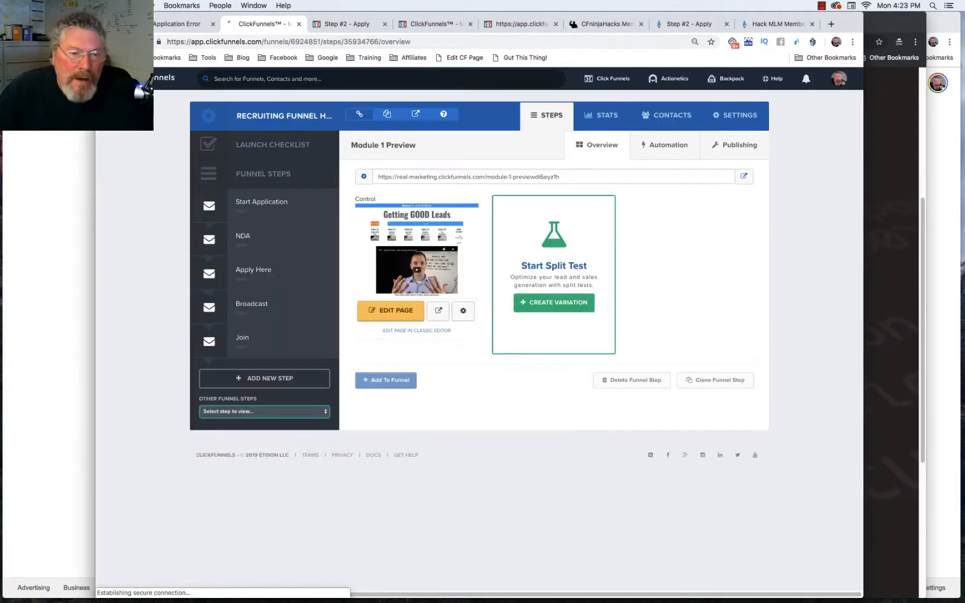
{"action": "left_click", "coordinate": [263, 411]}
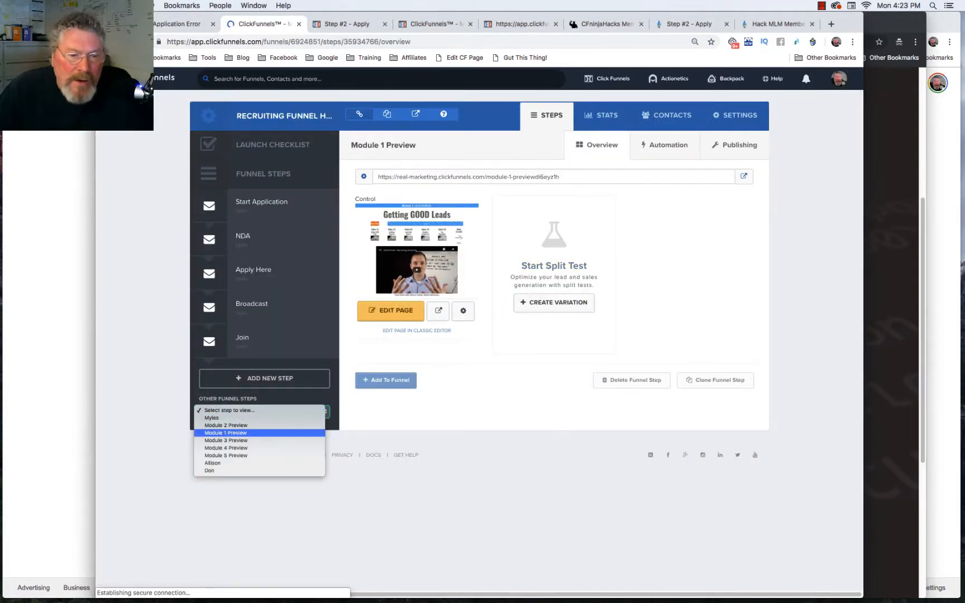
{"action": "left_click", "coordinate": [235, 440]}
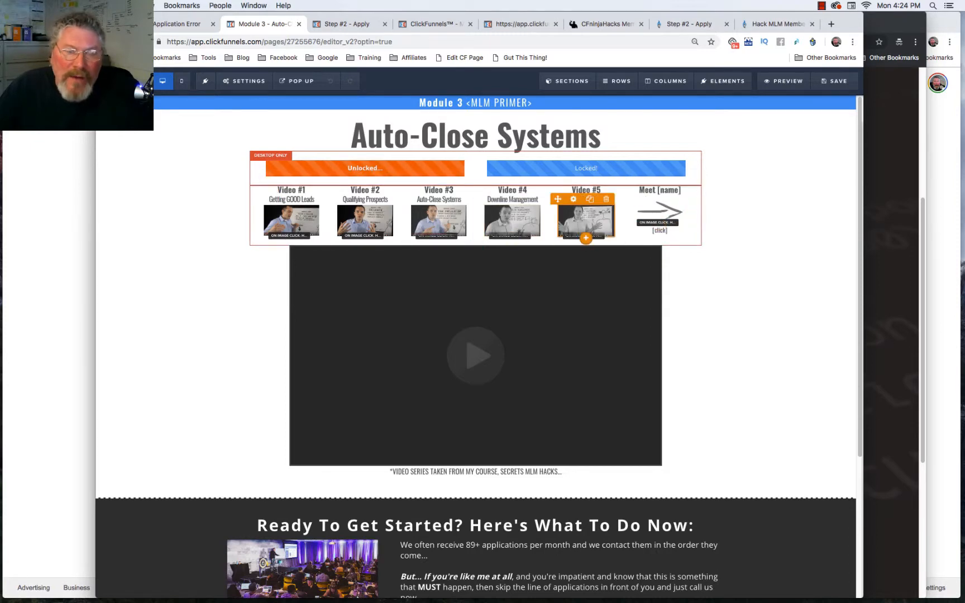
{"action": "scroll", "coordinate": [475, 335], "scroll_direction": "down", "scroll_amount": 4}
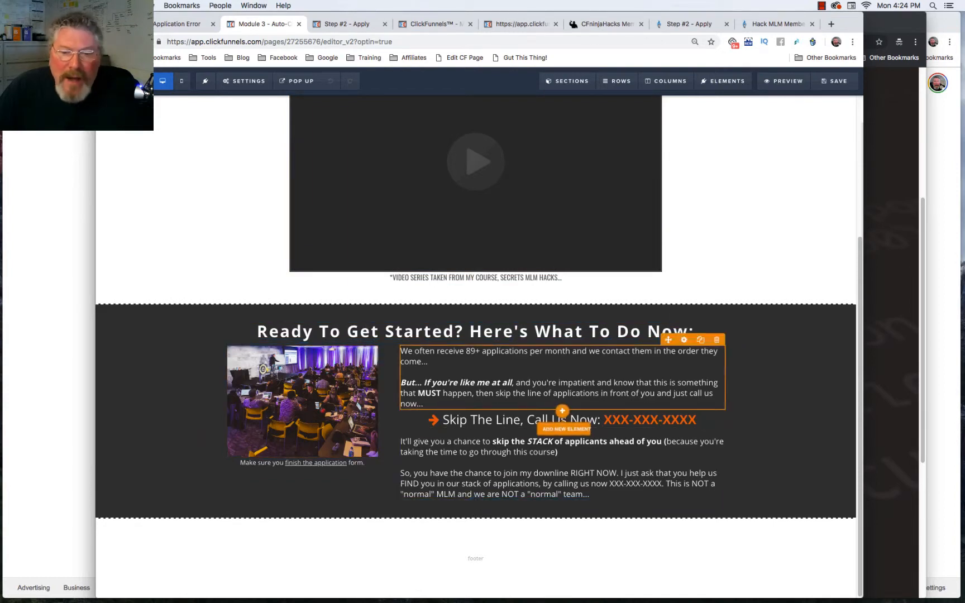
{"action": "scroll", "coordinate": [562, 385], "scroll_direction": "up", "scroll_amount": 1}
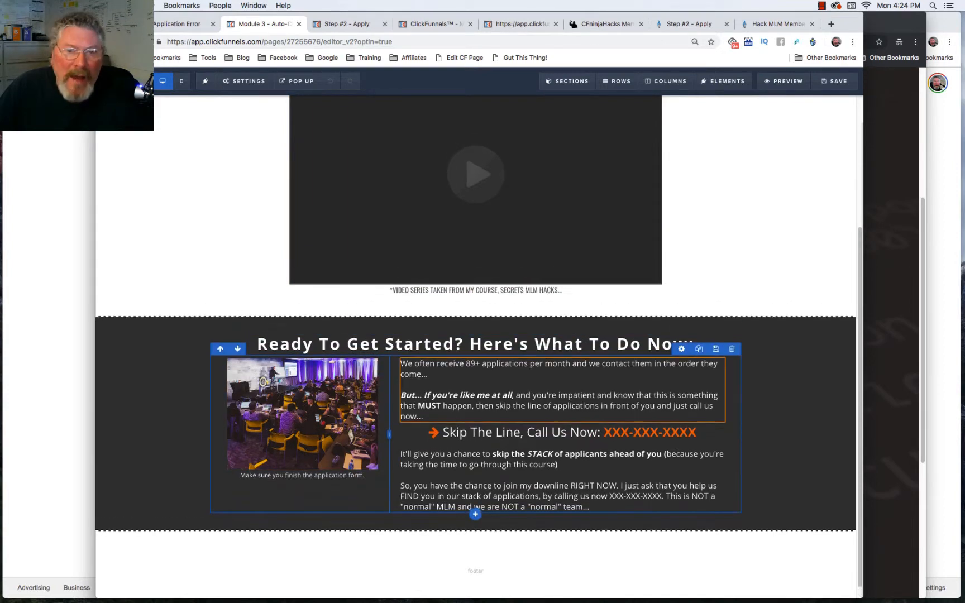
Leave the Module 3 Preview editor, open the woman's "Meet" testimonial page to review its thumbnails and call-to-action, and return to the funnel steps.
{"action": "scroll", "coordinate": [562, 385], "scroll_direction": "up", "scroll_amount": 4}
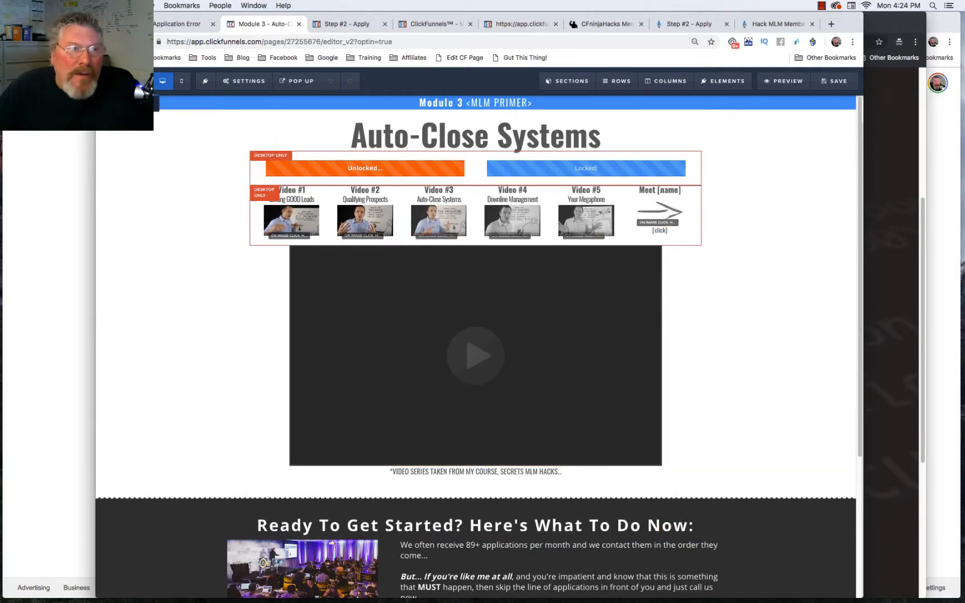
{"action": "left_click", "coordinate": [126, 81]}
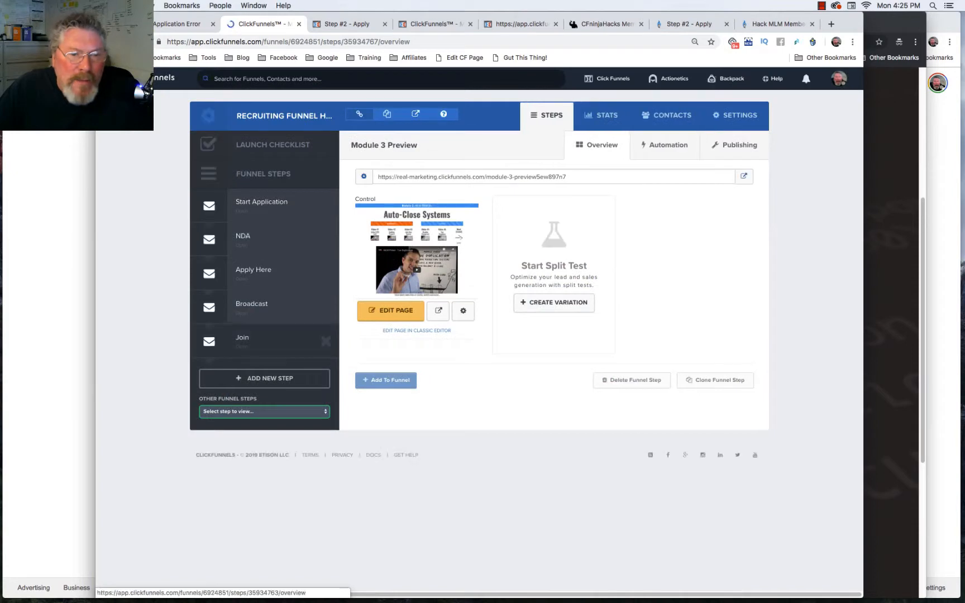
{"action": "left_click", "coordinate": [264, 411]}
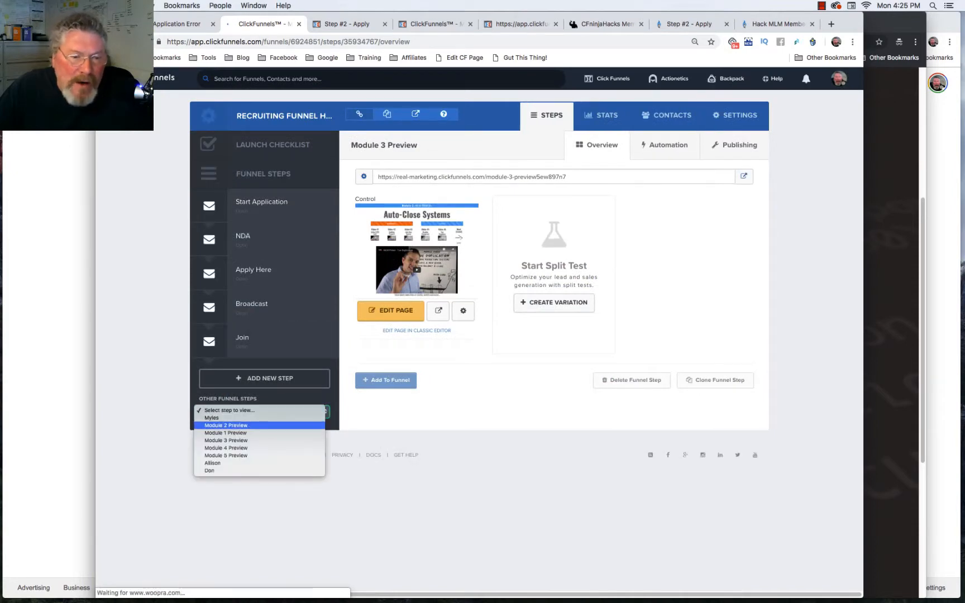
{"action": "left_click", "coordinate": [406, 455]}
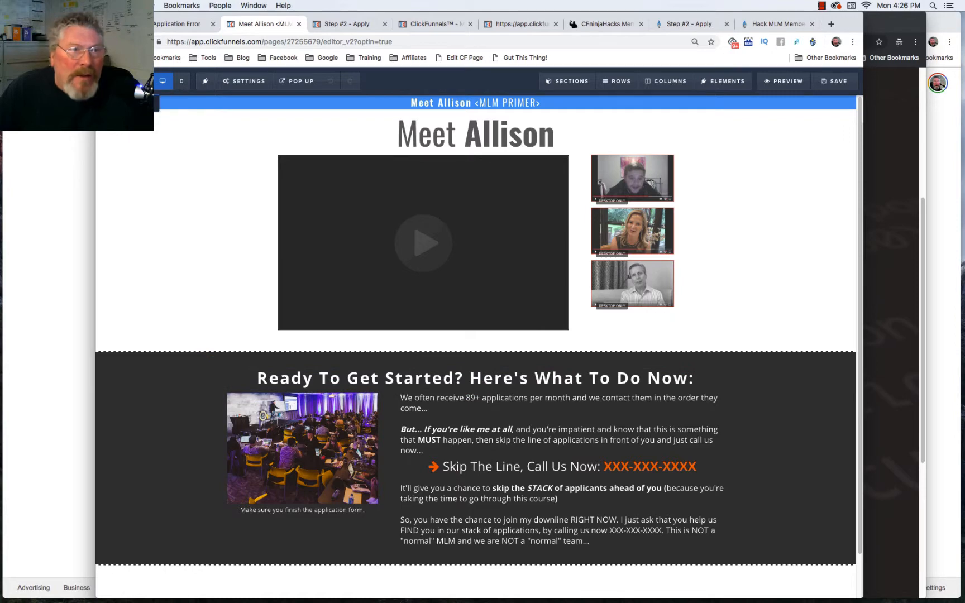
{"action": "left_click", "coordinate": [124, 82]}
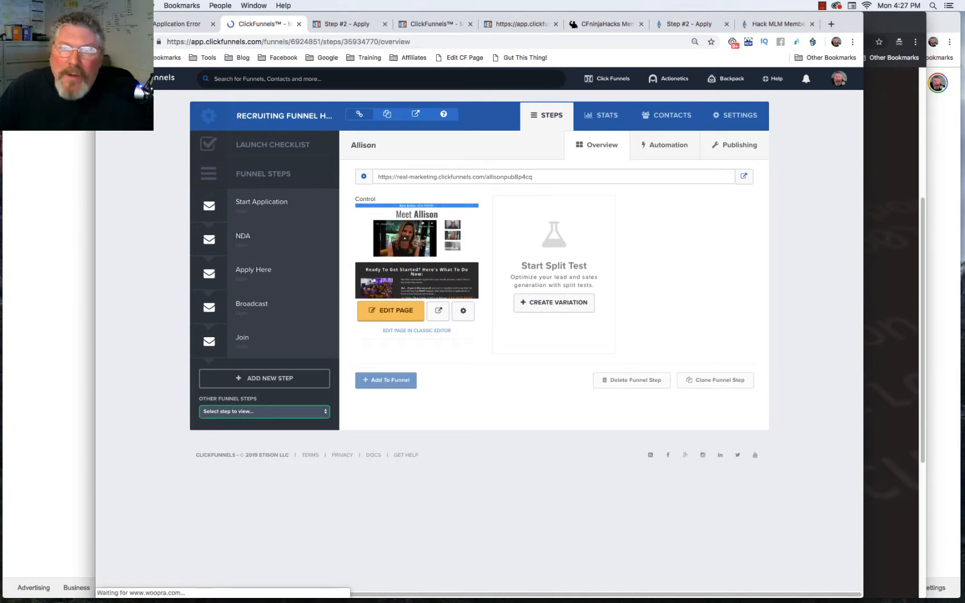
Open the "Video 1 - Attracting" email of the copied Hack MLM follow-up funnel and save it with the sender's own email integration.
{"action": "mouse_move", "coordinate": [669, 78]}
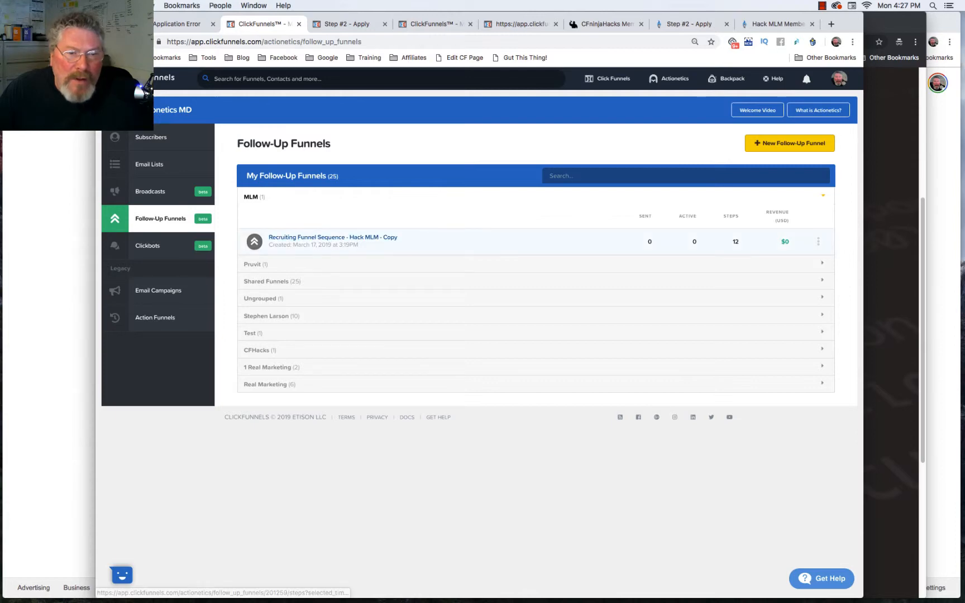
{"action": "left_click", "coordinate": [391, 241]}
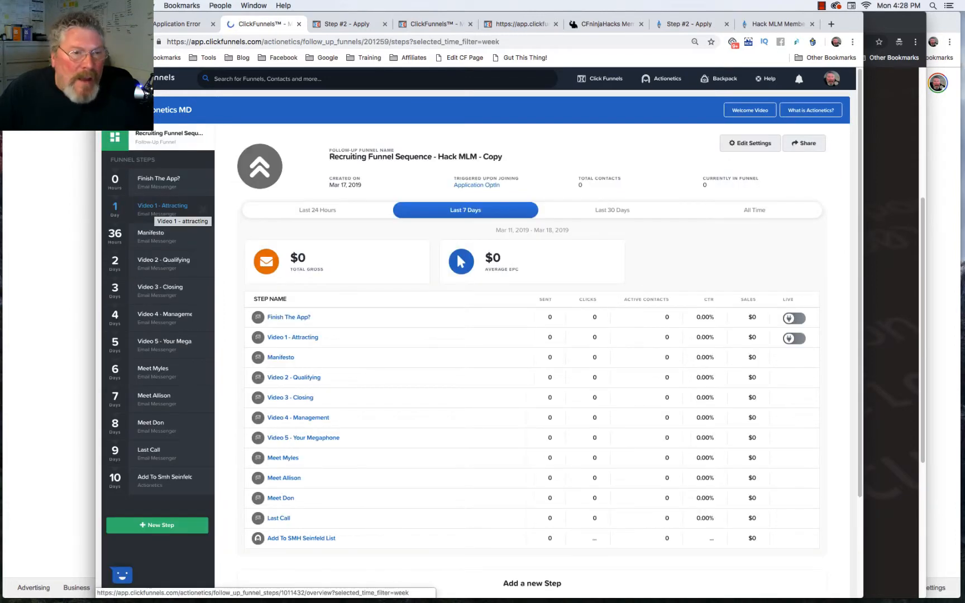
{"action": "left_click", "coordinate": [163, 208]}
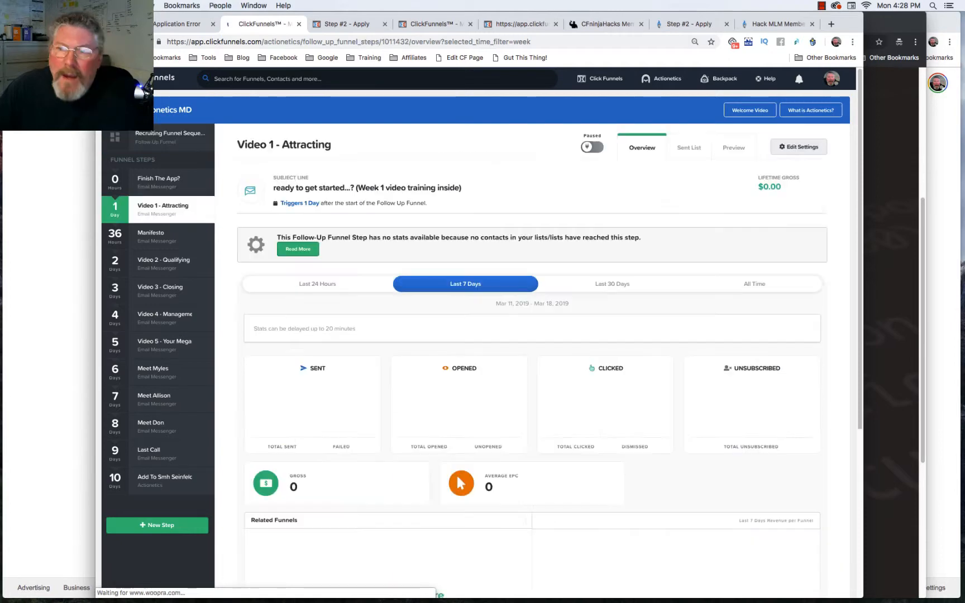
{"action": "left_click", "coordinate": [799, 147]}
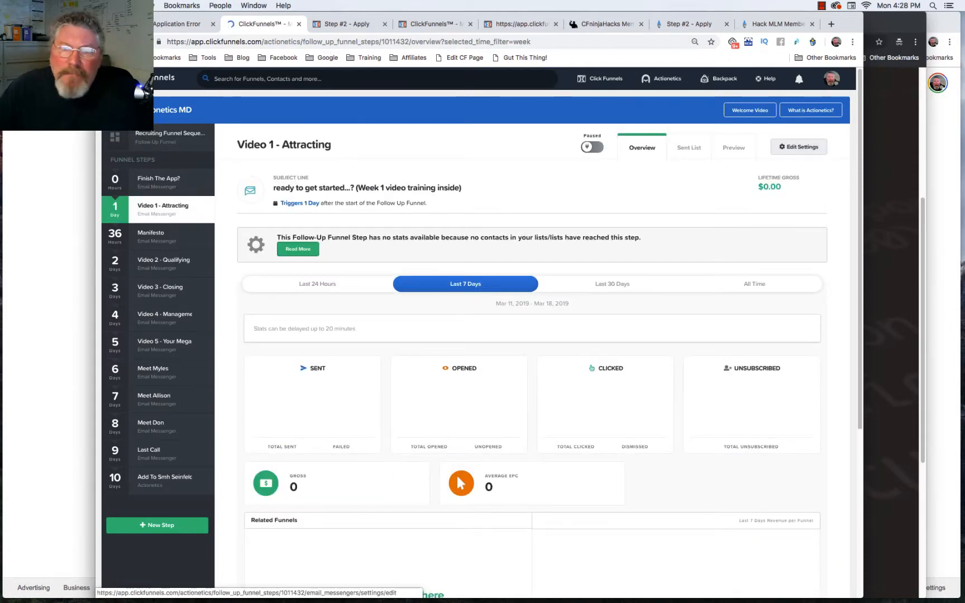
{"action": "left_click", "coordinate": [418, 286]}
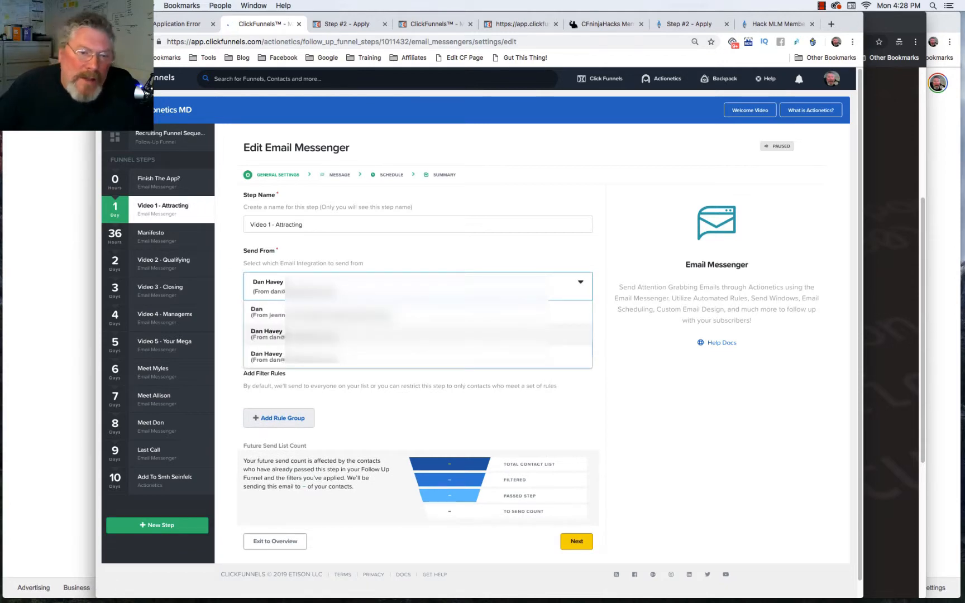
{"action": "left_click", "coordinate": [418, 334]}
{"action": "left_click", "coordinate": [576, 541]}
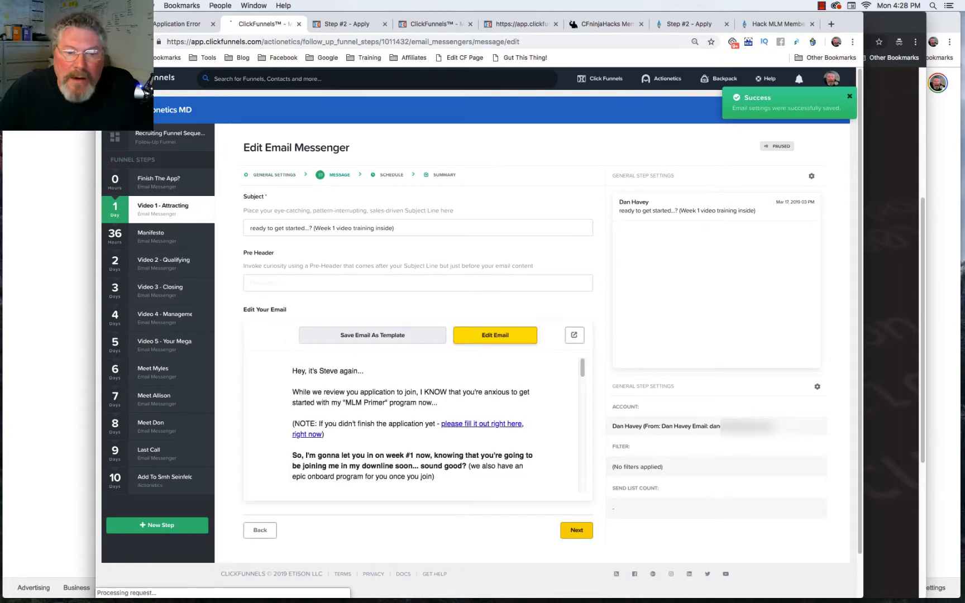
Open the Video 1 email's body for editing and check its application link and video section.
{"action": "left_click", "coordinate": [494, 335]}
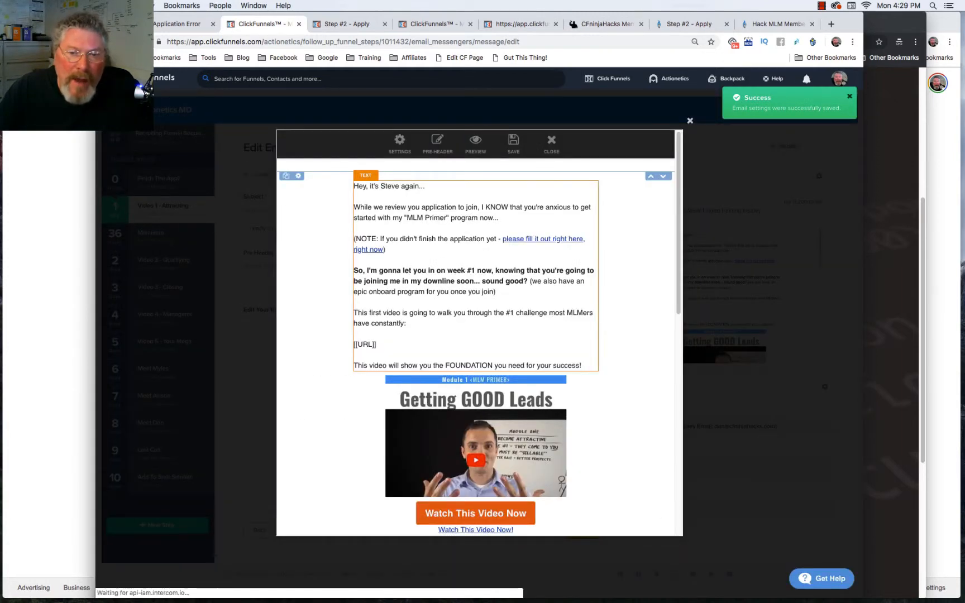
{"action": "left_click", "coordinate": [384, 250]}
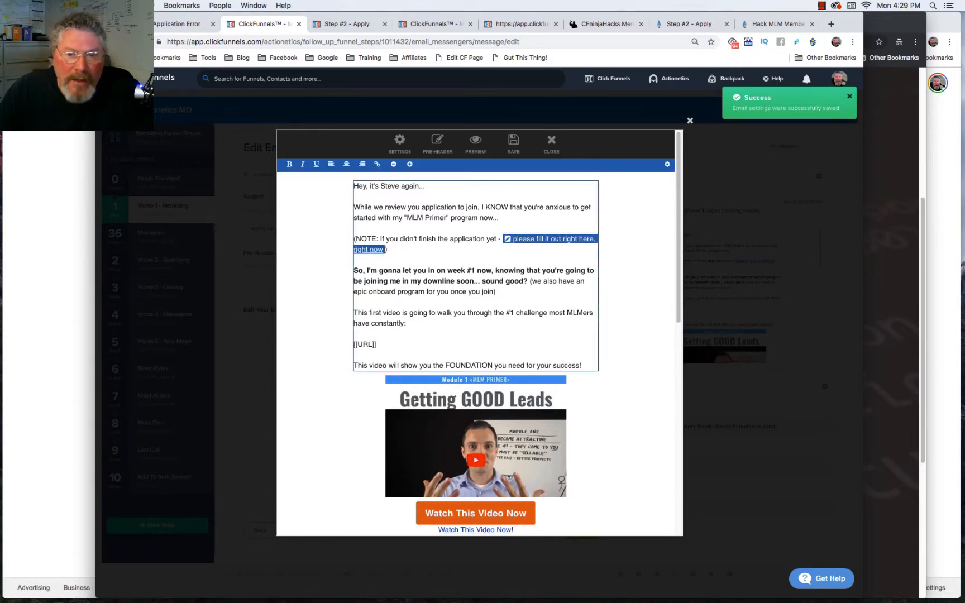
{"action": "scroll", "coordinate": [476, 335], "scroll_direction": "down", "scroll_amount": 3}
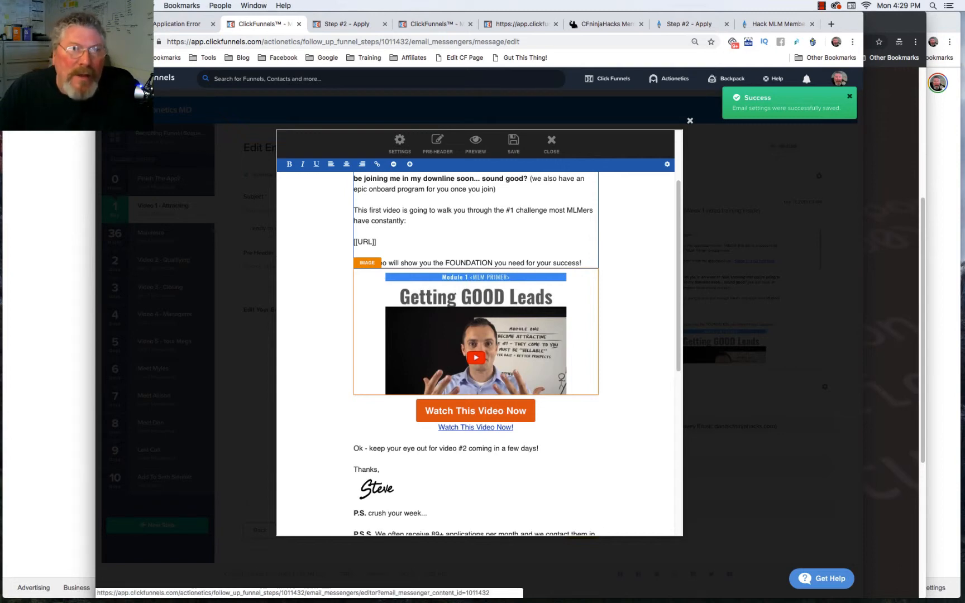
Copy the Module 1 Preview page's URL from the recruiting funnel's other funnel steps.
{"action": "left_click", "coordinate": [180, 24]}
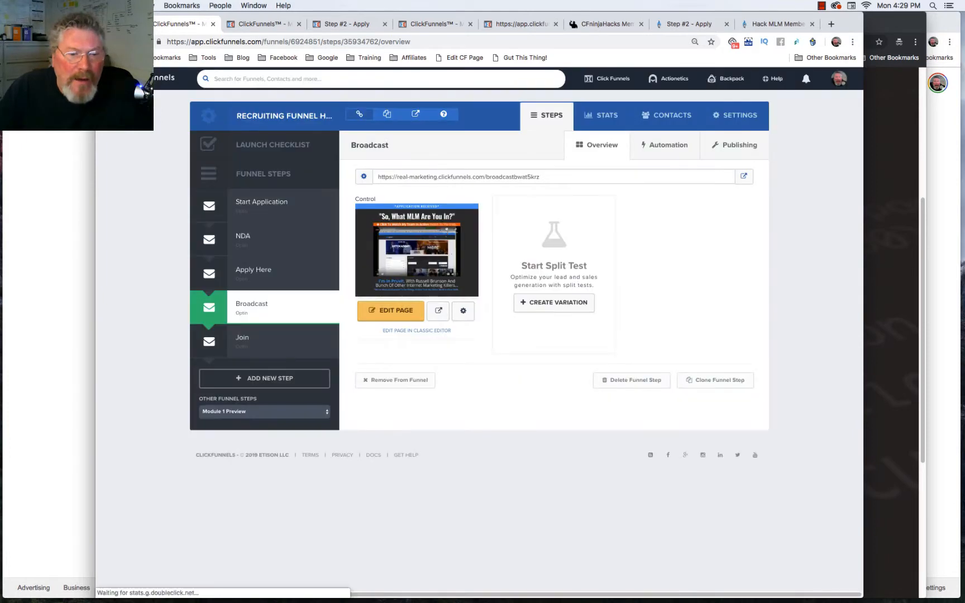
{"action": "left_click", "coordinate": [265, 411]}
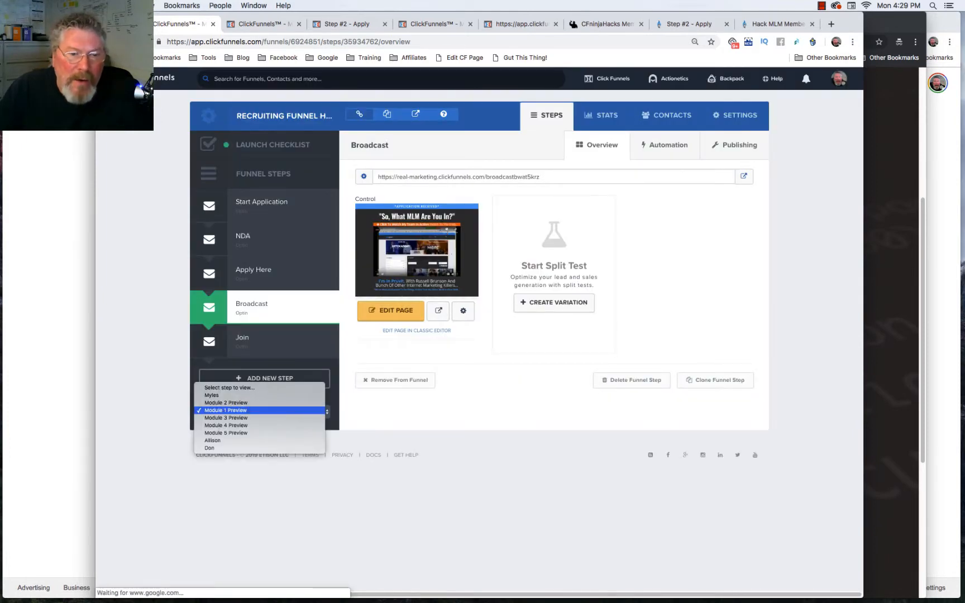
{"action": "left_click", "coordinate": [259, 411]}
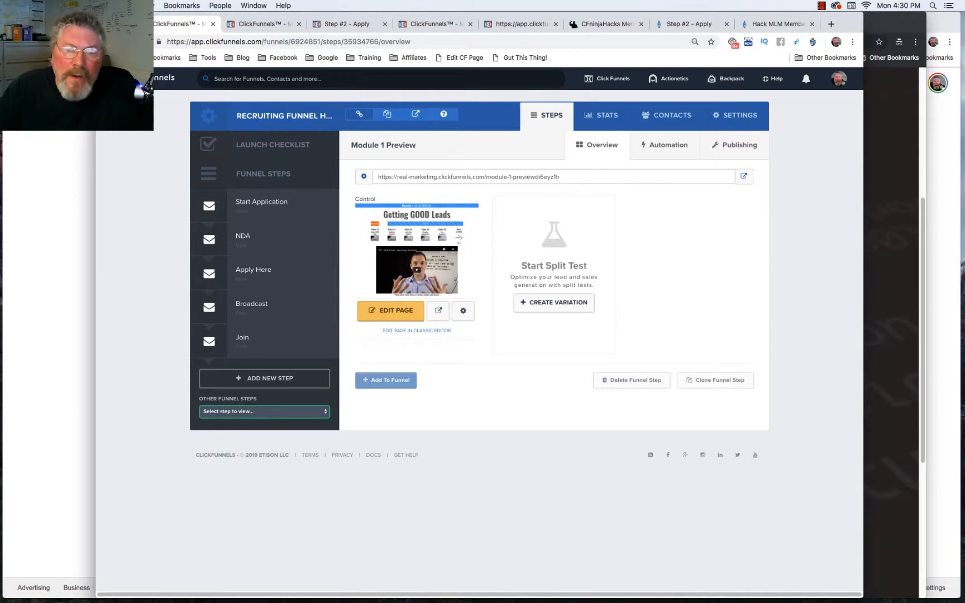
{"action": "left_click", "coordinate": [470, 177]}
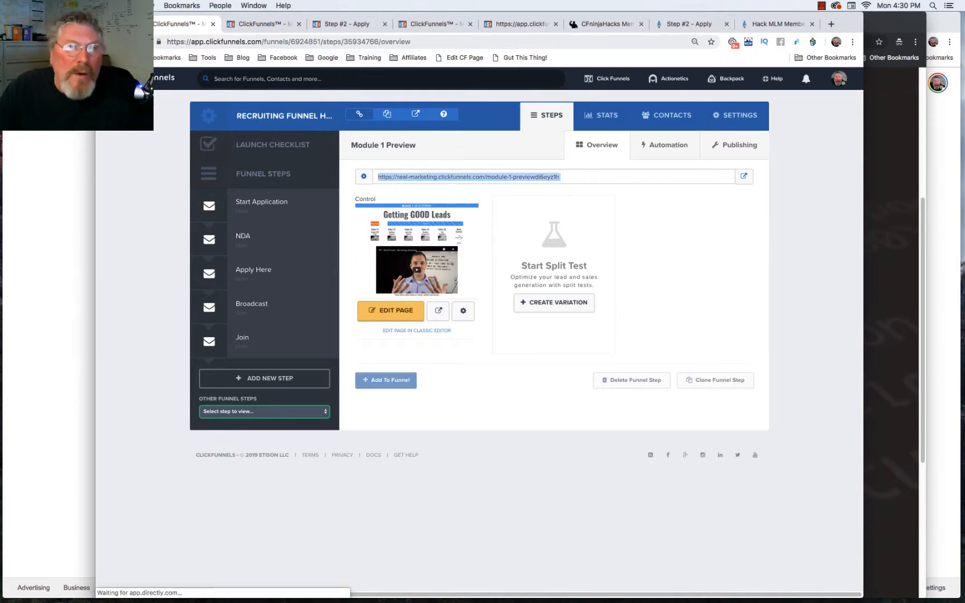
Link the "Getting GOOD Leads" image in the Video 1 email to the copied Module 1 Preview URL.
{"action": "left_click", "coordinate": [264, 24]}
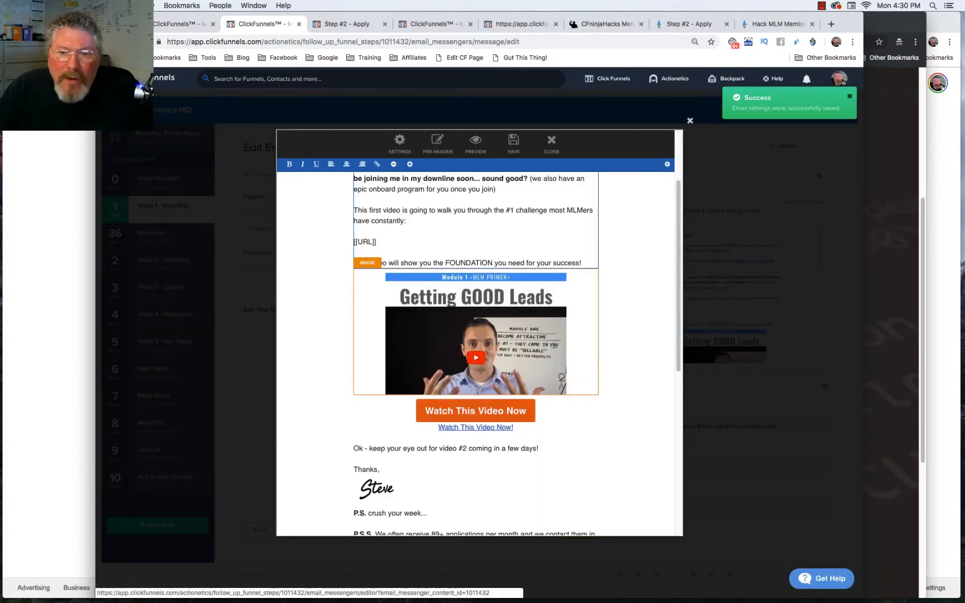
{"action": "left_click", "coordinate": [476, 333]}
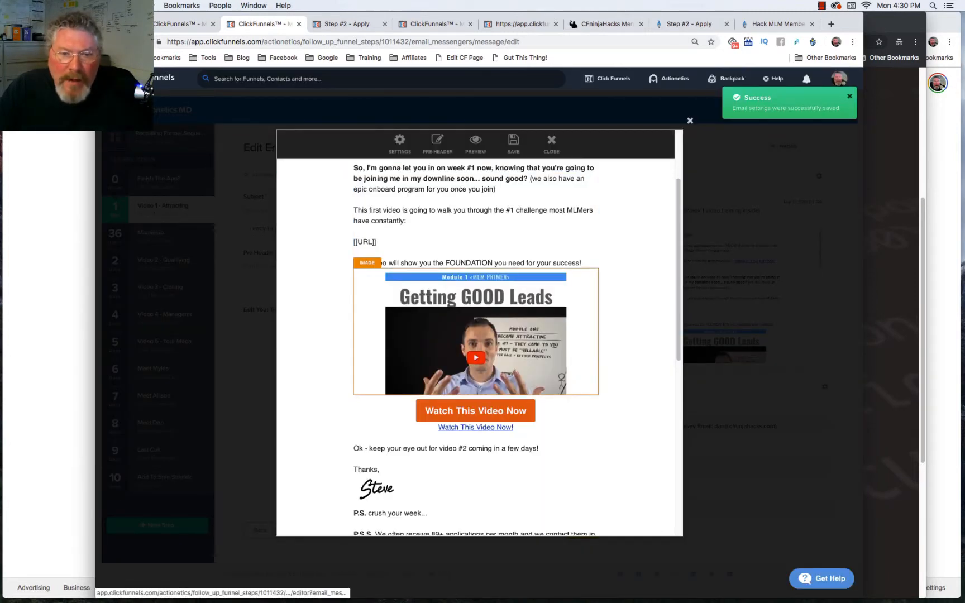
{"action": "left_click", "coordinate": [476, 334]}
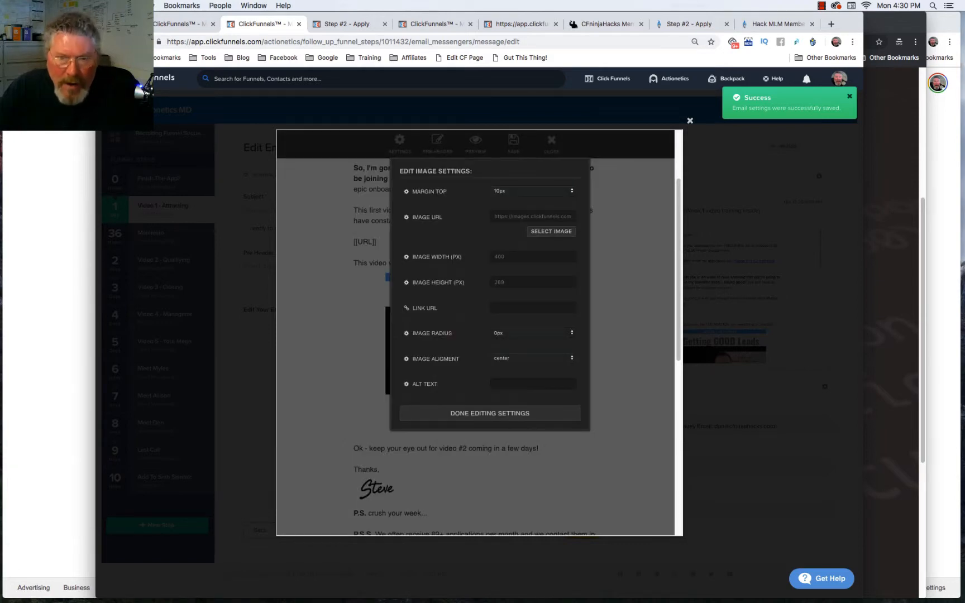
{"action": "key", "text": "super+v"}
{"action": "left_click", "coordinate": [490, 414]}
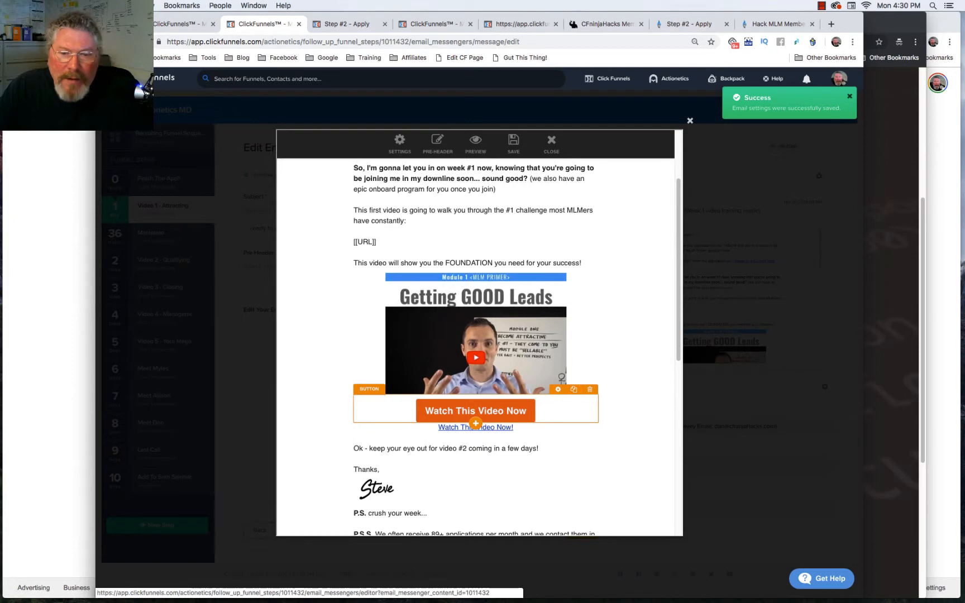
Set the "Watch This Video Now" button's link URL to the copied Module 1 Preview page address.
{"action": "left_click", "coordinate": [490, 413]}
{"action": "key", "text": "super+v"}
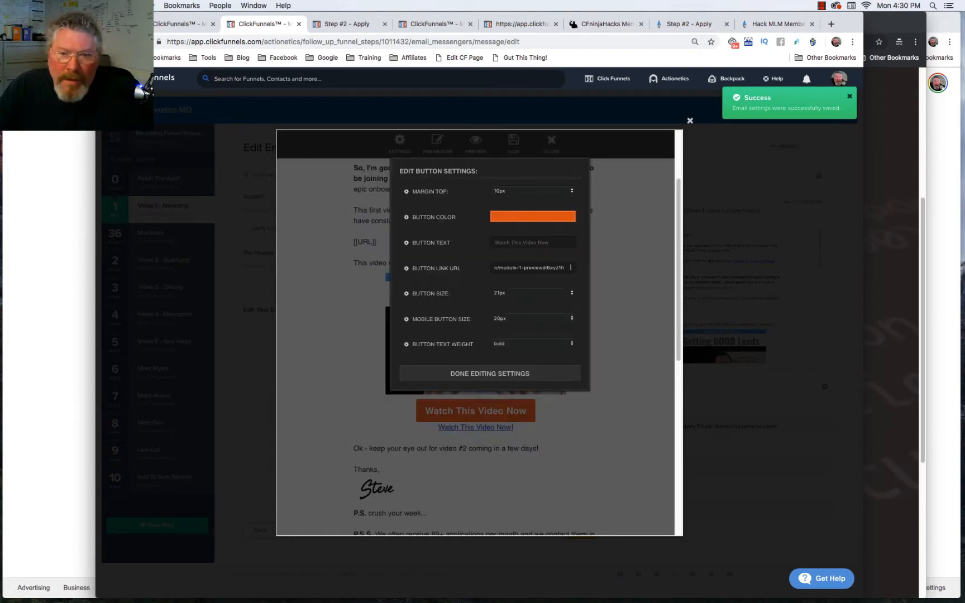
{"action": "left_click", "coordinate": [490, 373]}
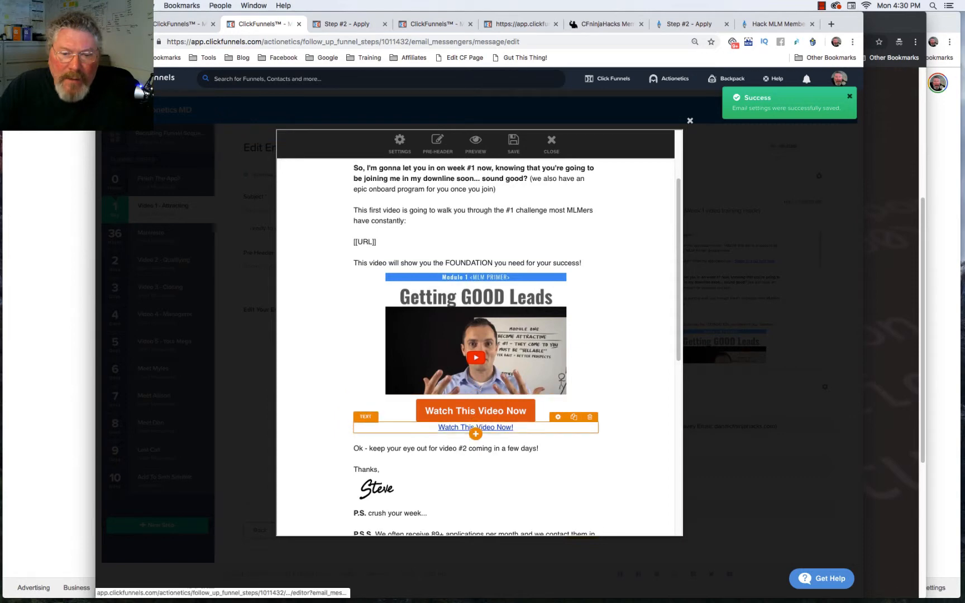
Link the "Watch This Video Now!" text below the button to the copied Module 1 Preview URL.
{"action": "left_click", "coordinate": [475, 428]}
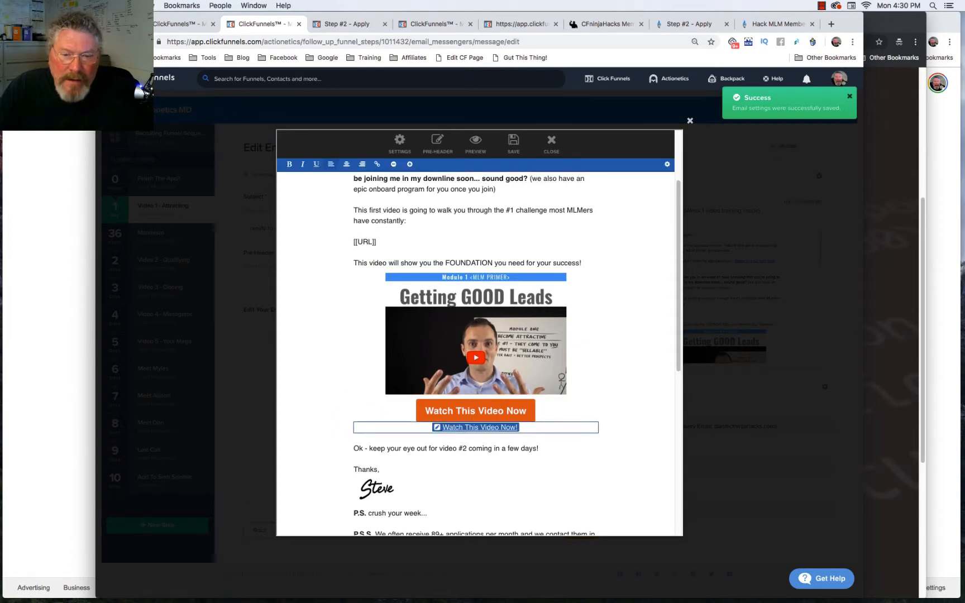
{"action": "left_click", "coordinate": [377, 164]}
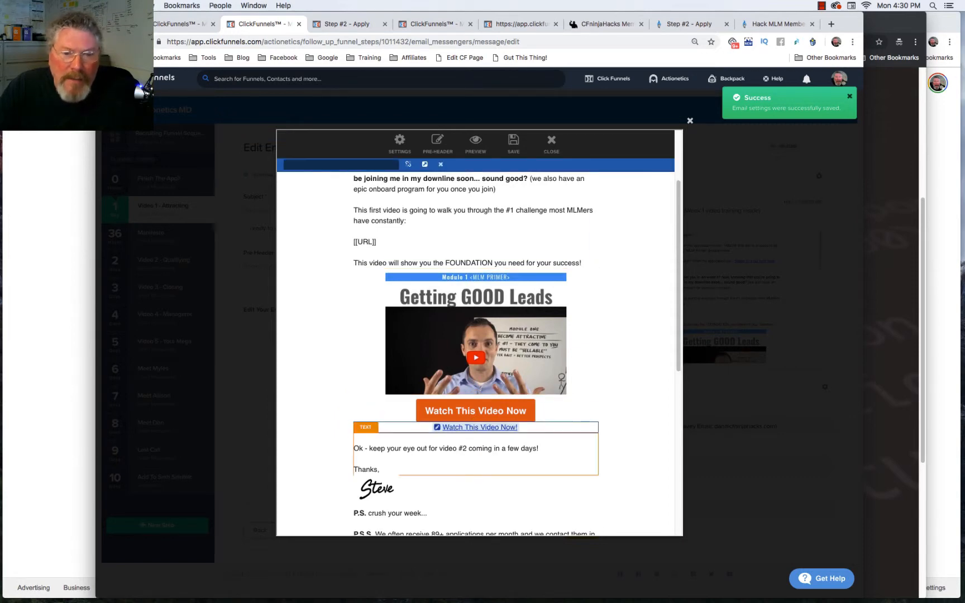
{"action": "left_click", "coordinate": [476, 427]}
{"action": "left_click", "coordinate": [341, 165]}
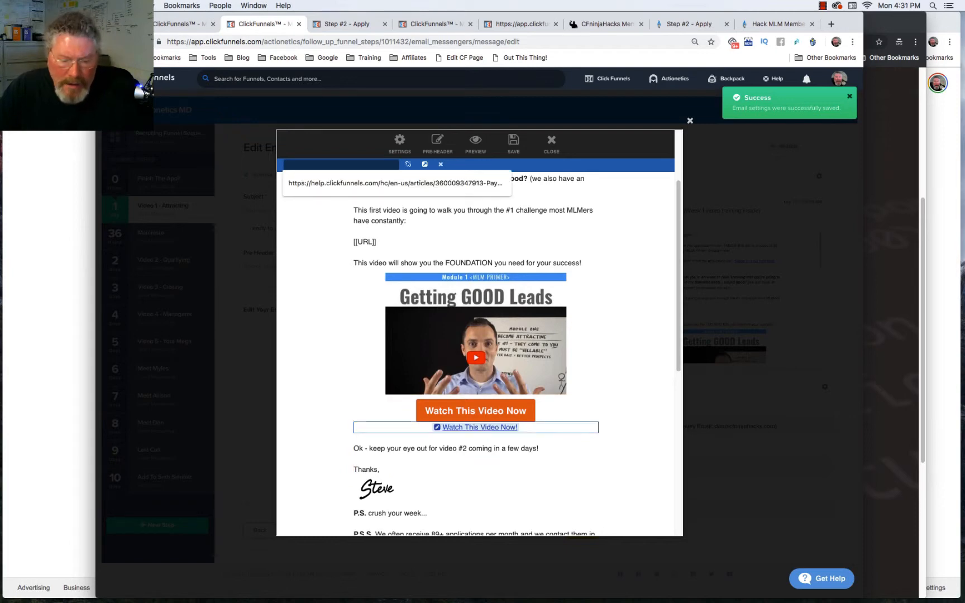
{"action": "key", "text": "super+v"}
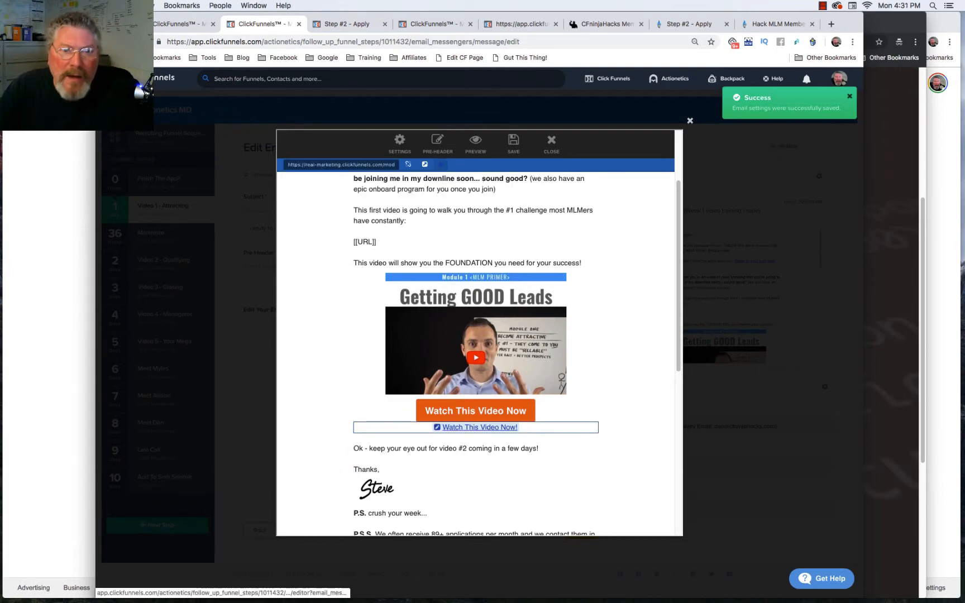
{"action": "left_click", "coordinate": [441, 164]}
Review the rest of the Video 1 email, including the signature, phone number placeholder and footer links.
{"action": "scroll", "coordinate": [476, 380], "scroll_direction": "down", "scroll_amount": 5}
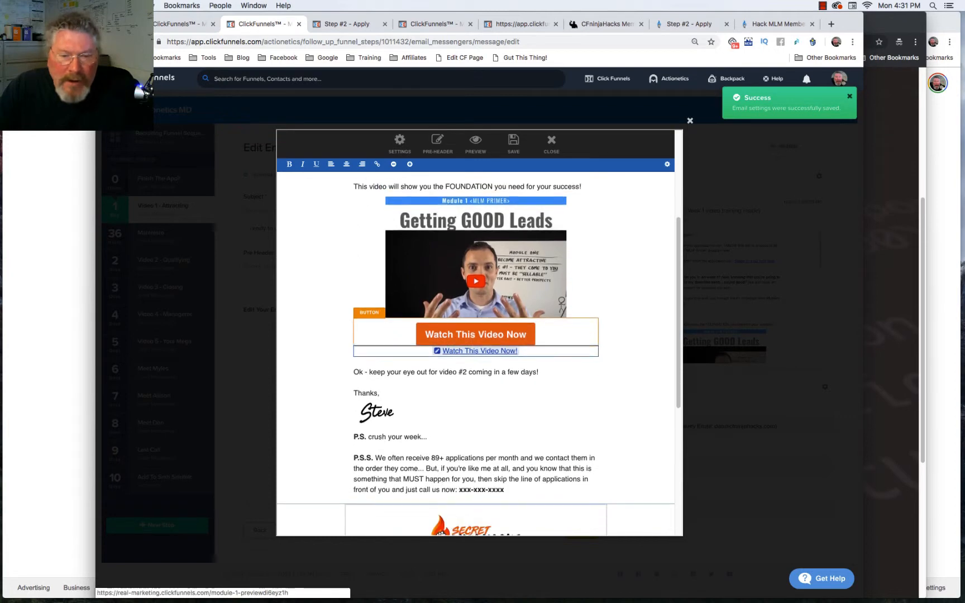
{"action": "scroll", "coordinate": [476, 363], "scroll_direction": "down", "scroll_amount": 3}
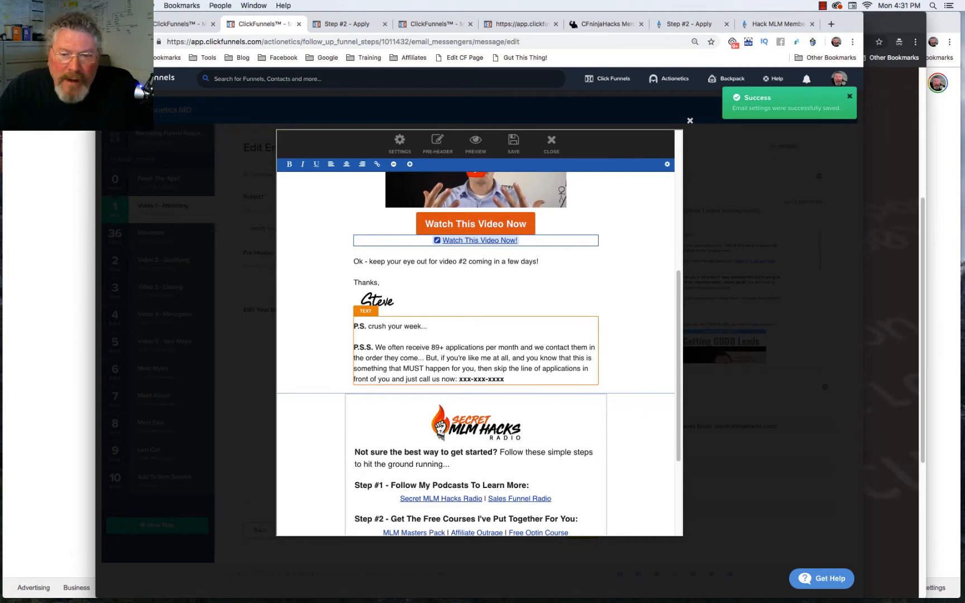
{"action": "scroll", "coordinate": [479, 352], "scroll_direction": "down", "scroll_amount": 1}
{"action": "scroll", "coordinate": [479, 352], "scroll_direction": "up", "scroll_amount": 4}
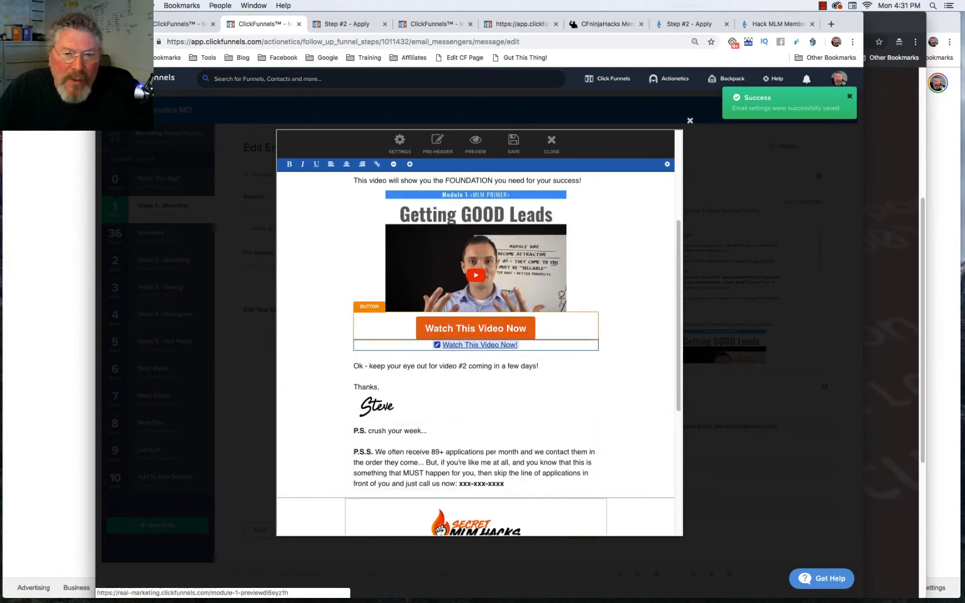
{"action": "scroll", "coordinate": [476, 352], "scroll_direction": "up", "scroll_amount": 5}
{"action": "scroll", "coordinate": [476, 352], "scroll_direction": "down", "scroll_amount": 7}
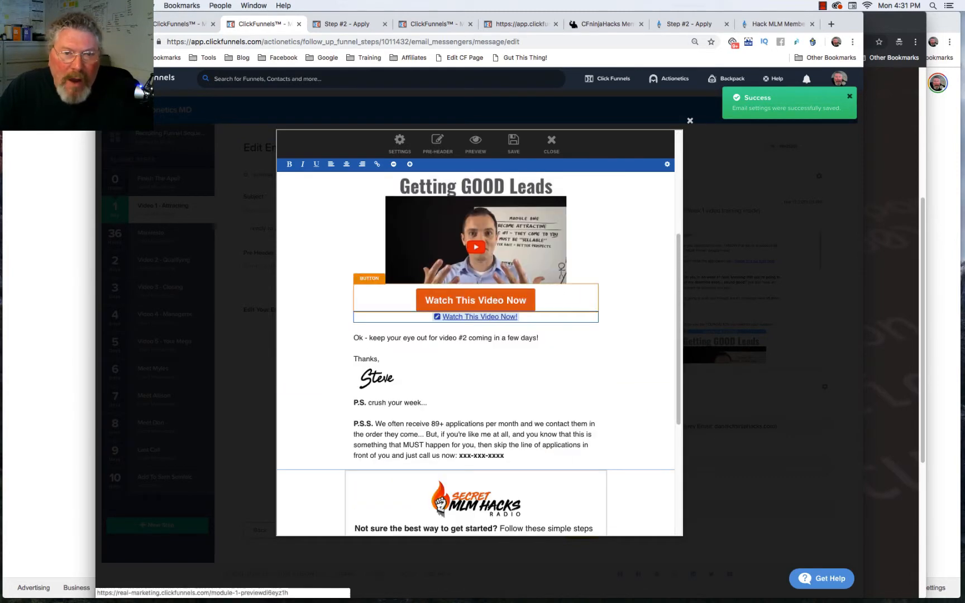
{"action": "scroll", "coordinate": [476, 363], "scroll_direction": "down", "scroll_amount": 9}
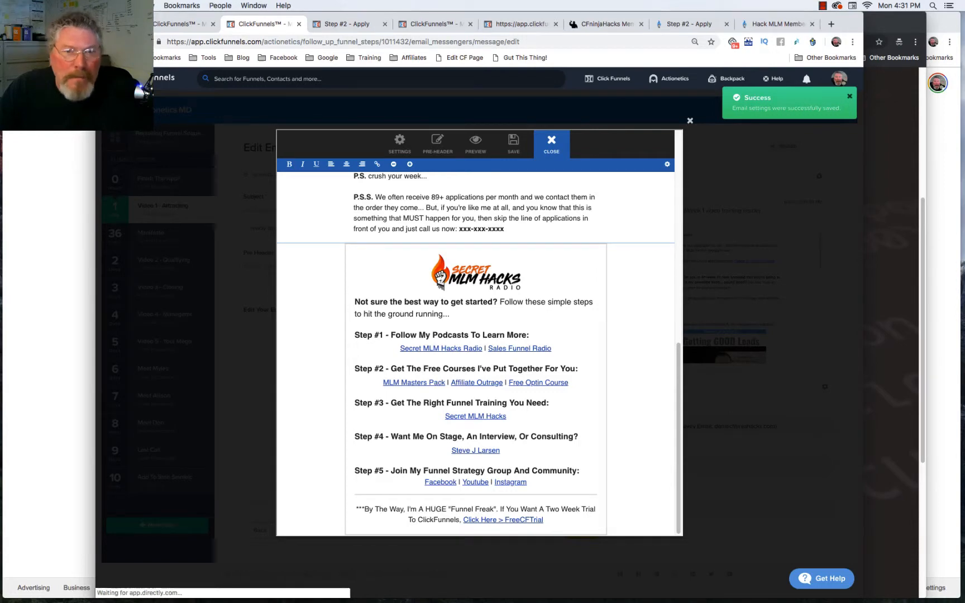
Close the email body editor and continue to the Video 1 - Attracting email's schedule settings.
{"action": "left_click", "coordinate": [552, 144]}
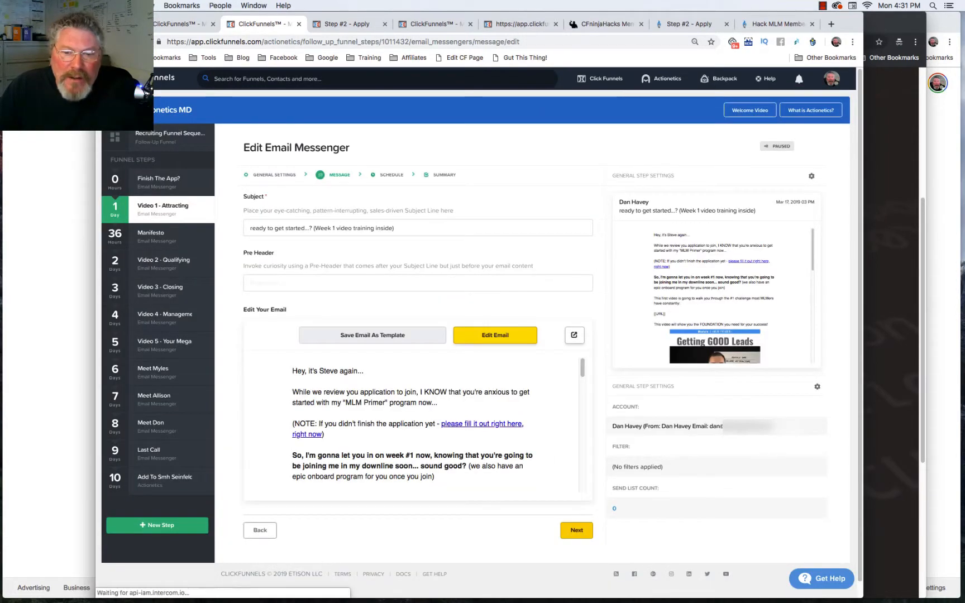
{"action": "left_click", "coordinate": [577, 530]}
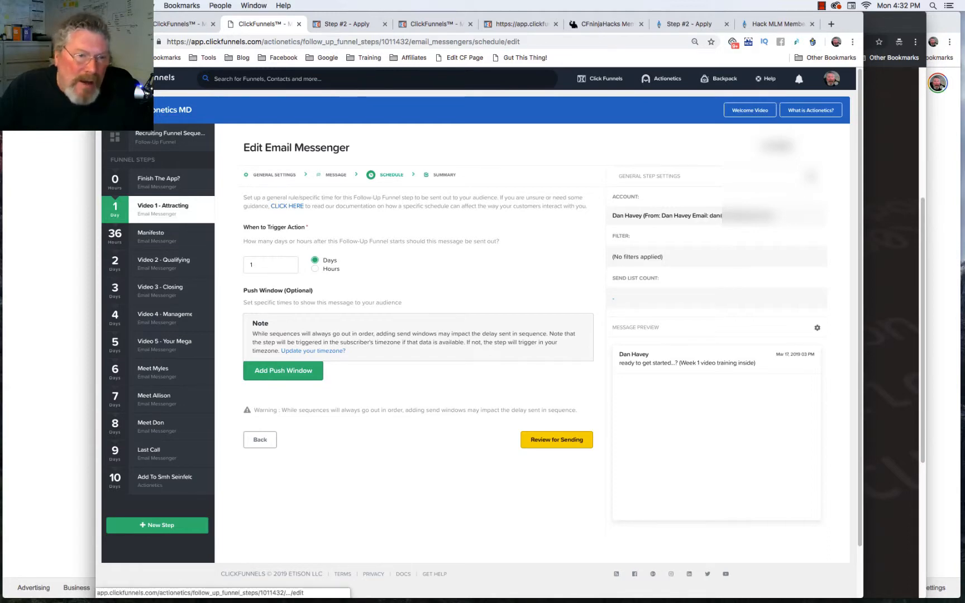
Add a push window to the Video 1 - Attracting email for Monday, Tuesday and Thursday from 10:00 am to noon.
{"action": "left_click", "coordinate": [284, 370]}
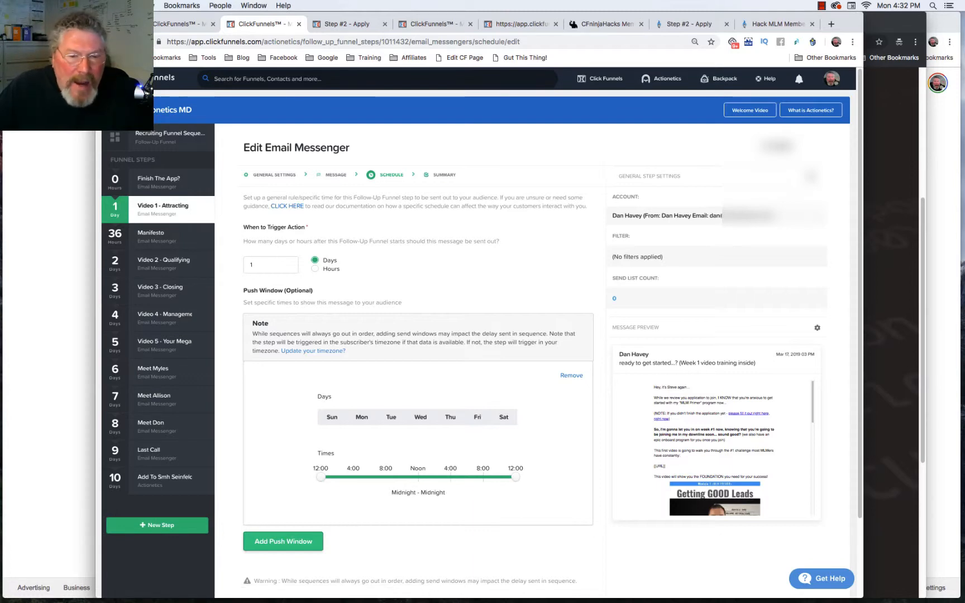
{"action": "left_click_drag", "start_coordinate": [321, 477], "coordinate": [402, 477]}
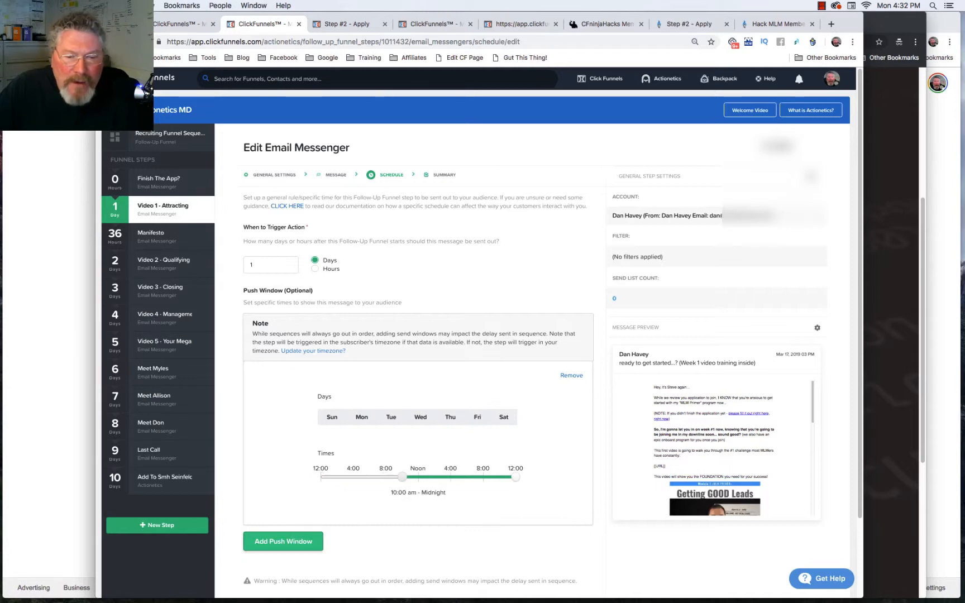
{"action": "left_click_drag", "start_coordinate": [516, 477], "coordinate": [418, 477]}
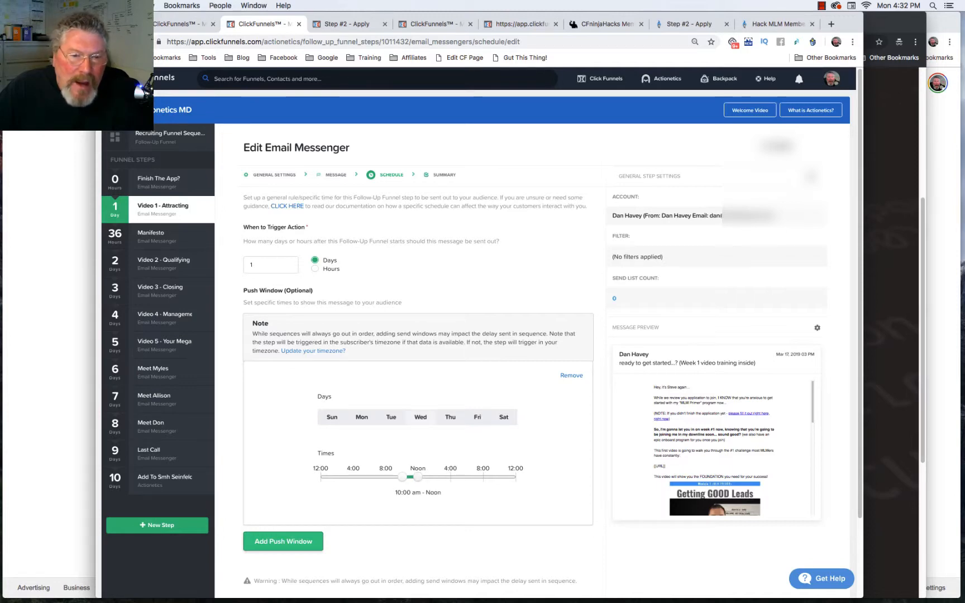
{"action": "left_click", "coordinate": [362, 417]}
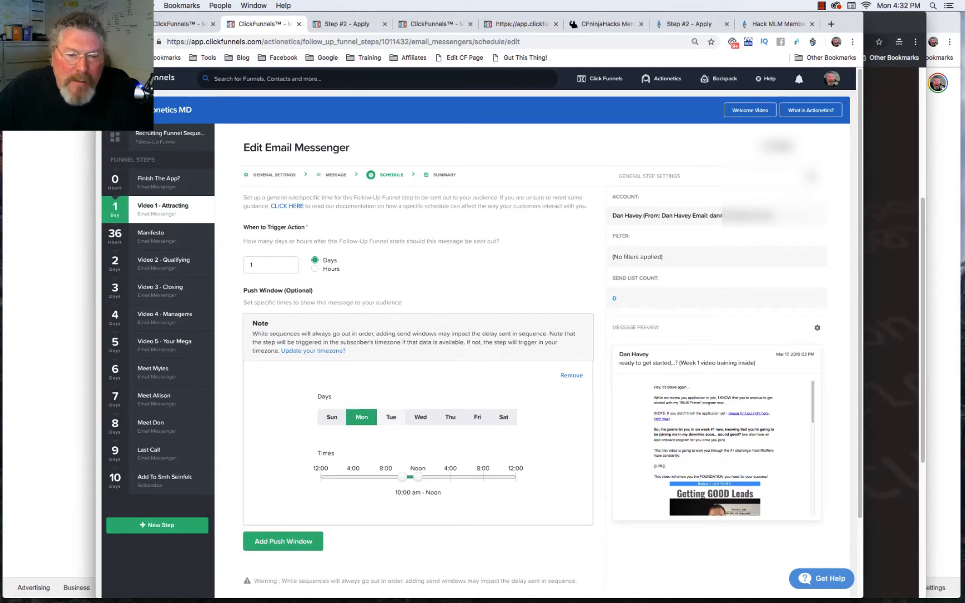
{"action": "left_click", "coordinate": [391, 418]}
{"action": "left_click", "coordinate": [450, 417]}
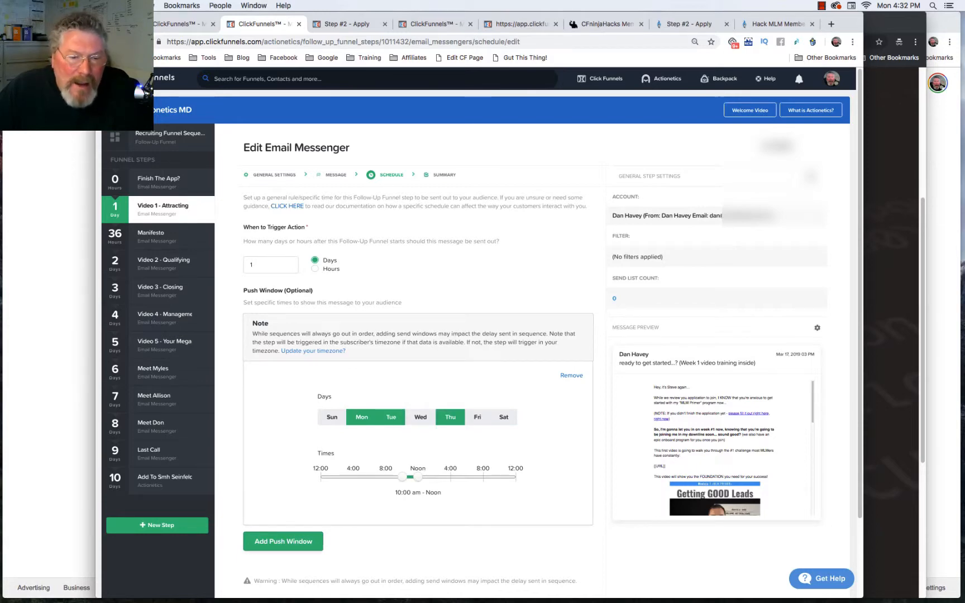
Continue the Video 1 - Attracting email to its sending summary and open the Manifesto email step.
{"action": "scroll", "coordinate": [531, 335], "scroll_direction": "down", "scroll_amount": 3}
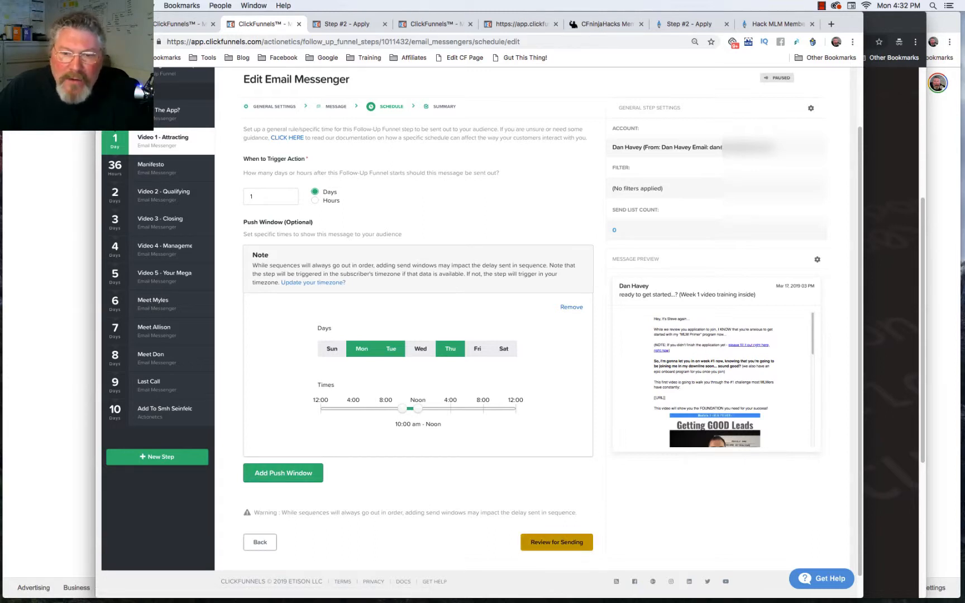
{"action": "left_click", "coordinate": [557, 542]}
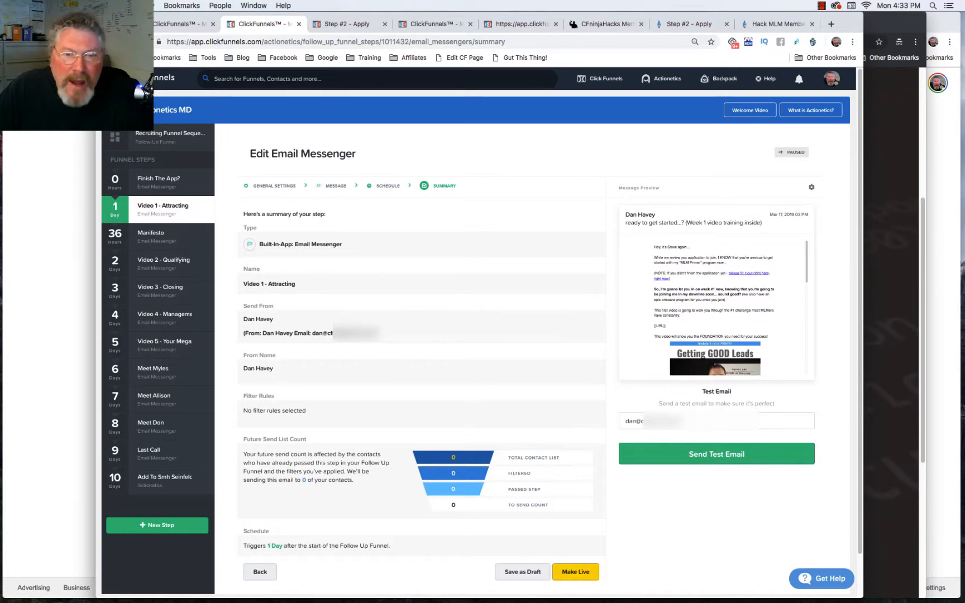
{"action": "left_click", "coordinate": [150, 233]}
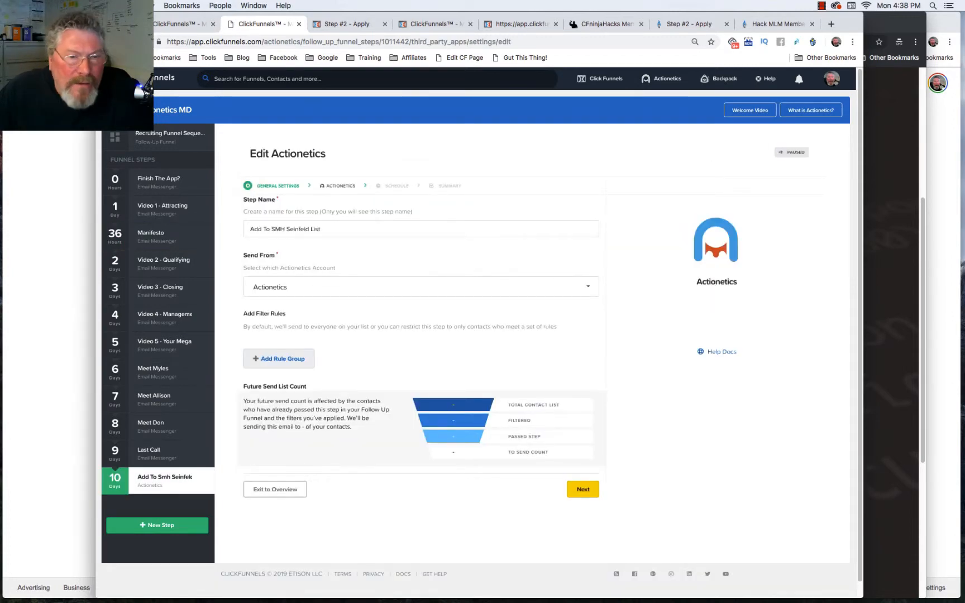
Use Actionetics as the sending account for the Add To SMH Seinfeld List step and continue to its action settings.
{"action": "left_click", "coordinate": [420, 287]}
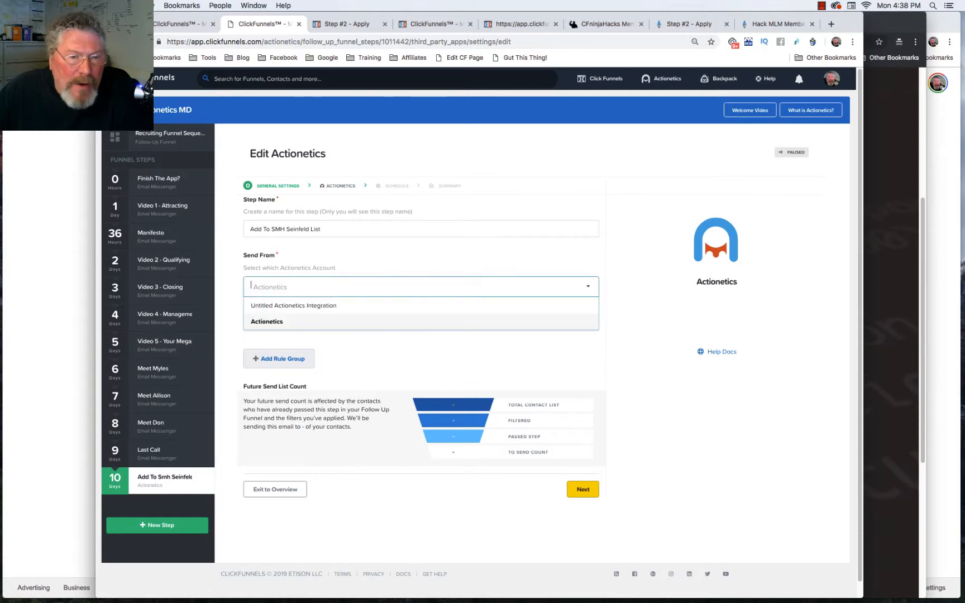
{"action": "left_click", "coordinate": [267, 322]}
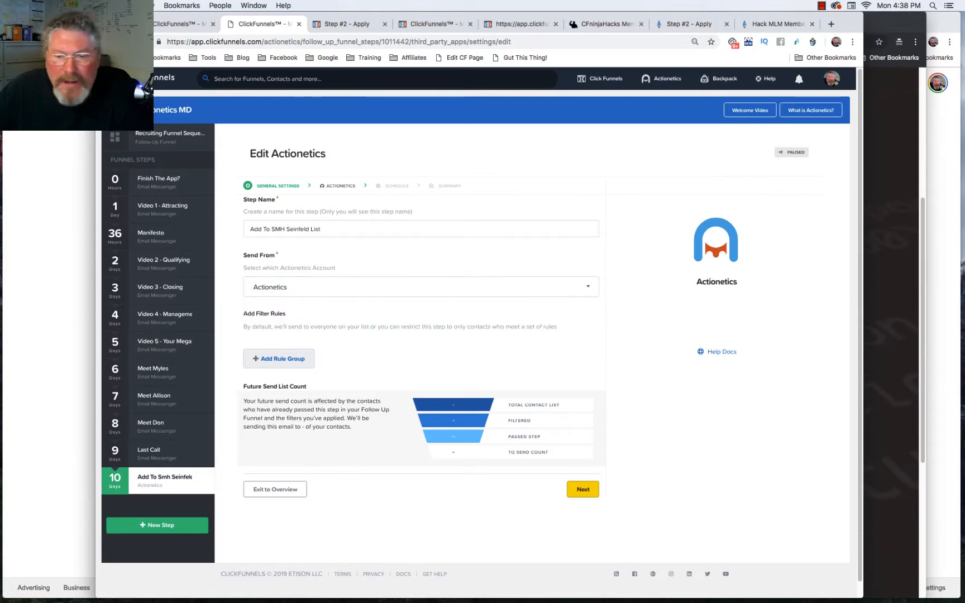
{"action": "left_click", "coordinate": [583, 490]}
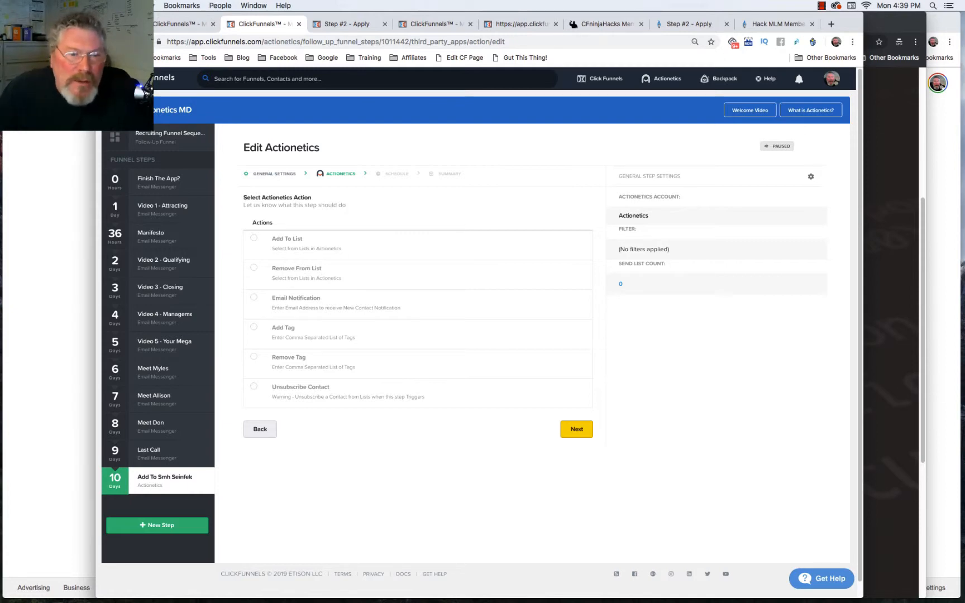
Set the Add To SMH Seinfeld List step's action to Add To List with Seed List as the target.
{"action": "left_click", "coordinate": [254, 239]}
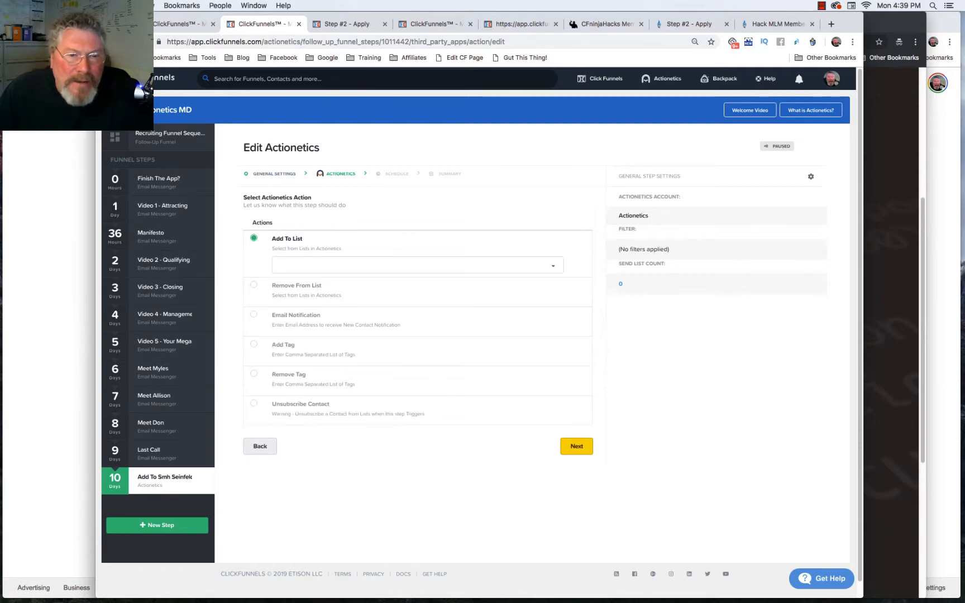
{"action": "left_click", "coordinate": [418, 265]}
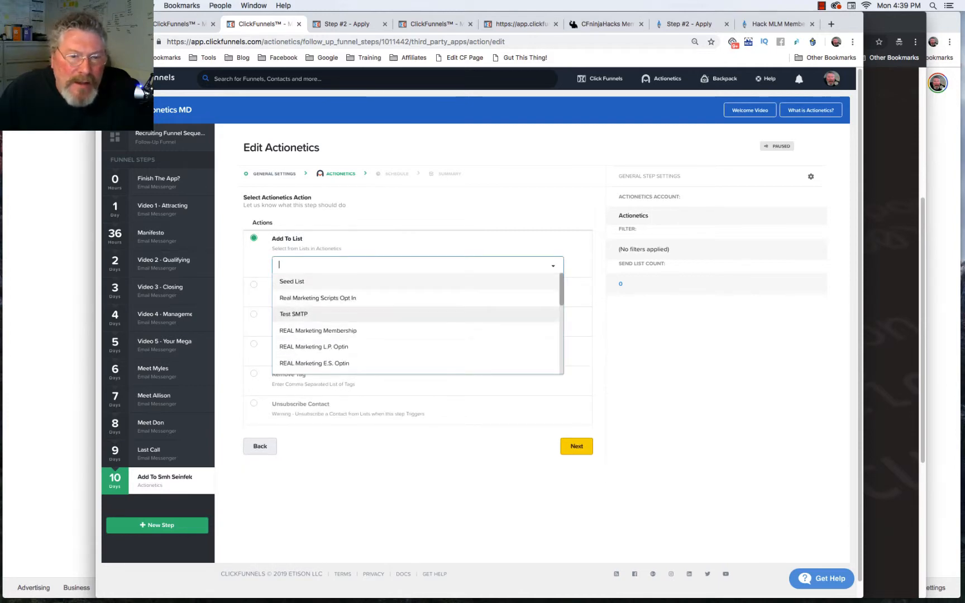
{"action": "scroll", "coordinate": [418, 314], "scroll_direction": "down", "scroll_amount": 5}
{"action": "scroll", "coordinate": [418, 347], "scroll_direction": "down", "scroll_amount": 2}
{"action": "scroll", "coordinate": [418, 347], "scroll_direction": "up", "scroll_amount": 10}
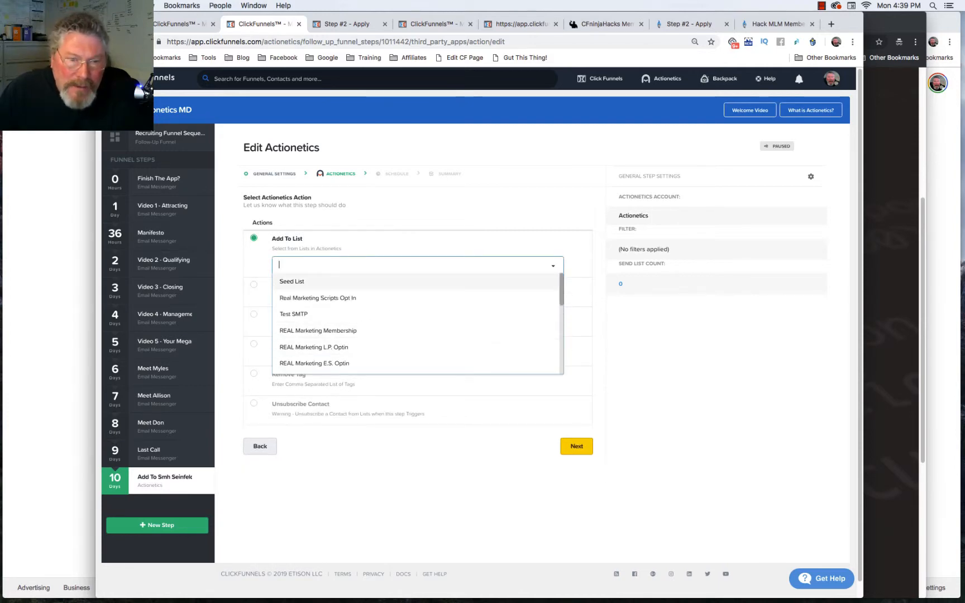
{"action": "left_click", "coordinate": [292, 281]}
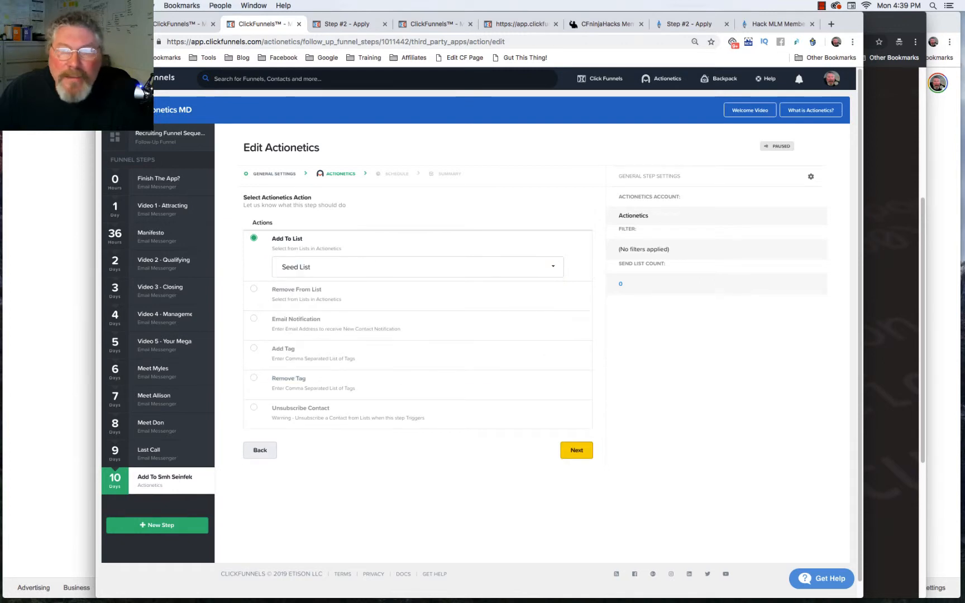
Keep Seed List as the target list and continue through the step's schedule to the sending review.
{"action": "mouse_move", "coordinate": [662, 79]}
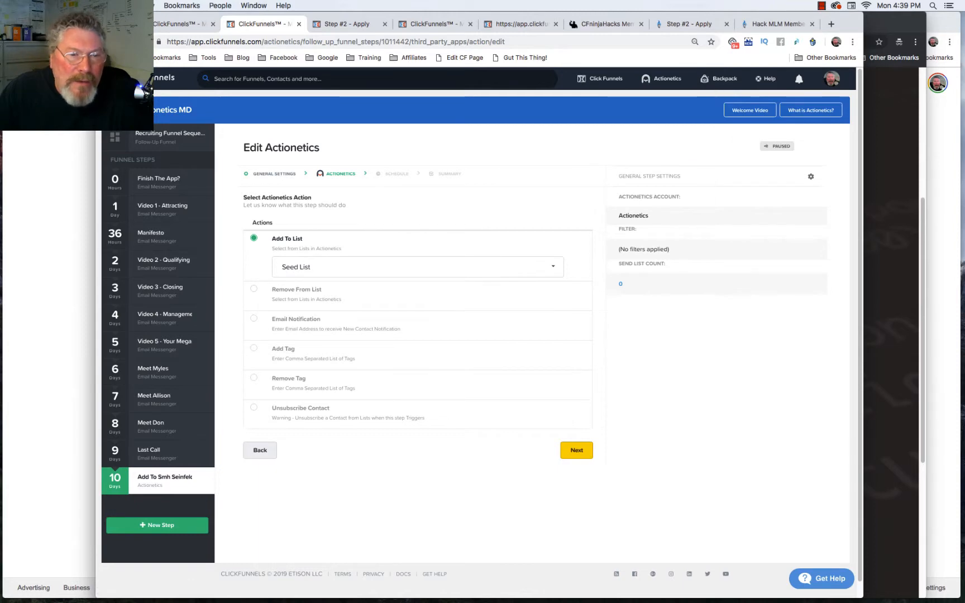
{"action": "left_click", "coordinate": [418, 268]}
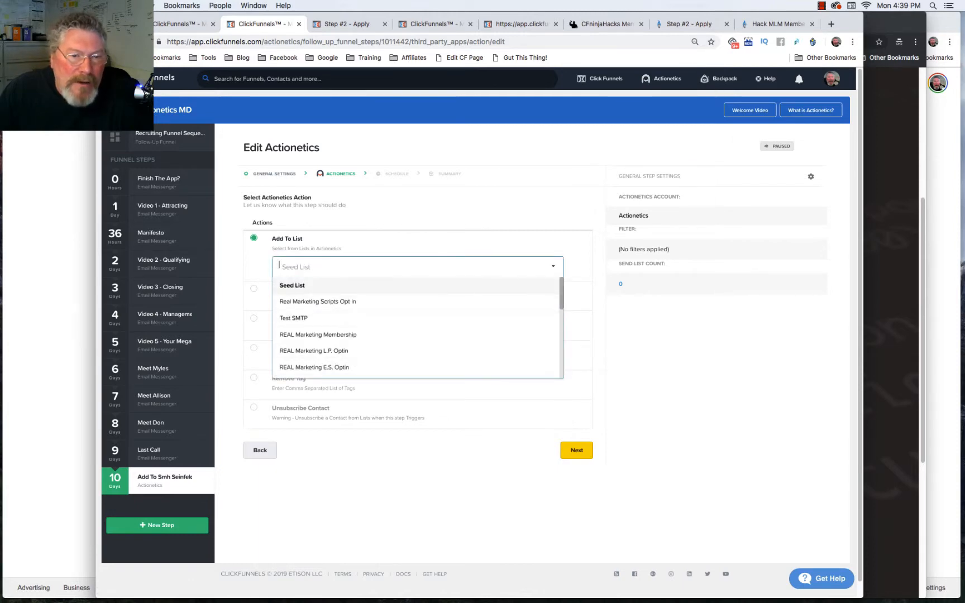
{"action": "key", "text": "Return"}
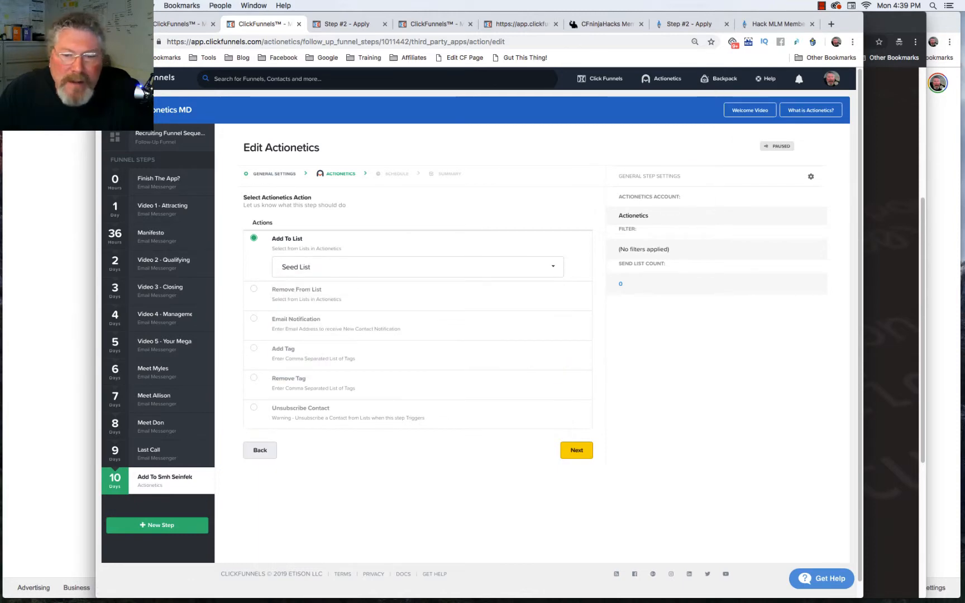
{"action": "left_click", "coordinate": [577, 450]}
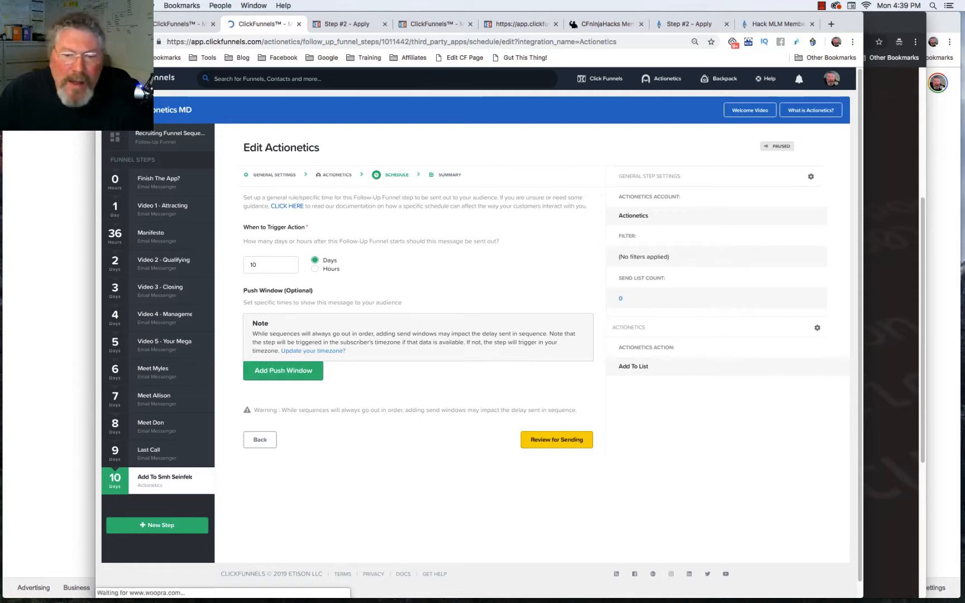
{"action": "left_click", "coordinate": [557, 440]}
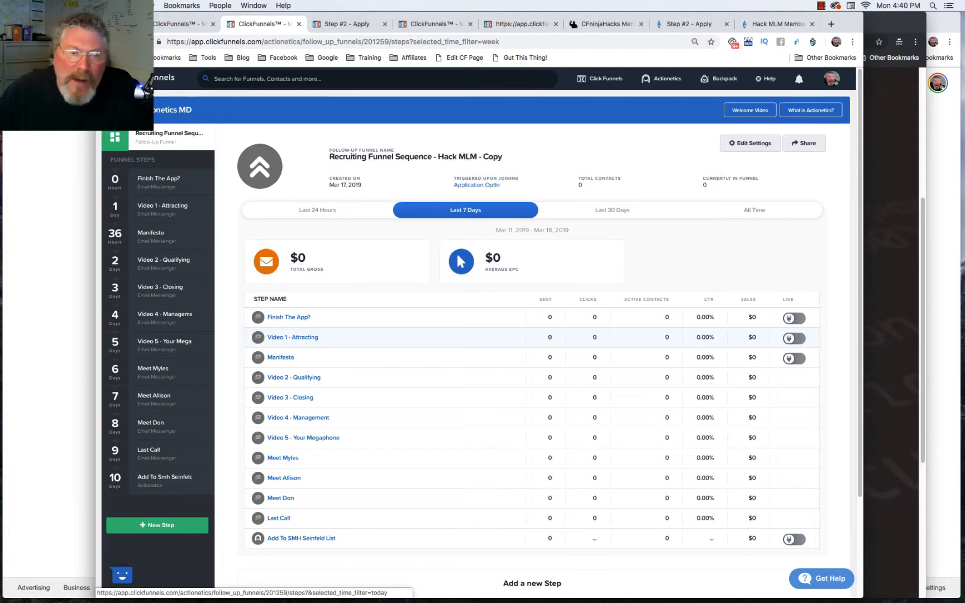
Set the Finish The App? email live from the follow-up funnel overview and look over the step list.
{"action": "left_click", "coordinate": [802, 319]}
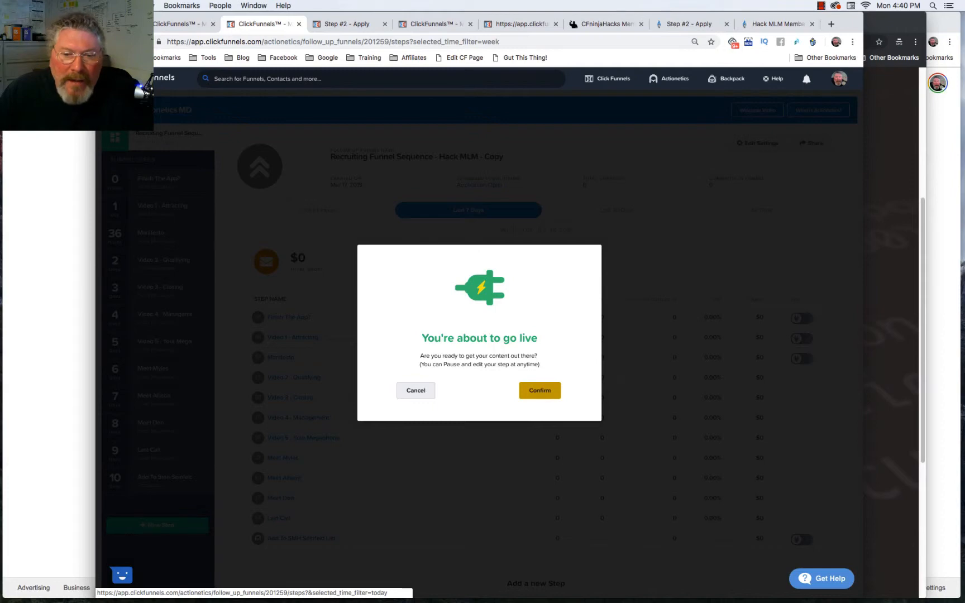
{"action": "left_click", "coordinate": [540, 390]}
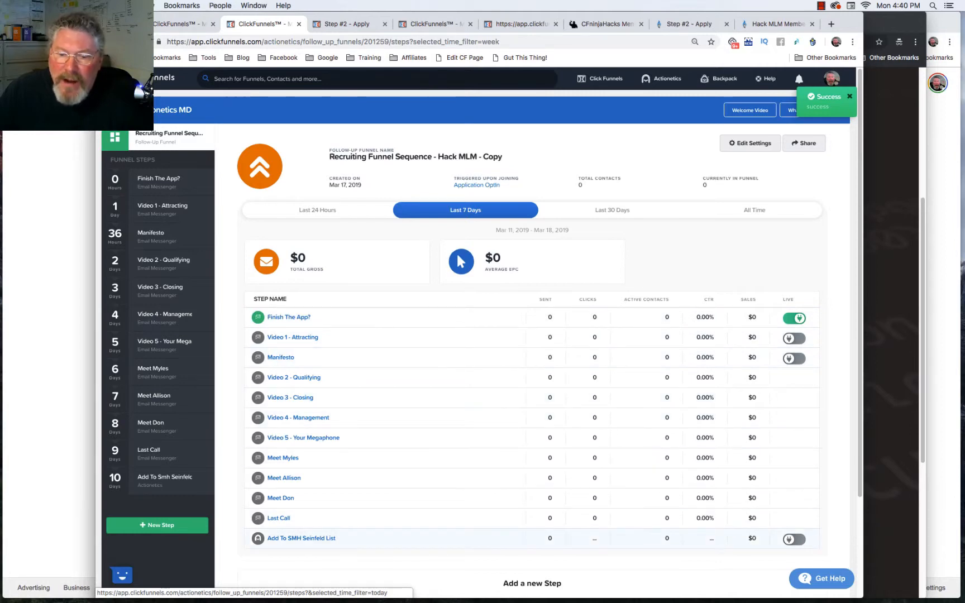
{"action": "scroll", "coordinate": [531, 335], "scroll_direction": "down", "scroll_amount": 3}
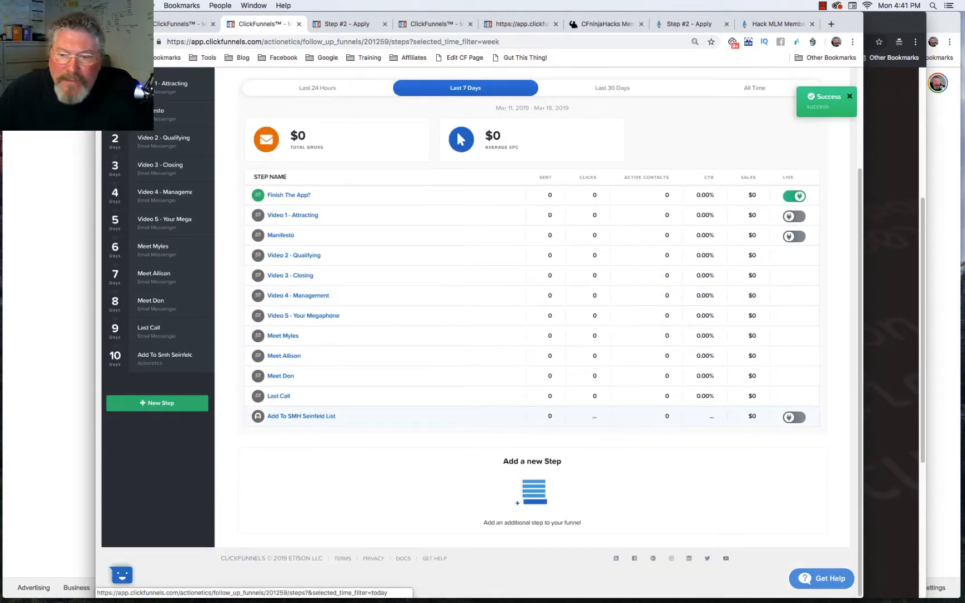
{"action": "scroll", "coordinate": [335, 422], "scroll_direction": "up", "scroll_amount": 2}
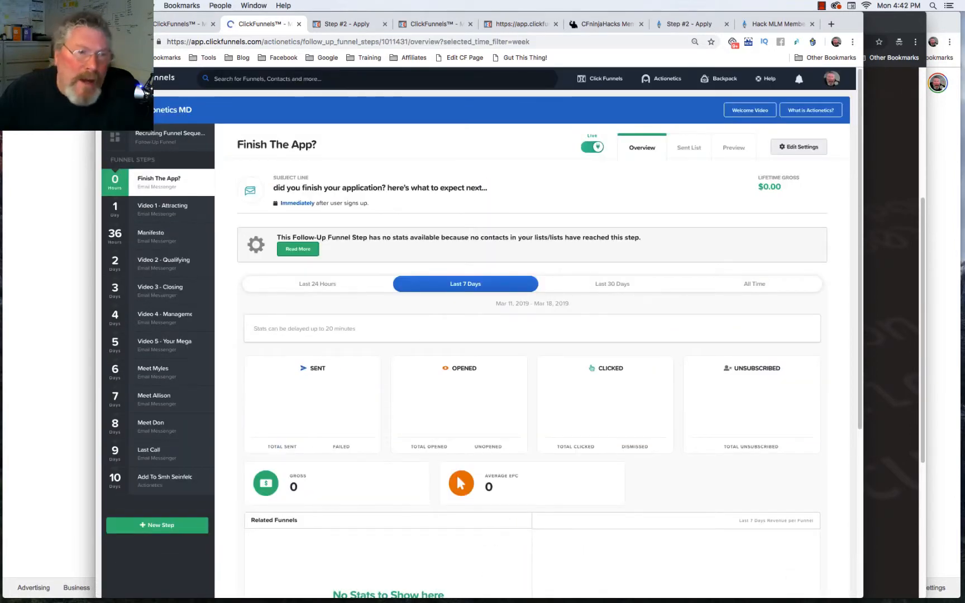
Pause the live Finish The App? email again.
{"action": "left_click", "coordinate": [170, 136]}
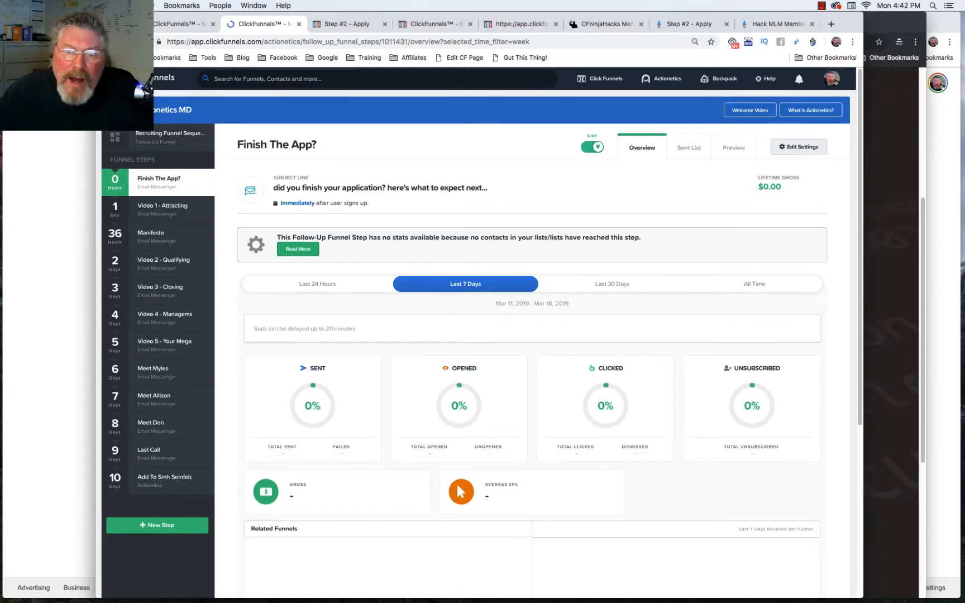
{"action": "left_click", "coordinate": [592, 147]}
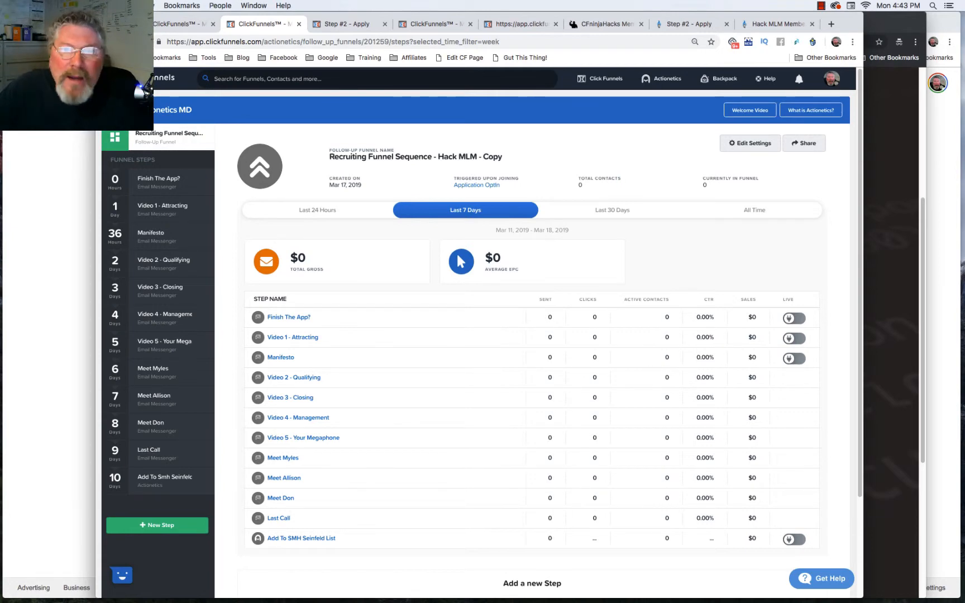
Switch to the CFNinjaHacks members area and examine the Pre-Funnel lessons under Account Details and Choose a Funnel Template.
{"action": "left_click", "coordinate": [607, 25]}
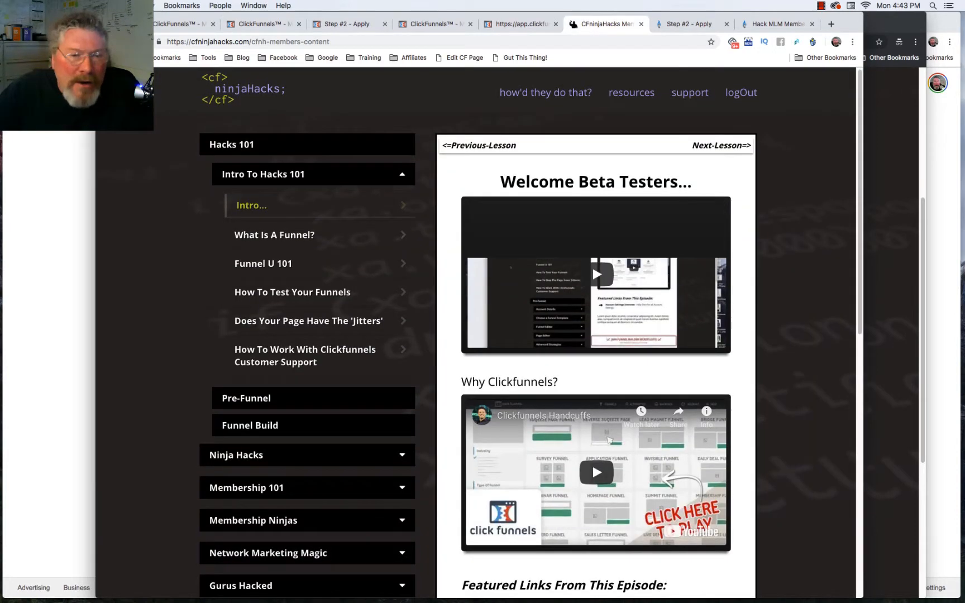
{"action": "scroll", "coordinate": [475, 335], "scroll_direction": "down", "scroll_amount": 10}
{"action": "scroll", "coordinate": [475, 335], "scroll_direction": "up", "scroll_amount": 10}
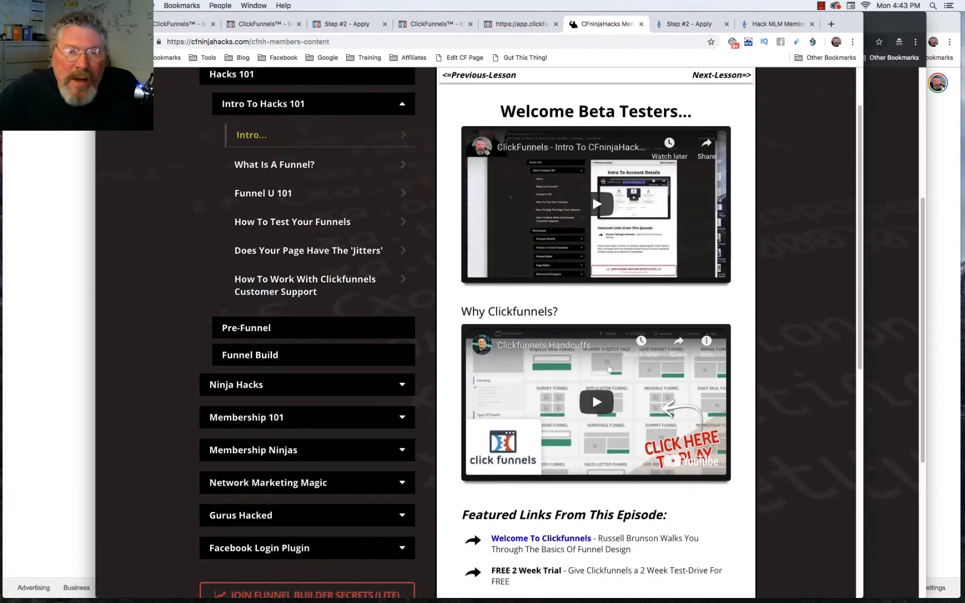
{"action": "left_click", "coordinate": [246, 328]}
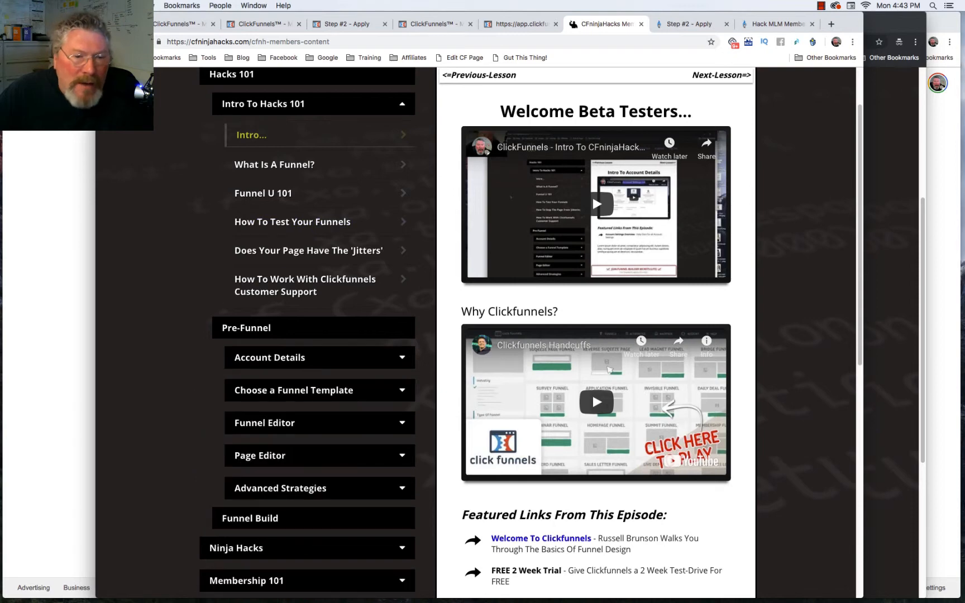
{"action": "left_click", "coordinate": [271, 358]}
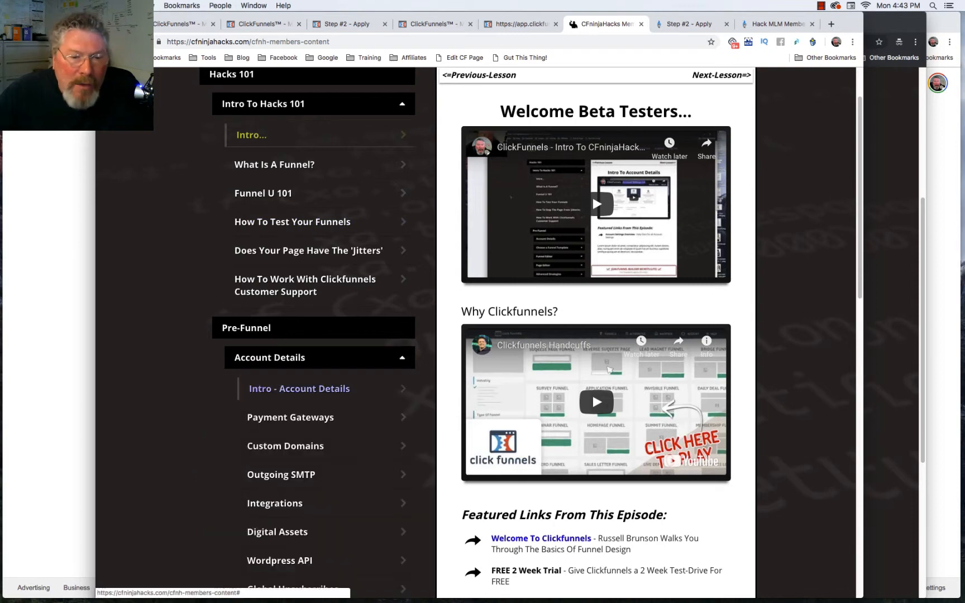
{"action": "scroll", "coordinate": [279, 394], "scroll_direction": "down", "scroll_amount": 3}
{"action": "scroll", "coordinate": [276, 401], "scroll_direction": "down", "scroll_amount": 3}
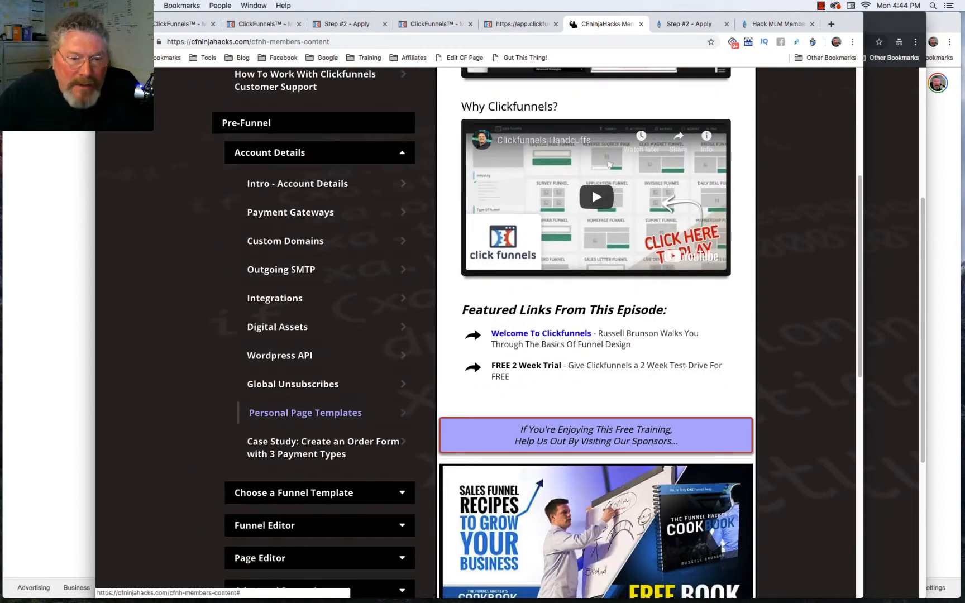
{"action": "left_click", "coordinate": [293, 493]}
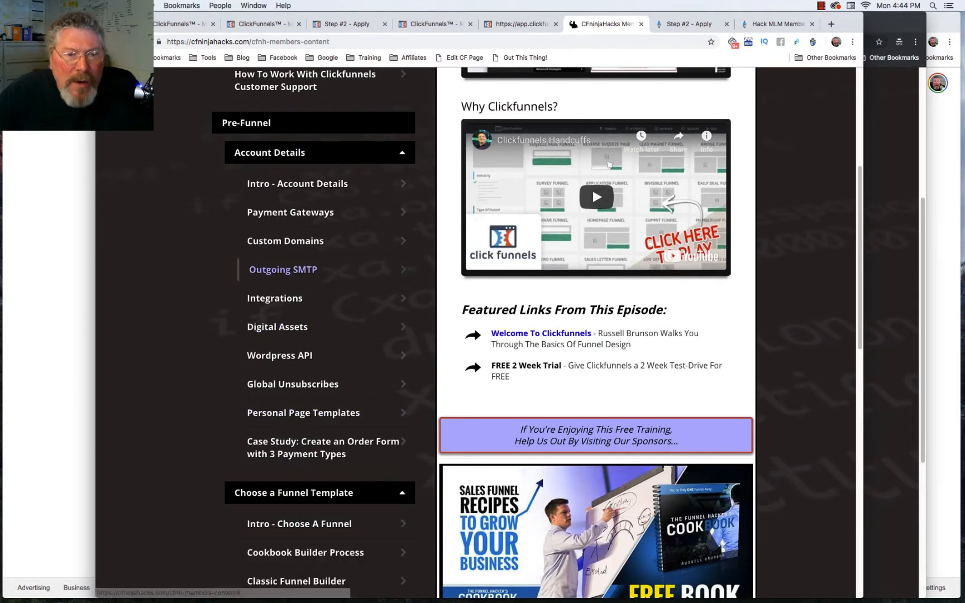
{"action": "scroll", "coordinate": [279, 168], "scroll_direction": "down", "scroll_amount": 2}
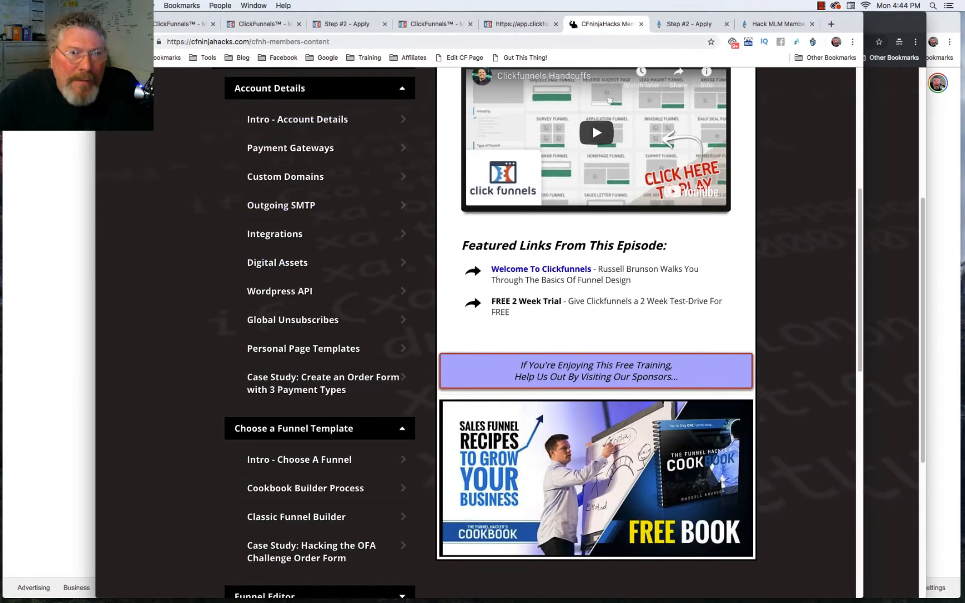
{"action": "scroll", "coordinate": [283, 204], "scroll_direction": "down", "scroll_amount": 1}
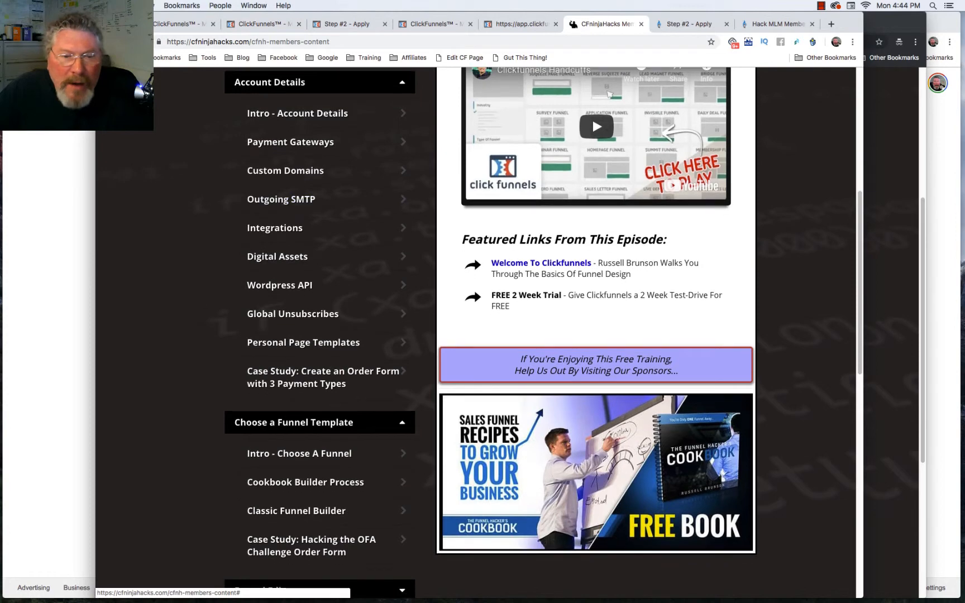
{"action": "scroll", "coordinate": [279, 221], "scroll_direction": "up", "scroll_amount": 3}
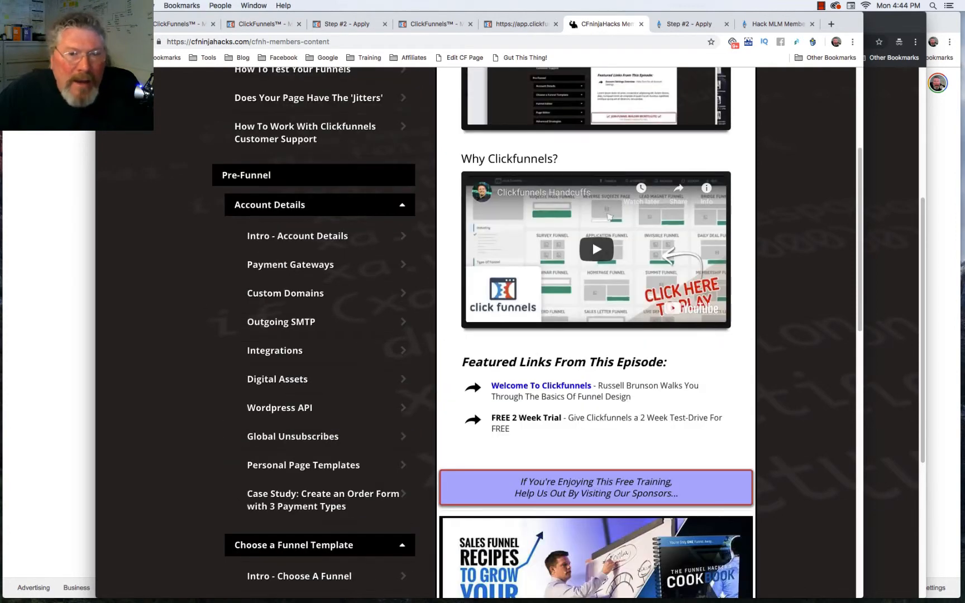